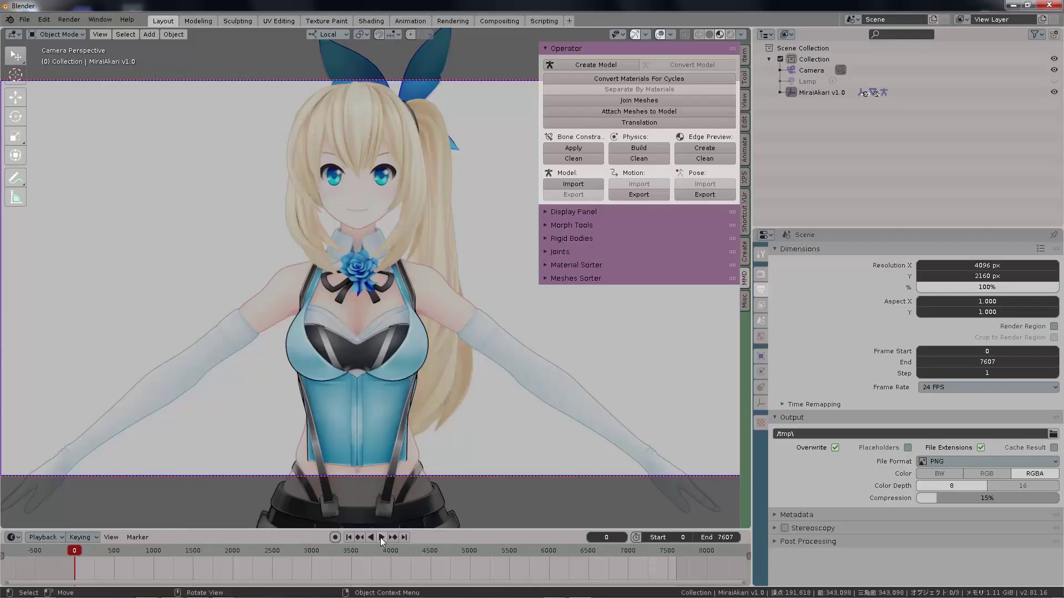
# Start playback of the Mirai Akari dance, which runs to around frame 1832 of 7687
pyautogui.click(380, 538)
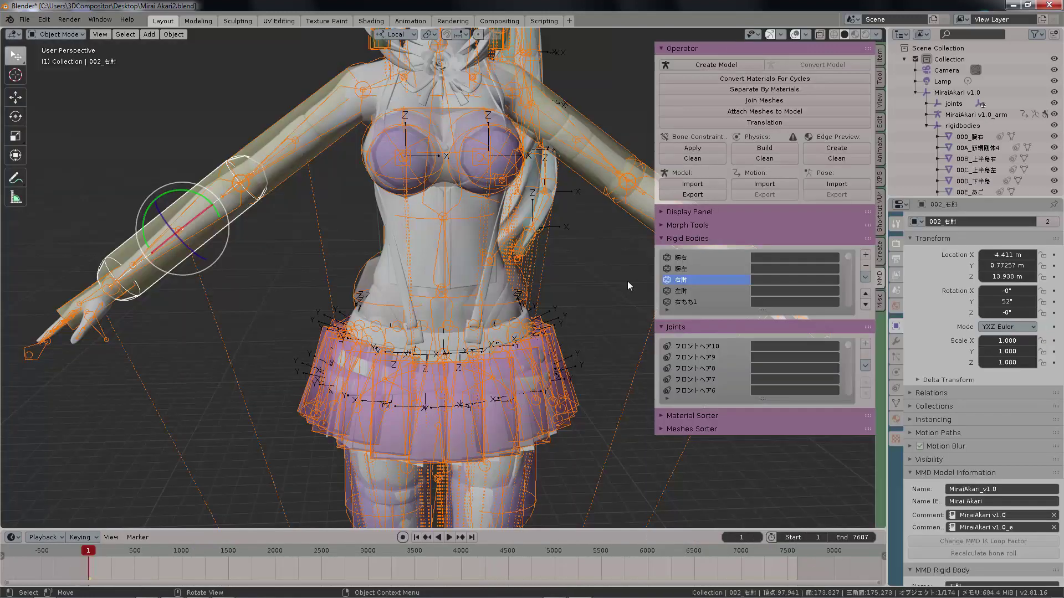
# Rename the 右肘 rigid body to ひじ.R
pyautogui.click(610, 167)
pyautogui.click(238, 182)
pyautogui.click(762, 281)
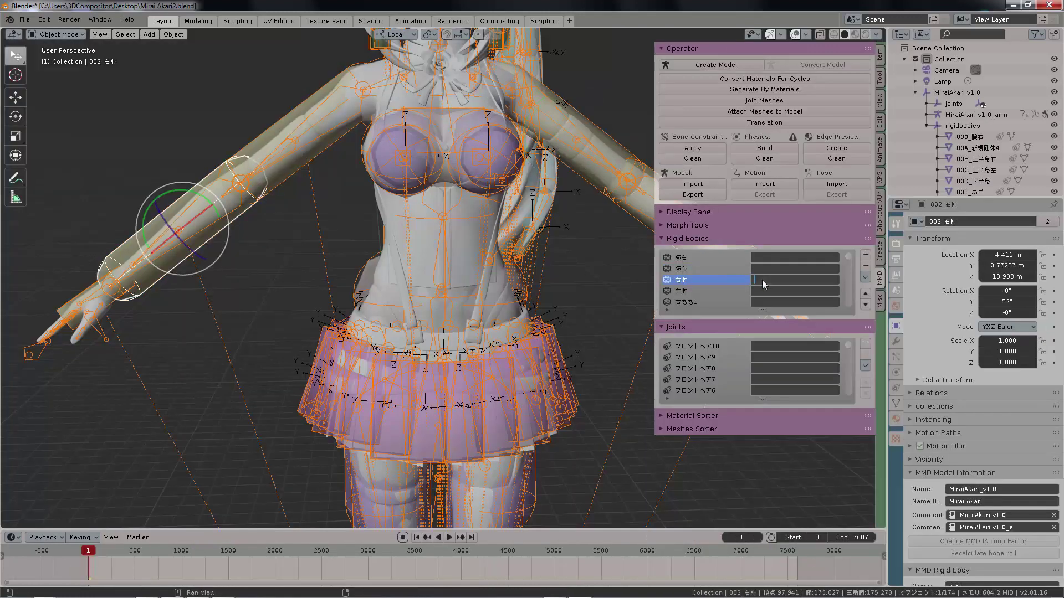
pyautogui.press('Return')
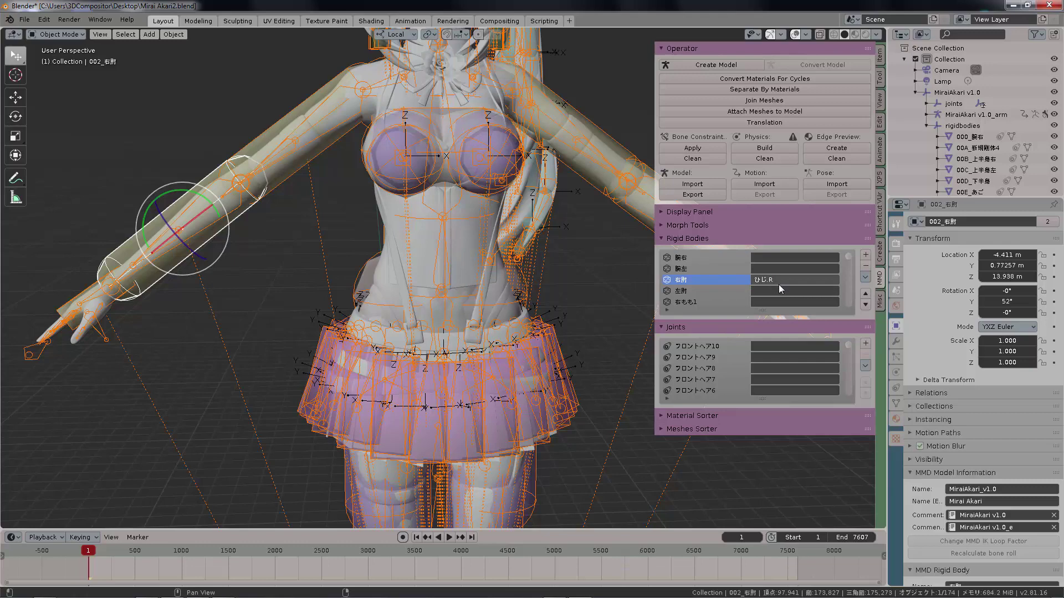
# Play the dance from the first frame to check the arm physics, then stop and leave the render result
pyautogui.click(92, 553)
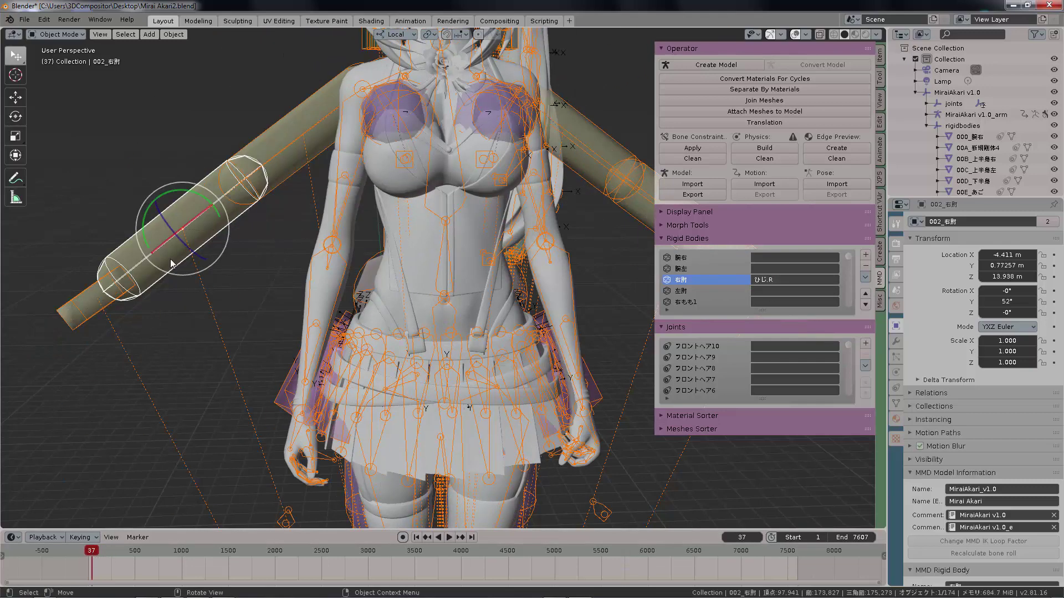
pyautogui.press('space')
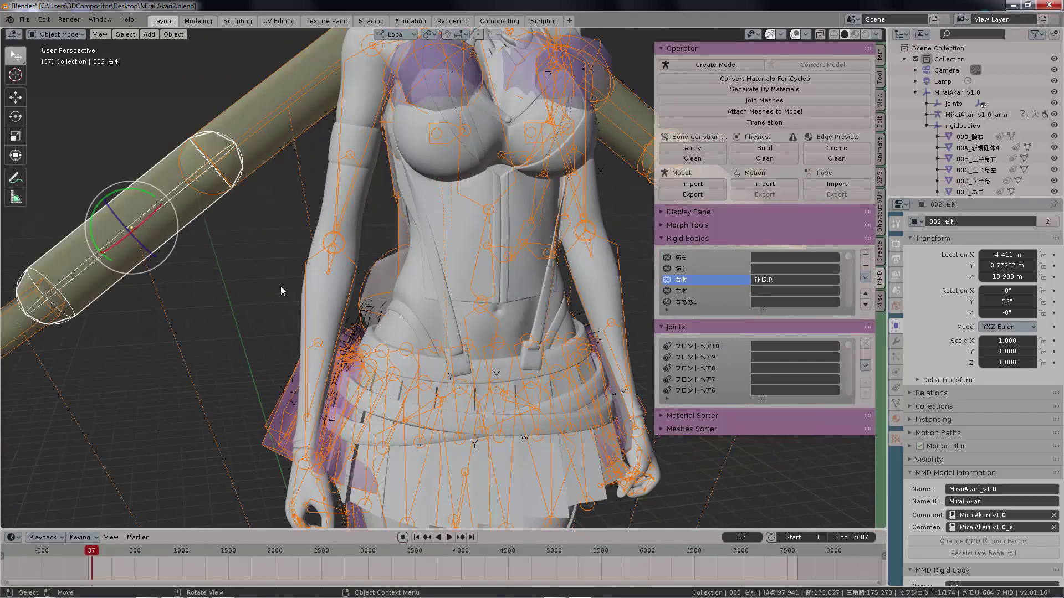
pyautogui.click(89, 550)
pyautogui.press('space')
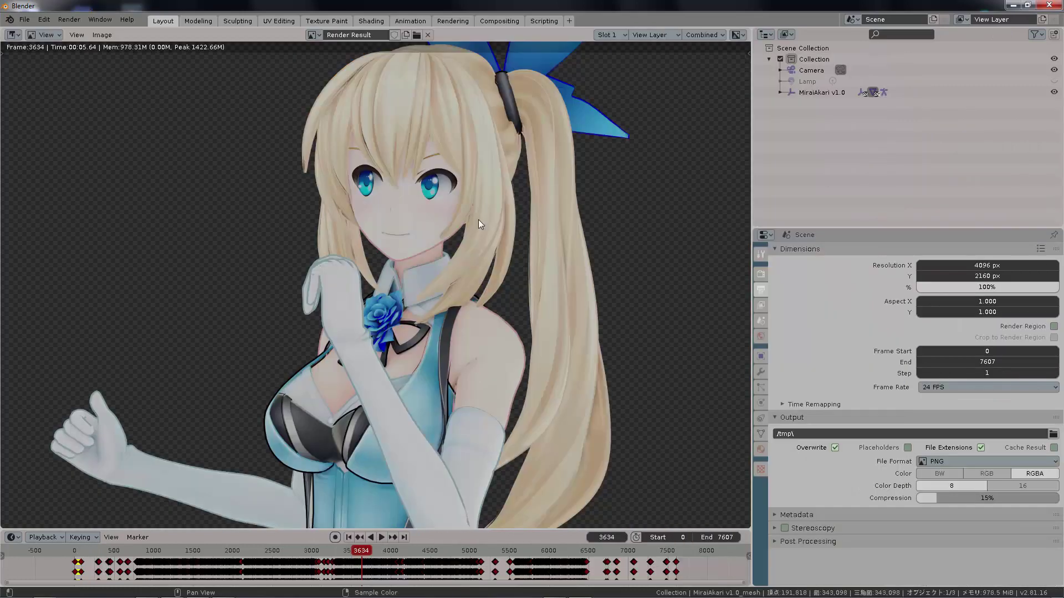
pyautogui.press('Escape')
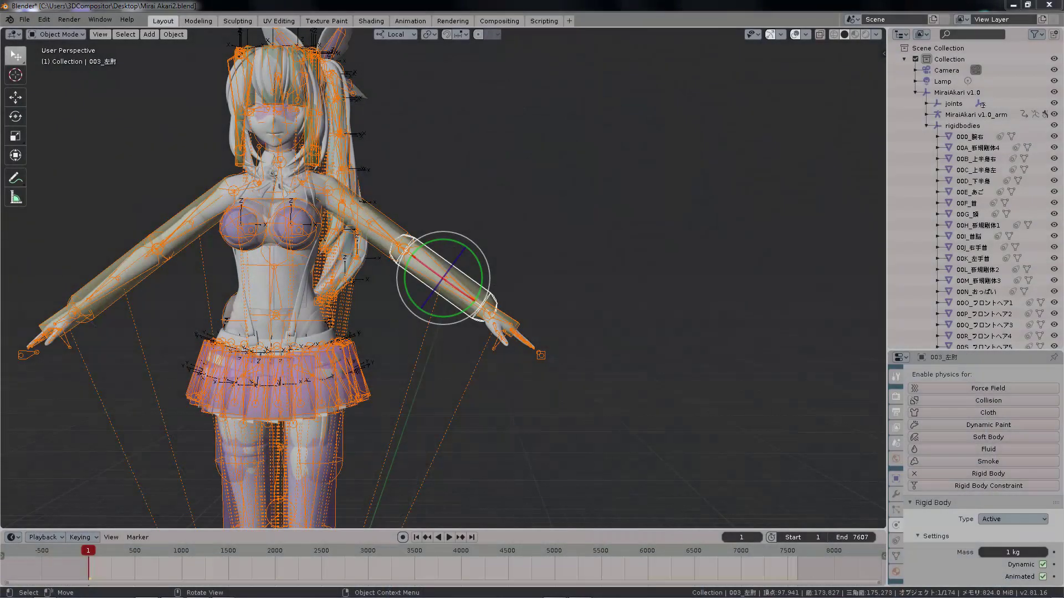
# Scrub the dance to frame 519, stop near frame 739, and rewind to frame 1
pyautogui.scroll(-4, 576, 306)
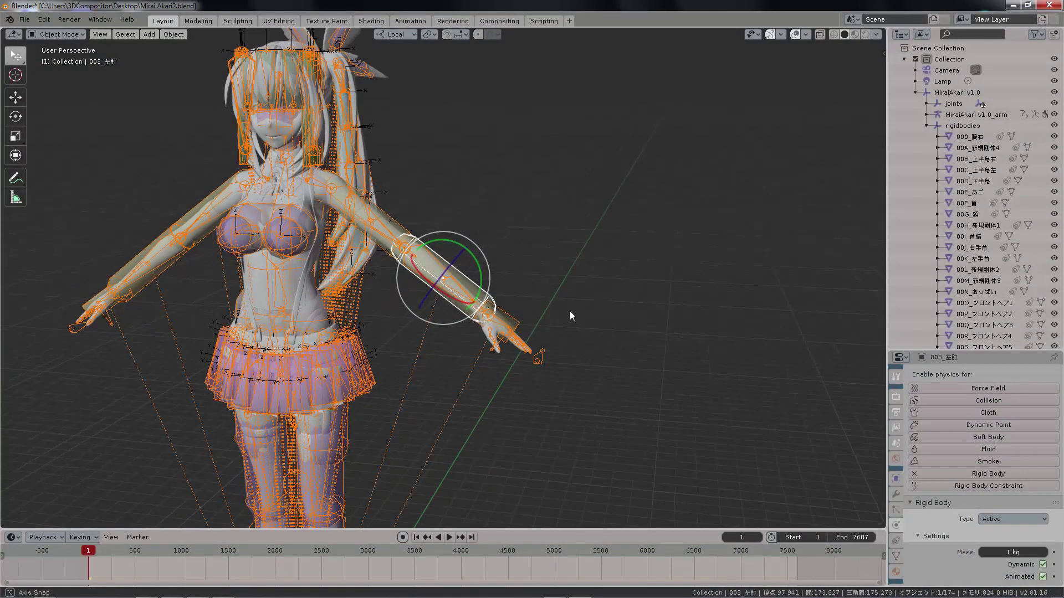
pyautogui.keyDown('shift'); pyautogui.moveTo(561, 364); pyautogui.dragTo(604, 324, button='middle'); pyautogui.keyUp('shift')
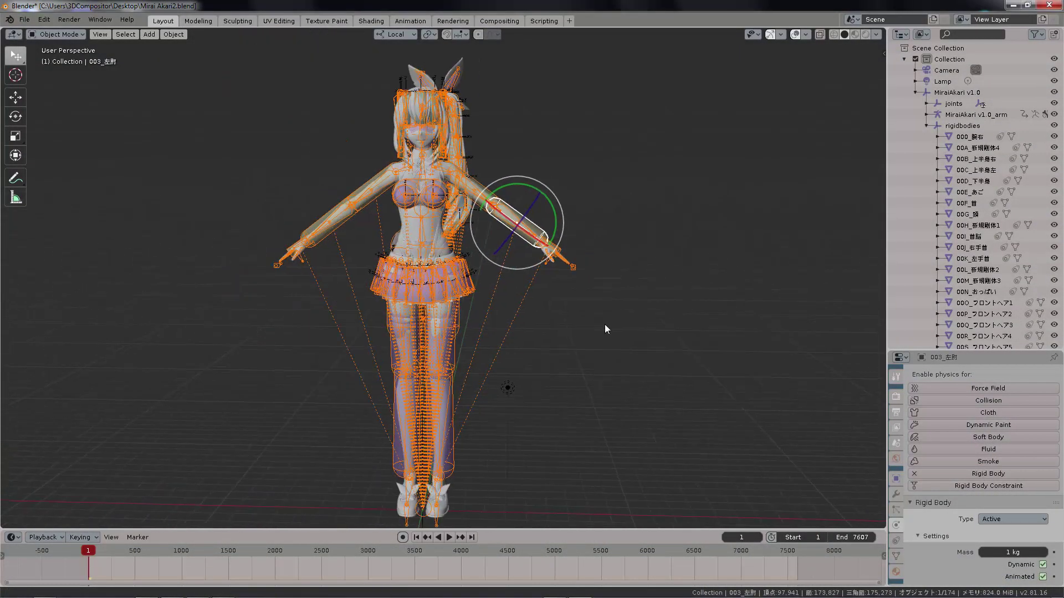
pyautogui.moveTo(93, 553); pyautogui.dragTo(139, 550)
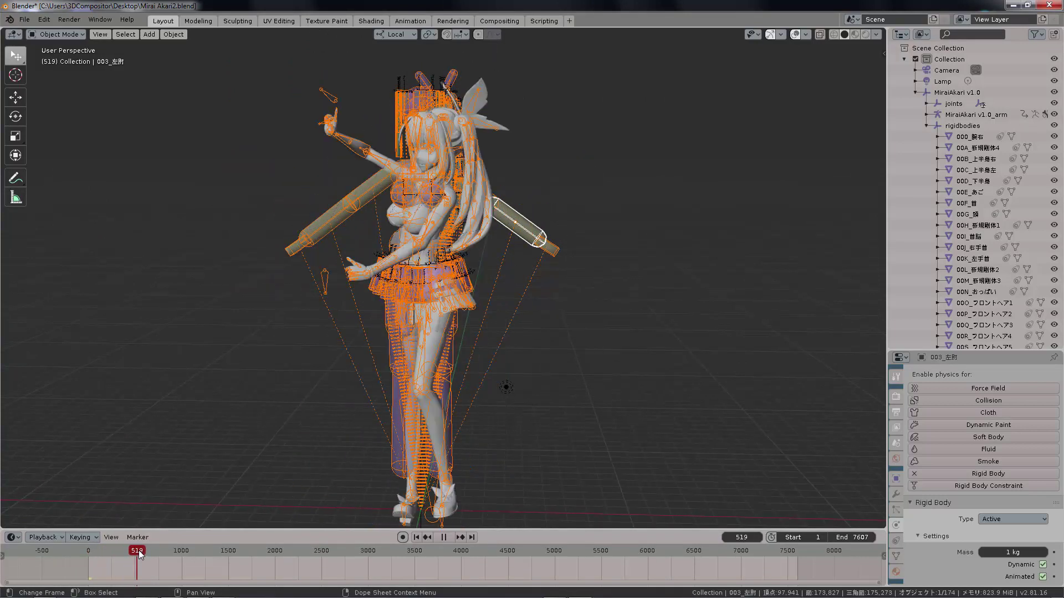
pyautogui.press('space')
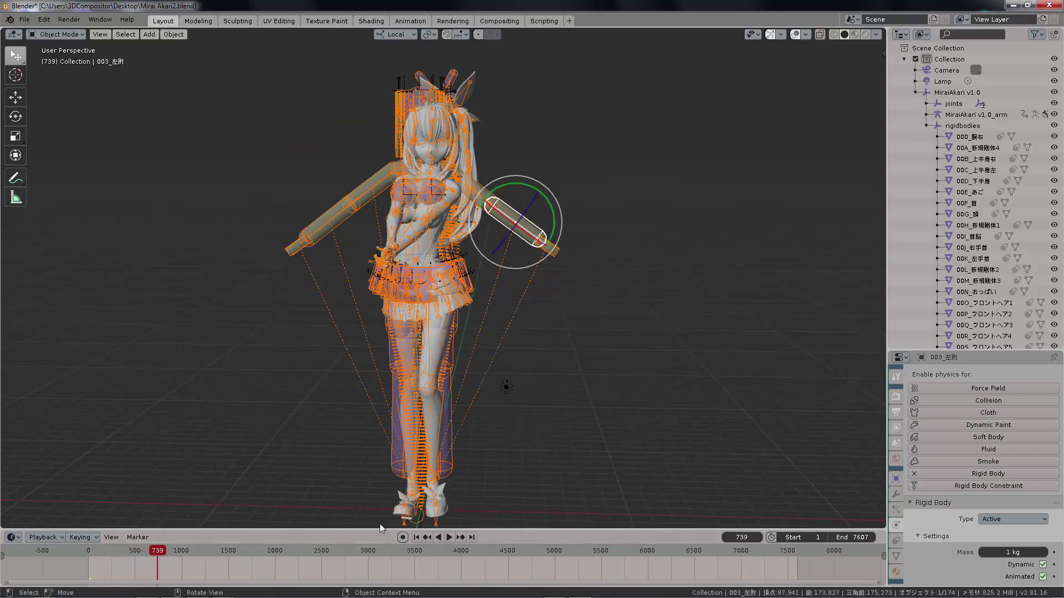
pyautogui.click(415, 537)
# Orbit in on the character's torso and bring up the sidebar's View settings
pyautogui.moveTo(597, 205); pyautogui.dragTo(562, 214, button='middle')
pyautogui.scroll(3, 571, 239)
pyautogui.moveTo(583, 271)
pyautogui.mouseDown(button='middle')
pyautogui.moveTo(629, 261)
pyautogui.moveTo(585, 277)
pyautogui.mouseUp(button='middle')
pyautogui.scroll(5, 594, 268)
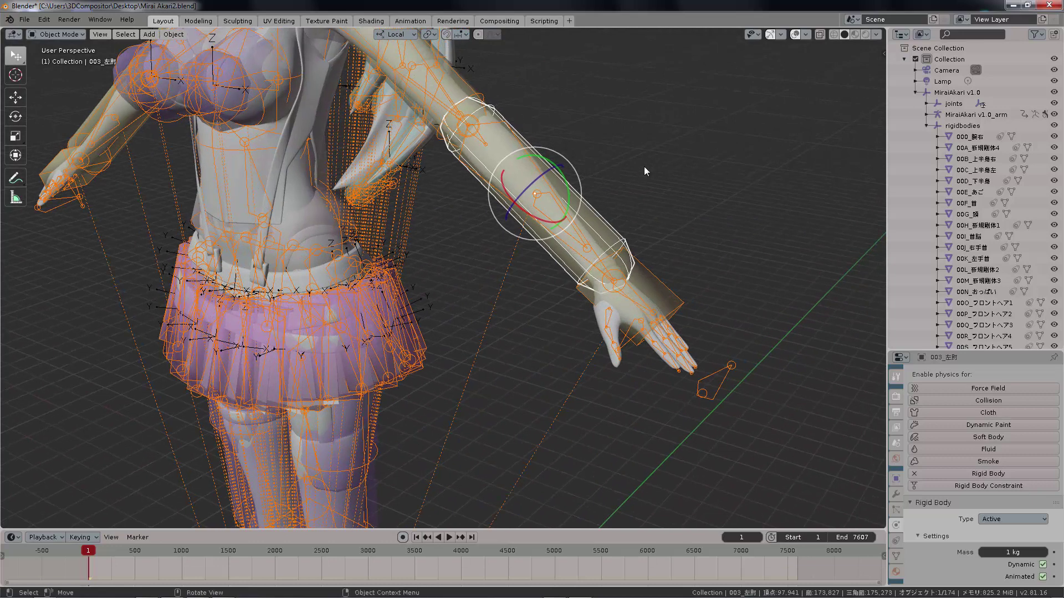
pyautogui.press('n')
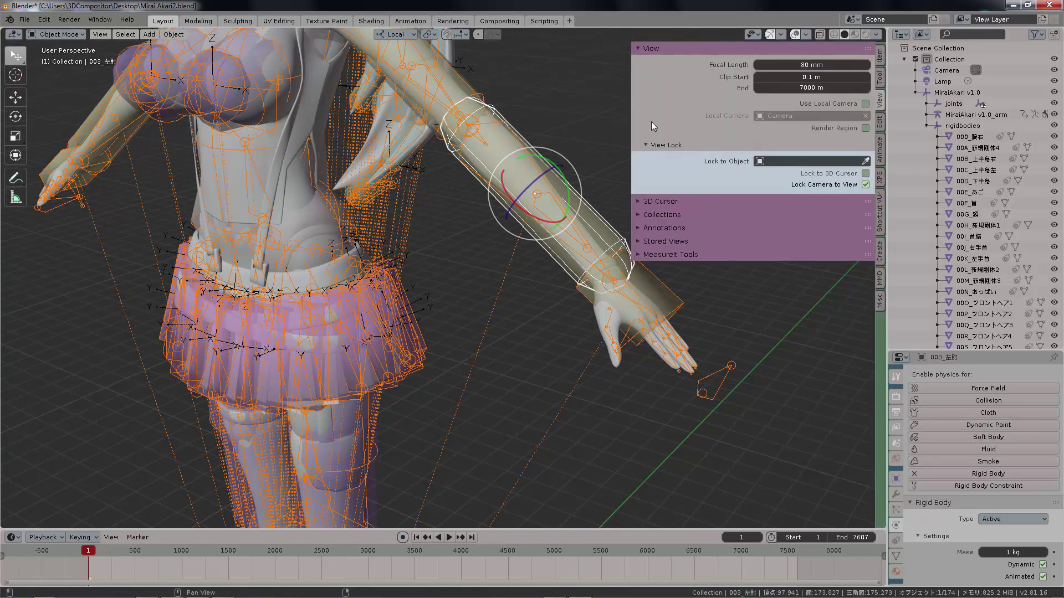
pyautogui.scroll(-2, 623, 111)
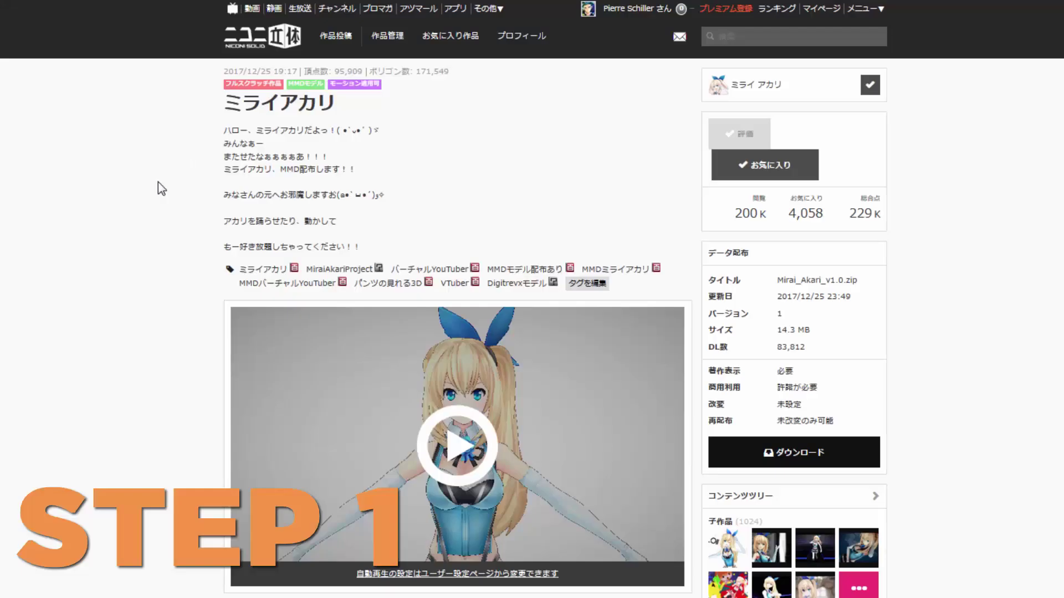
# Agree to the Niconico Solid license and save Mirai_Akari_v1.0.zip
pyautogui.scroll(-3, 158, 182)
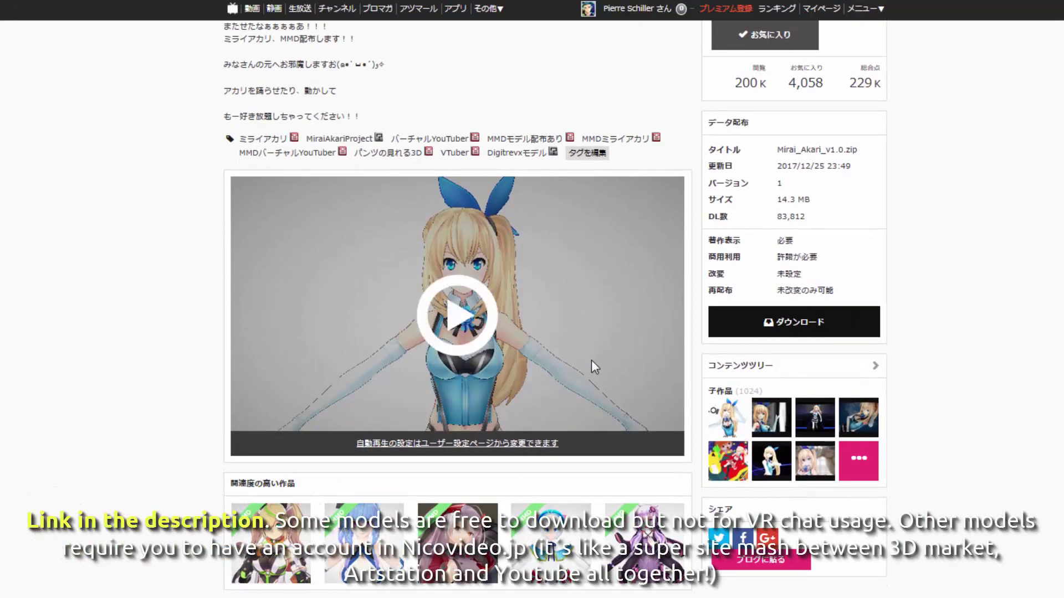
pyautogui.scroll(3, 892, 390)
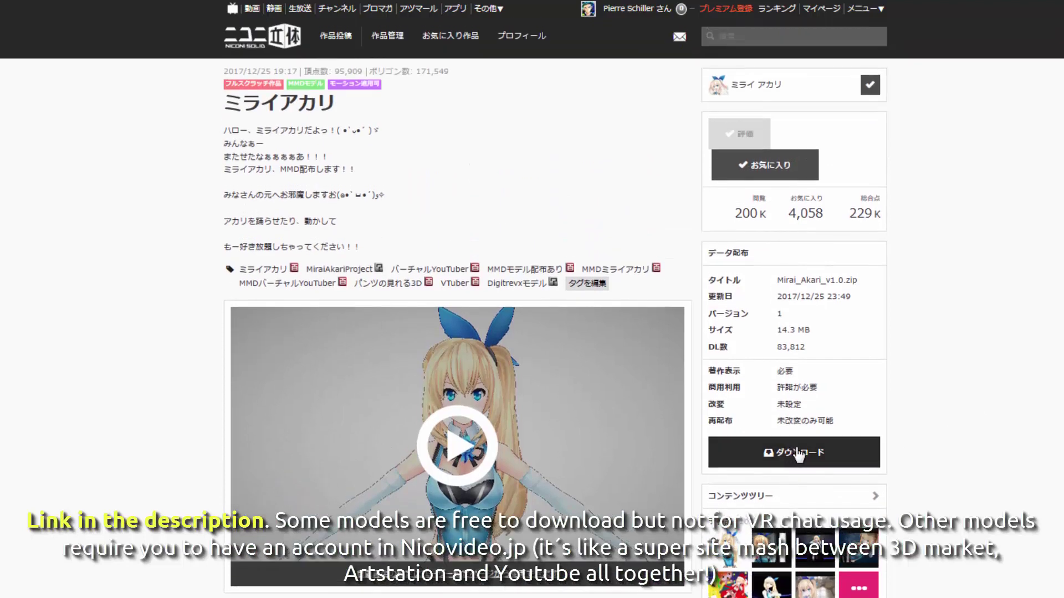
pyautogui.click(797, 453)
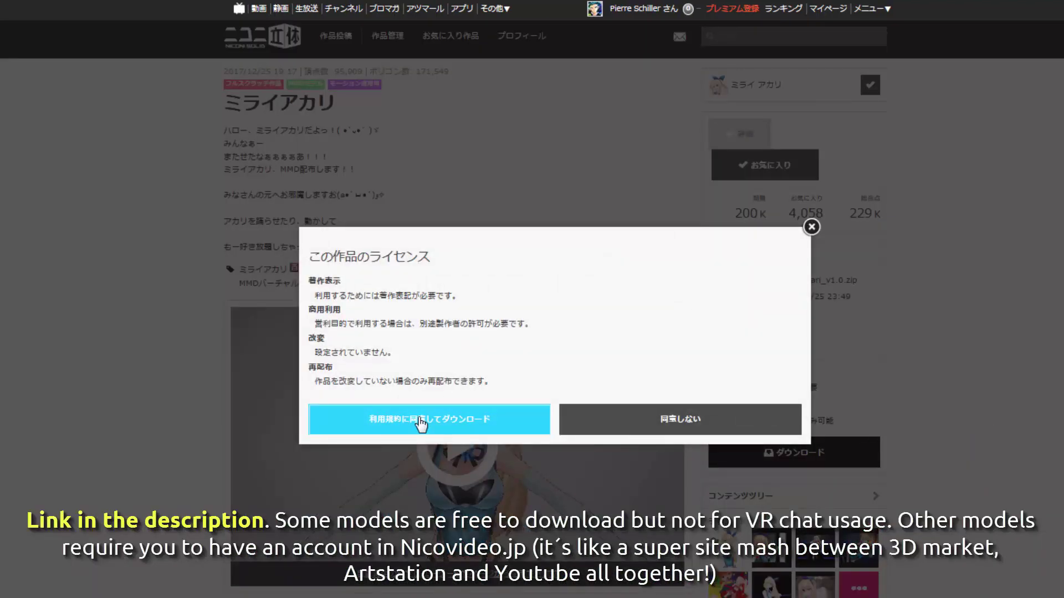
pyautogui.click(421, 421)
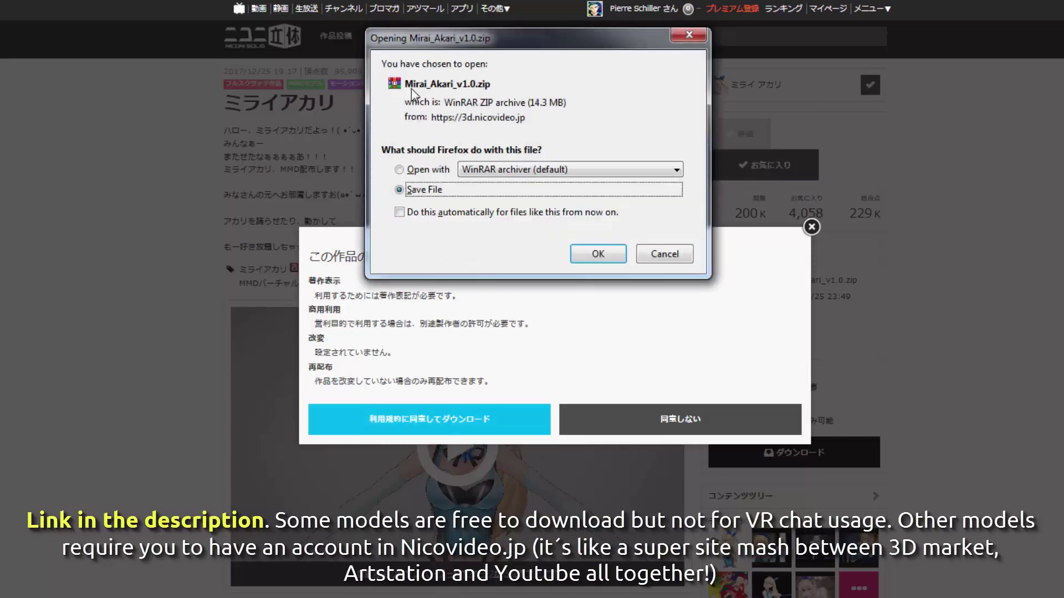
pyautogui.click(601, 256)
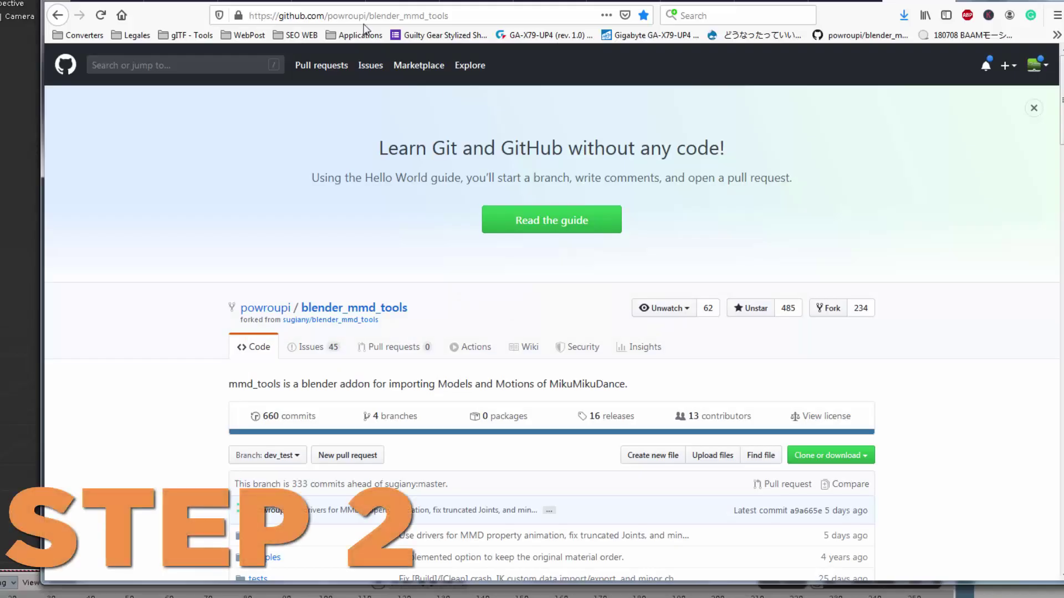
# Download the blender_mmd_tools repository as blender_mmd_tools-dev_test.zip and save it
pyautogui.click(393, 15)
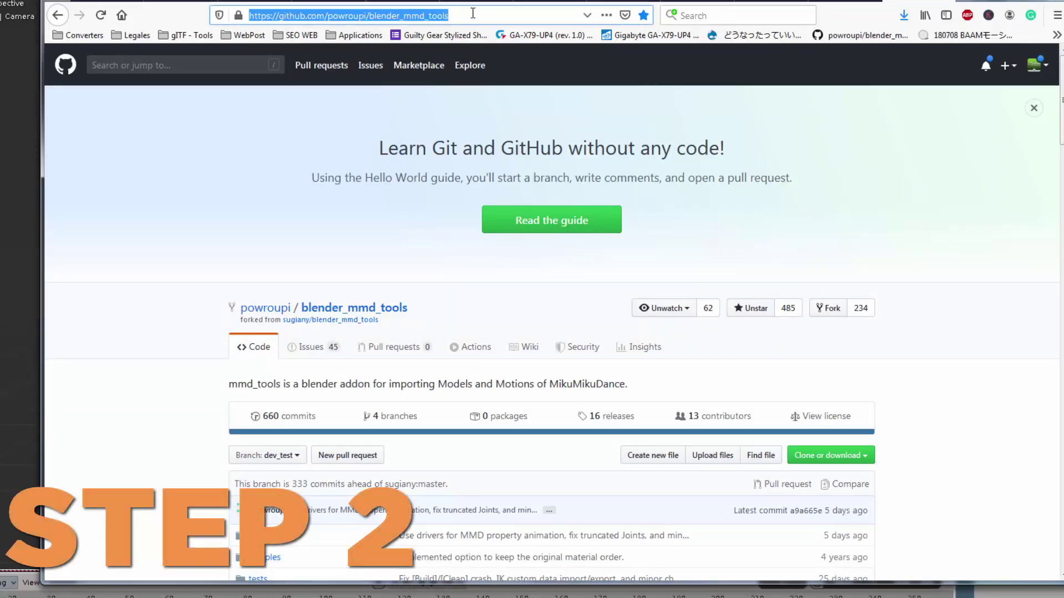
pyautogui.scroll(-3, 868, 312)
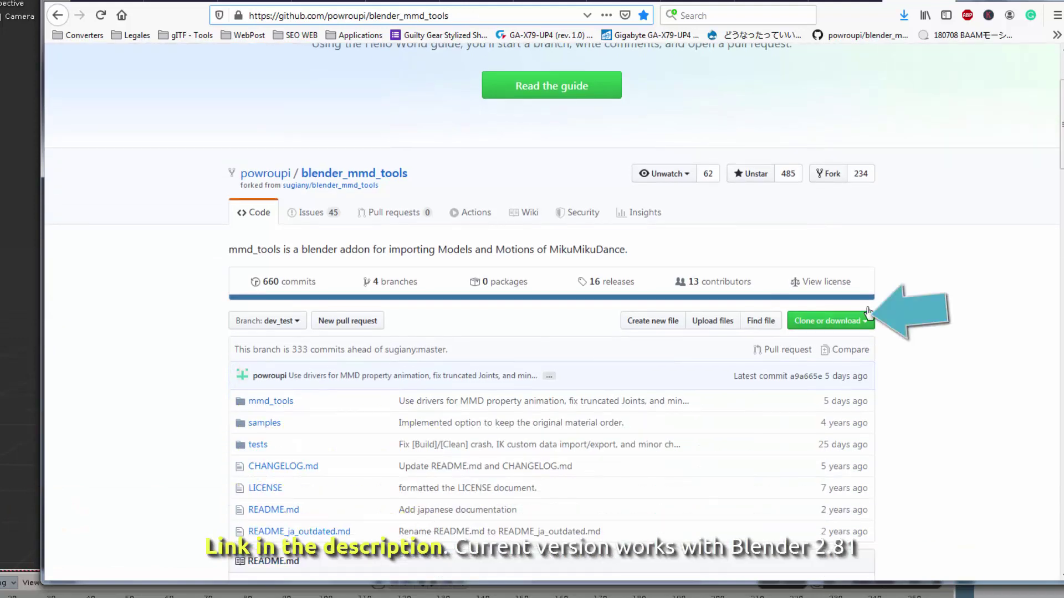
pyautogui.click(868, 323)
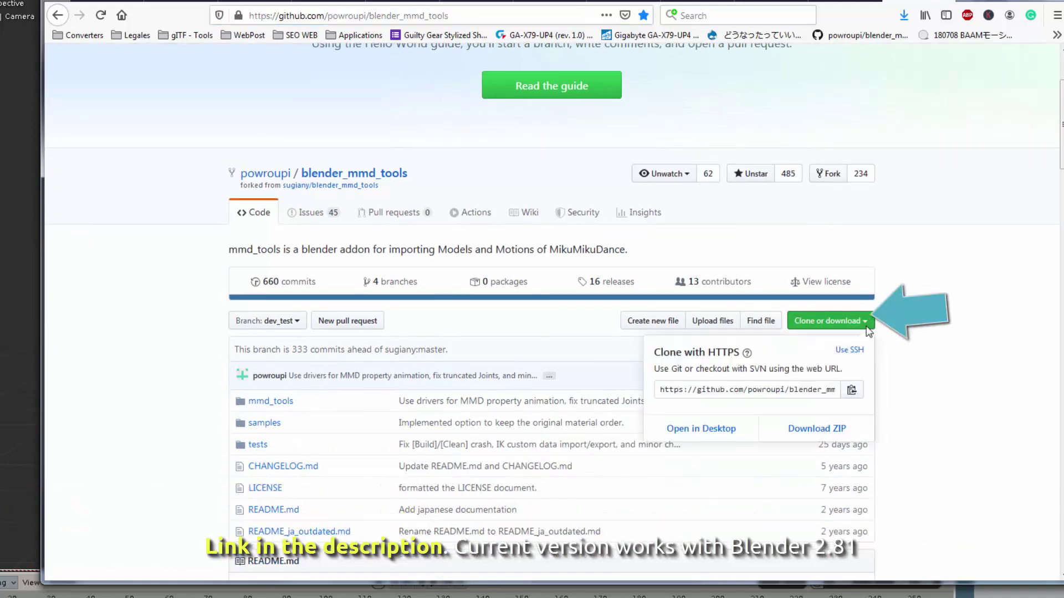
pyautogui.click(819, 431)
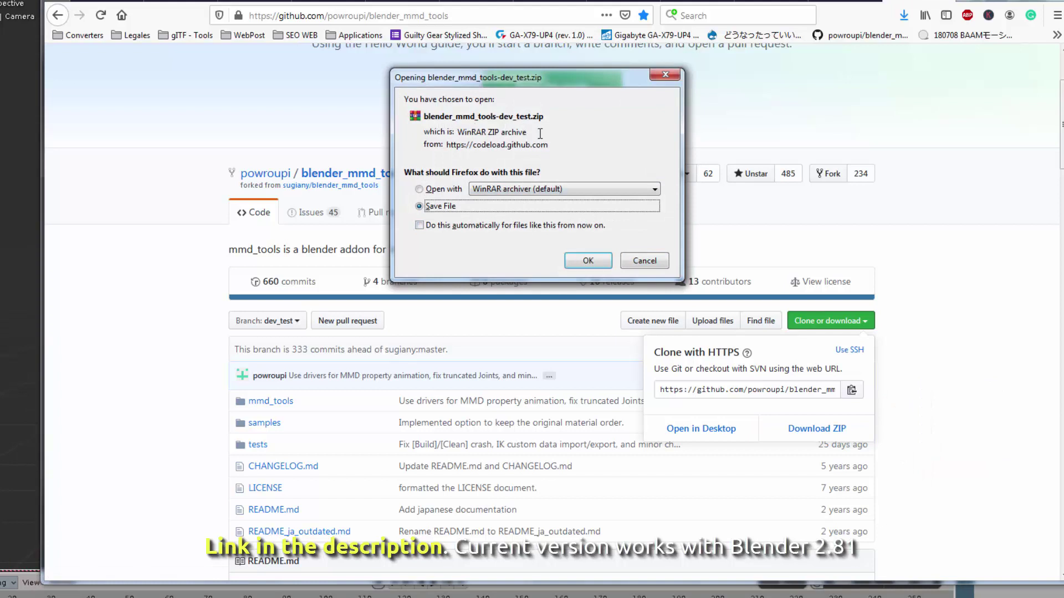
pyautogui.click(588, 261)
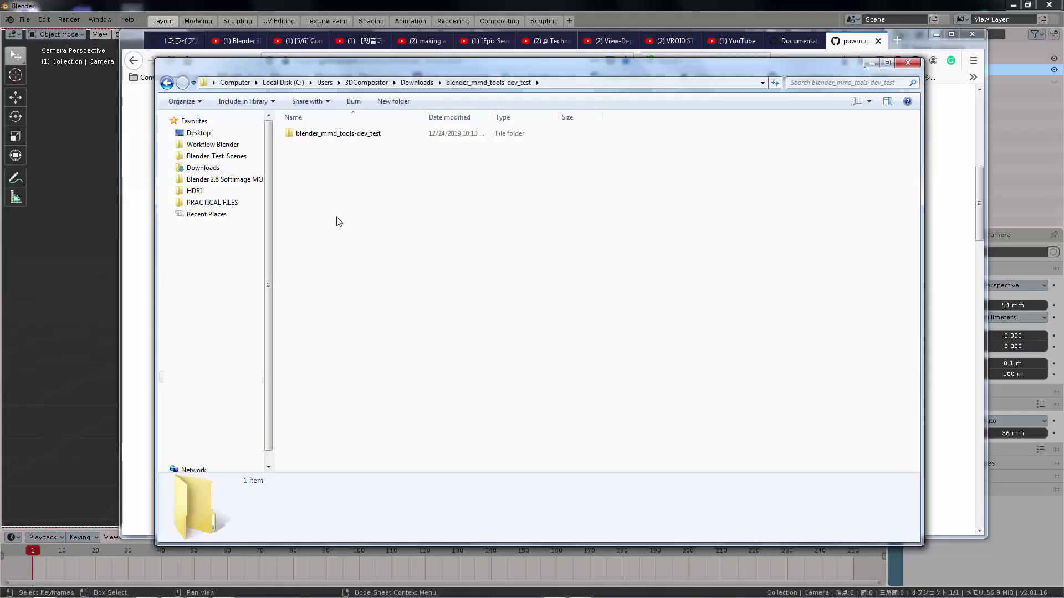
# Copy the mmd_tools folder from the extracted blender_mmd_tools-dev_test folder
pyautogui.doubleClick(344, 135)
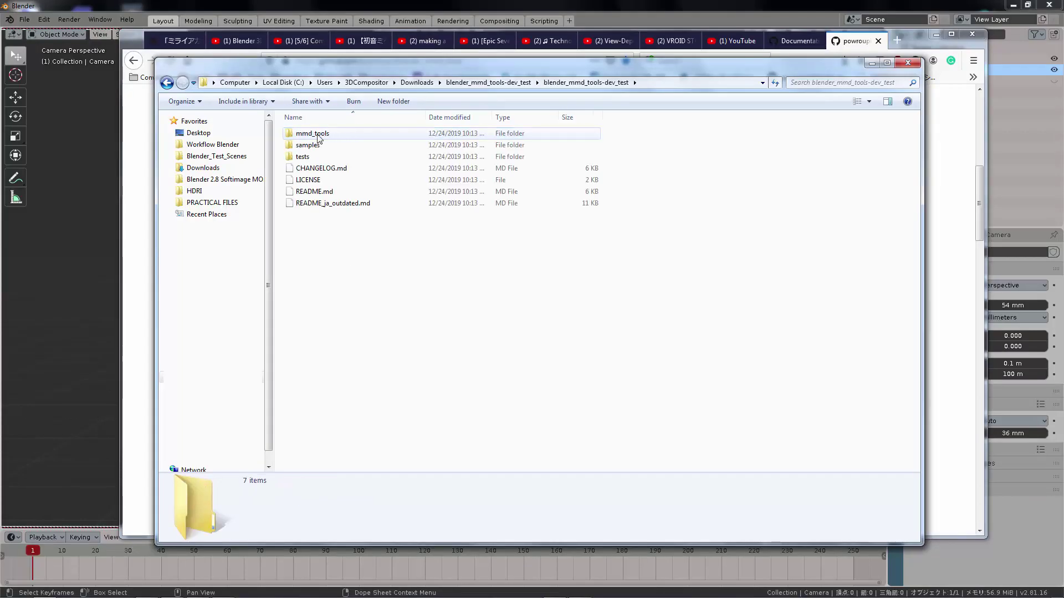
pyautogui.doubleClick(318, 136)
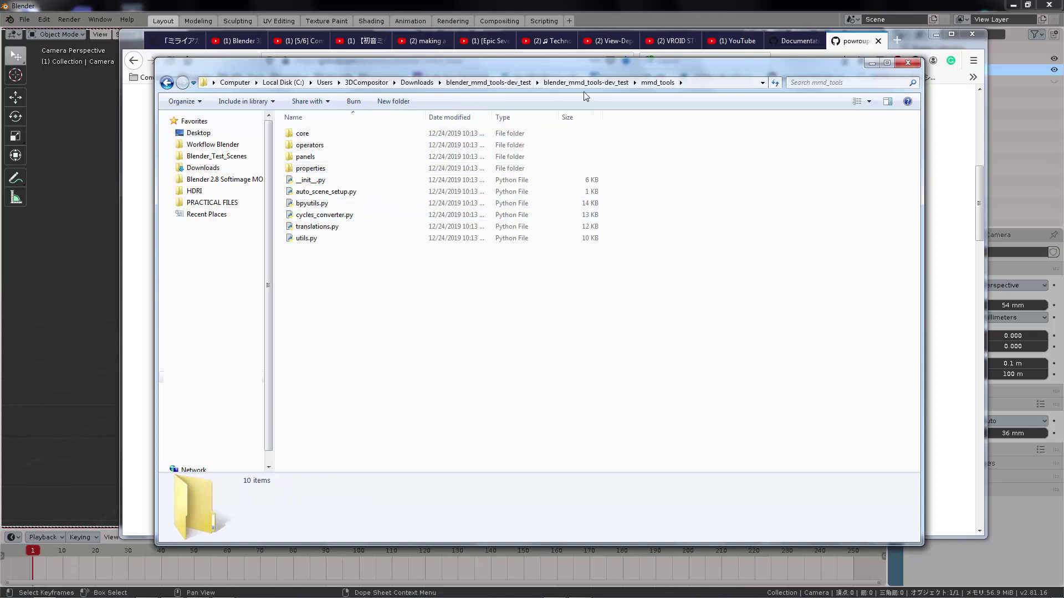
pyautogui.click(586, 82)
pyautogui.rightClick(328, 134)
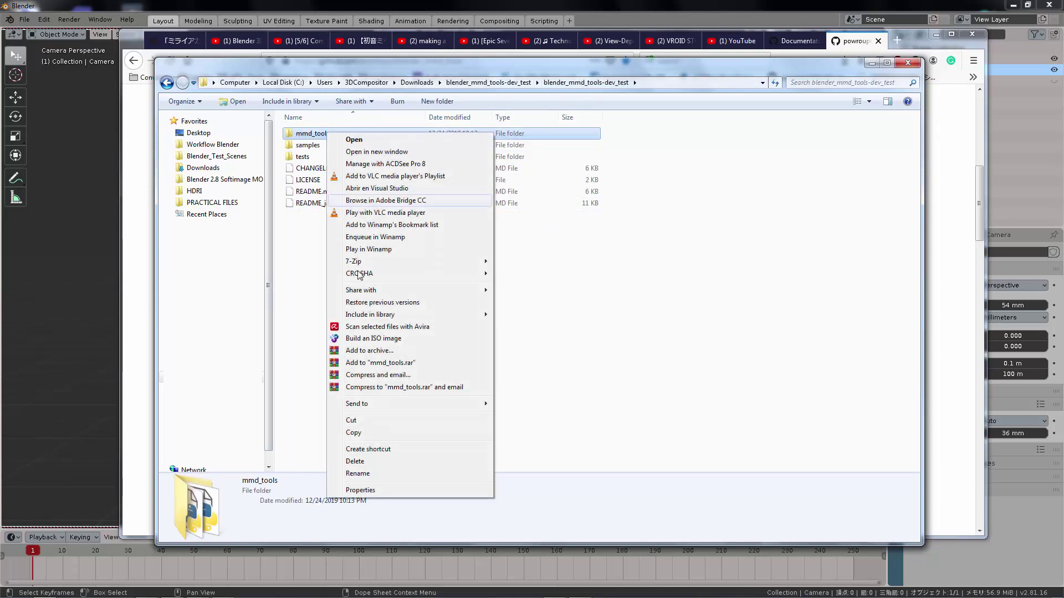
pyautogui.click(357, 433)
pyautogui.click(431, 308)
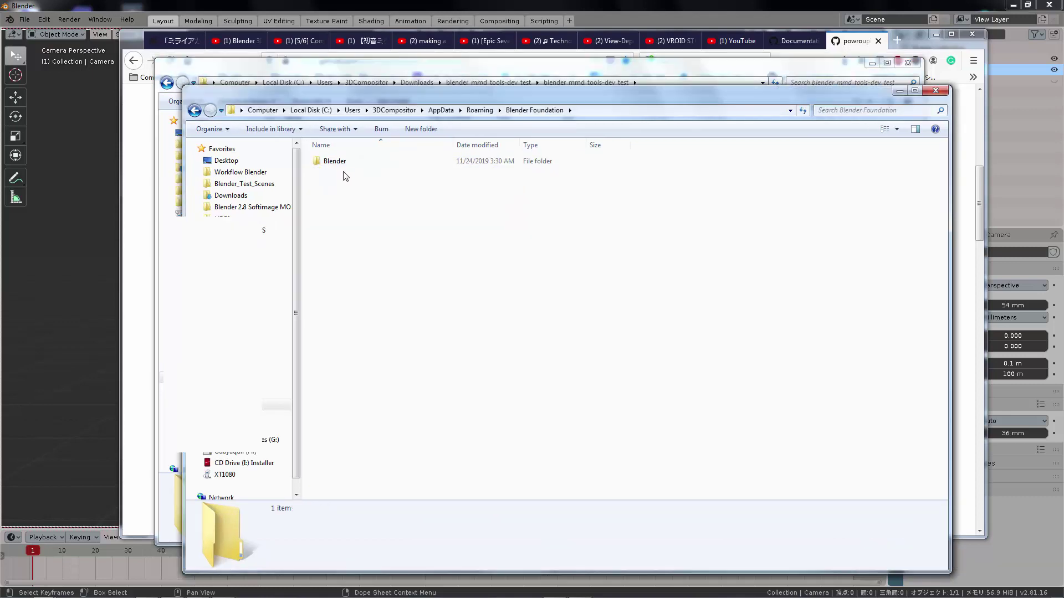
# Paste mmd_tools into Blender 2.81's scripts/addons folder, confirm the folder replace, and check its contents
pyautogui.click(329, 161)
pyautogui.doubleClick(330, 162)
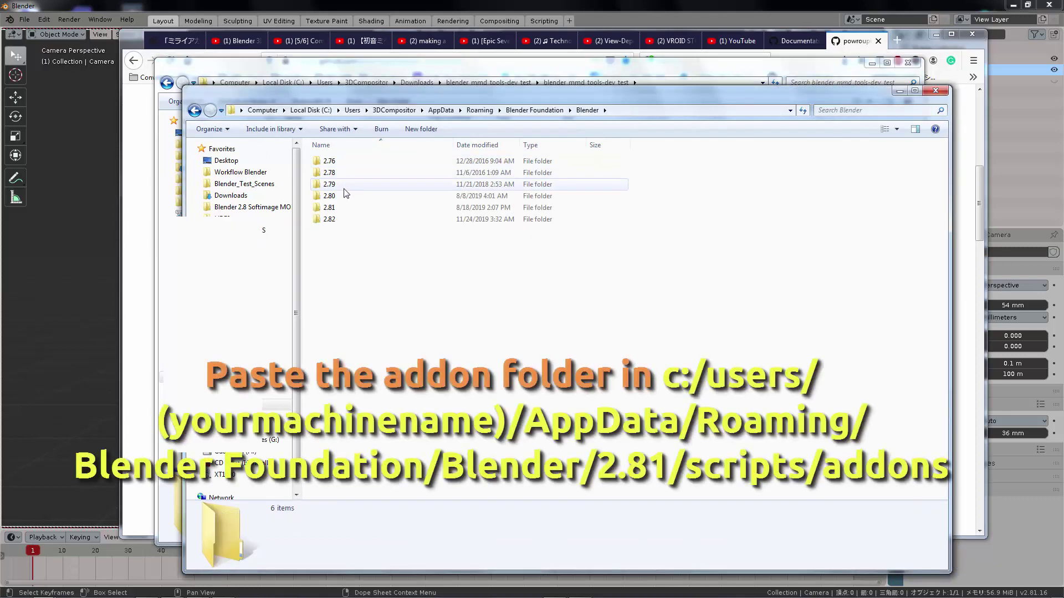
pyautogui.doubleClick(331, 208)
pyautogui.doubleClick(334, 185)
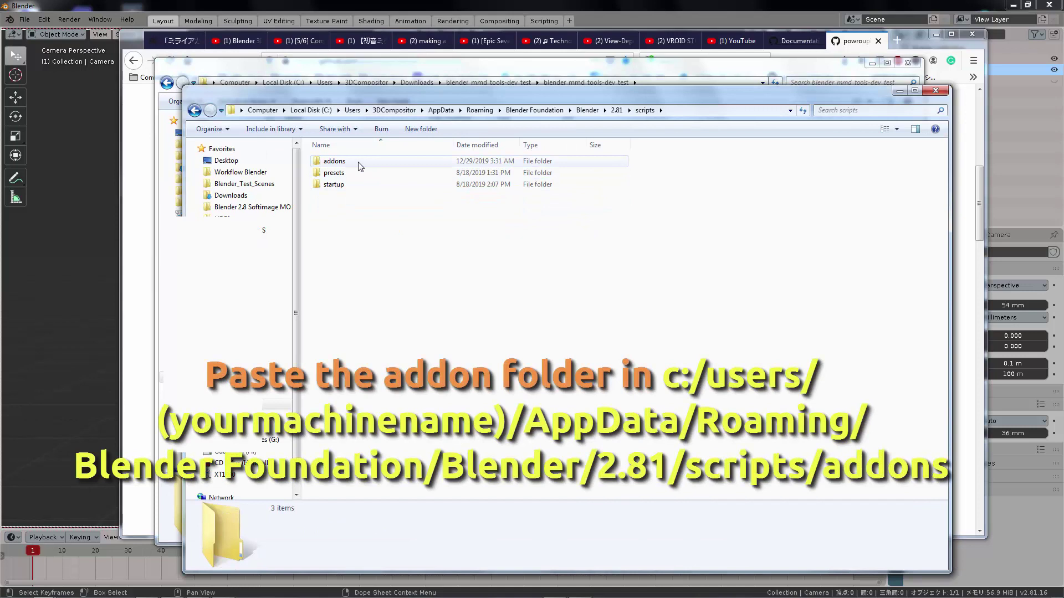
pyautogui.doubleClick(359, 164)
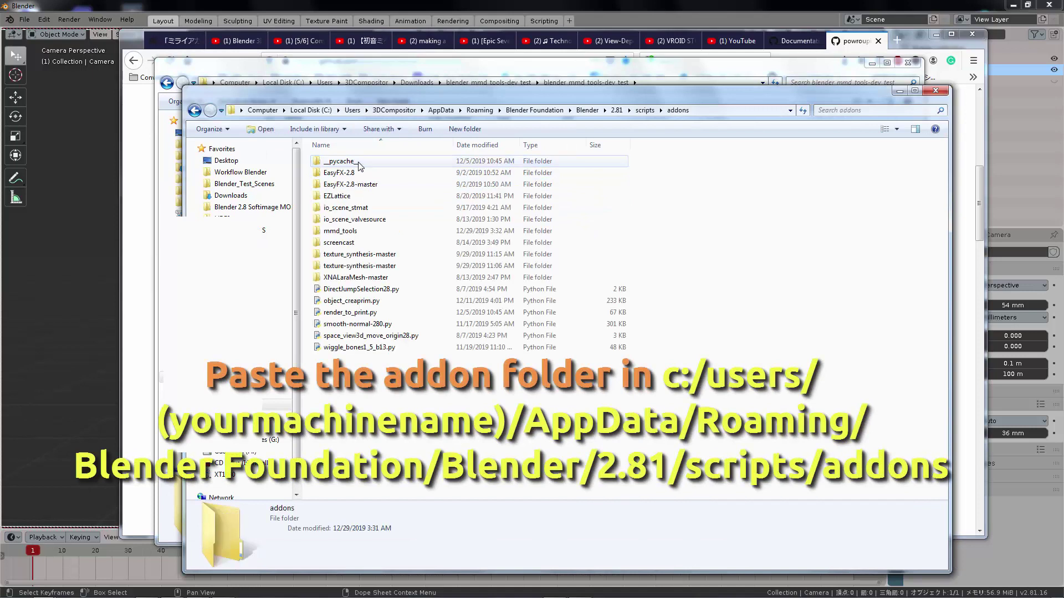
pyautogui.rightClick(691, 216)
pyautogui.click(714, 292)
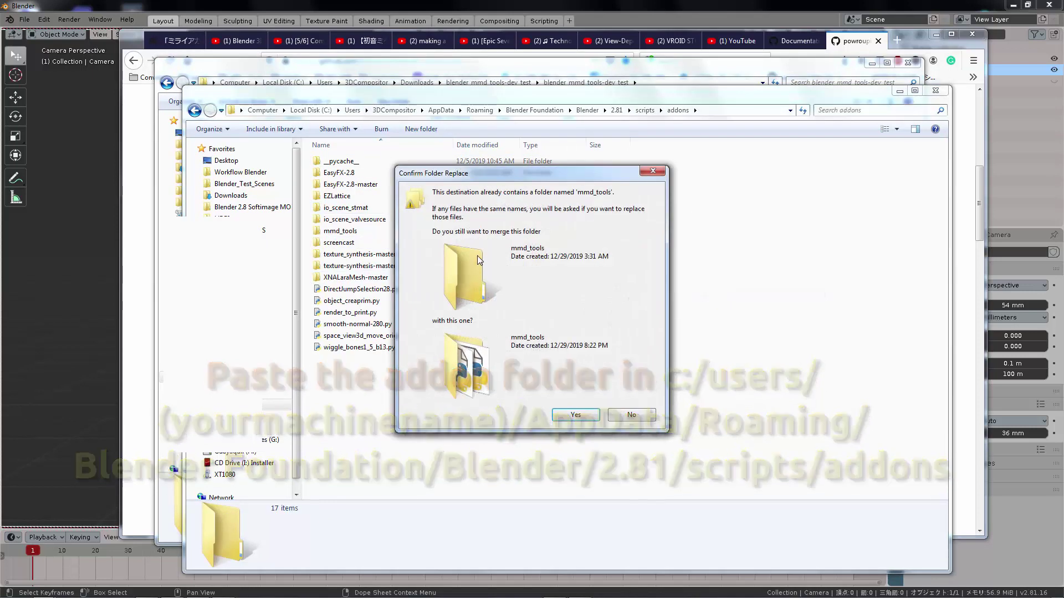
pyautogui.click(637, 417)
pyautogui.click(354, 234)
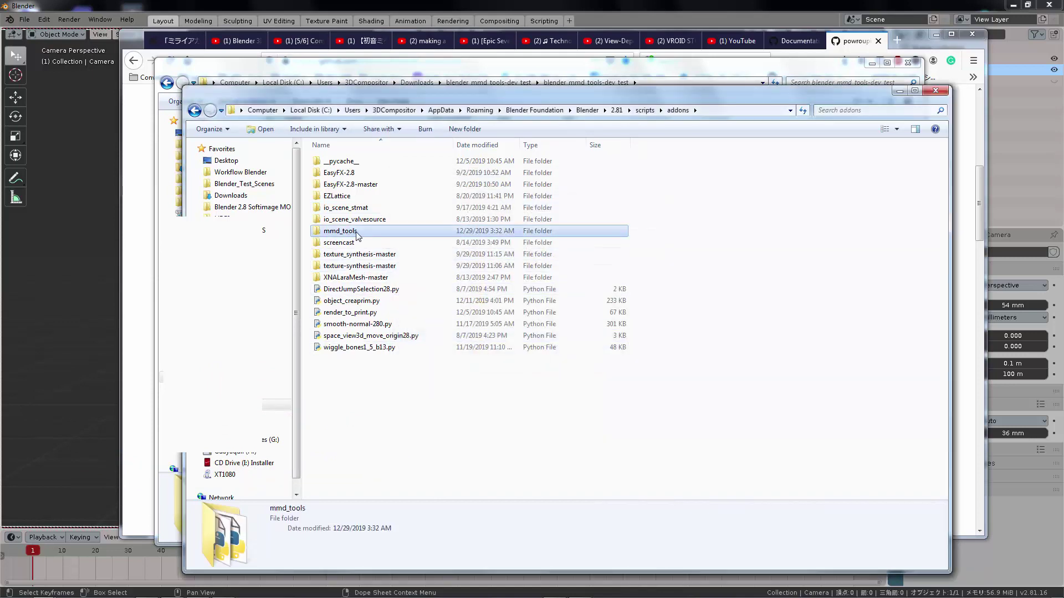
pyautogui.doubleClick(357, 232)
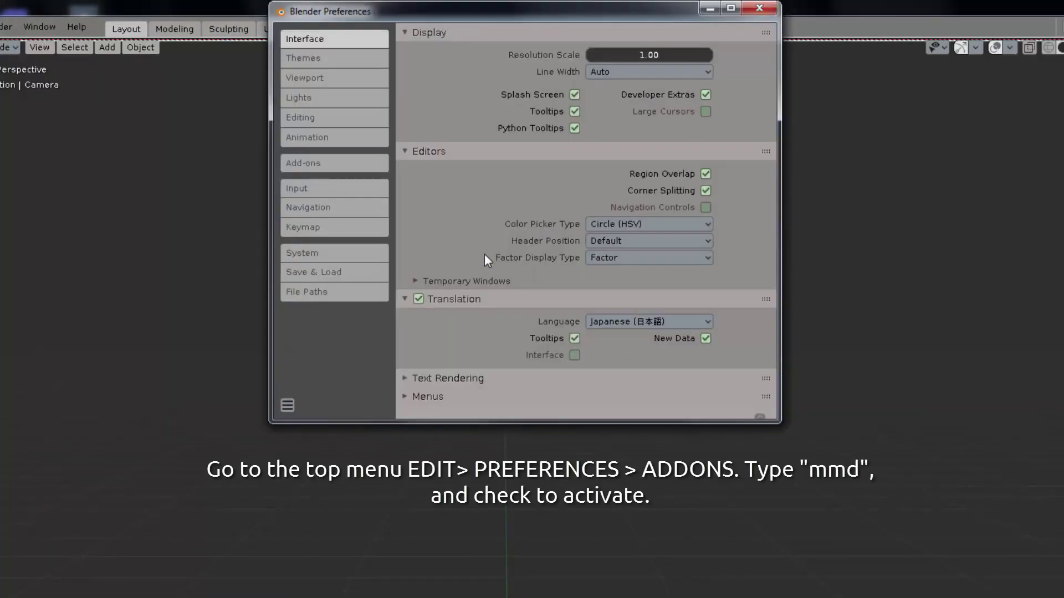
# Search the add-ons for 'mmd' and enable Object: mmd_tools
pyautogui.click(322, 164)
pyautogui.click(687, 56)
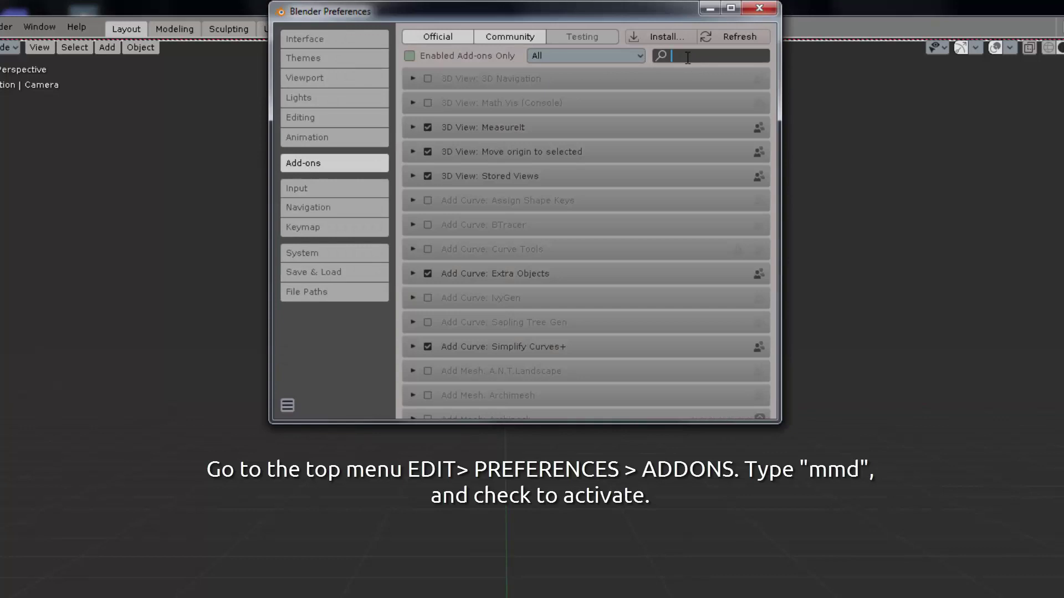
pyautogui.write('mmd')
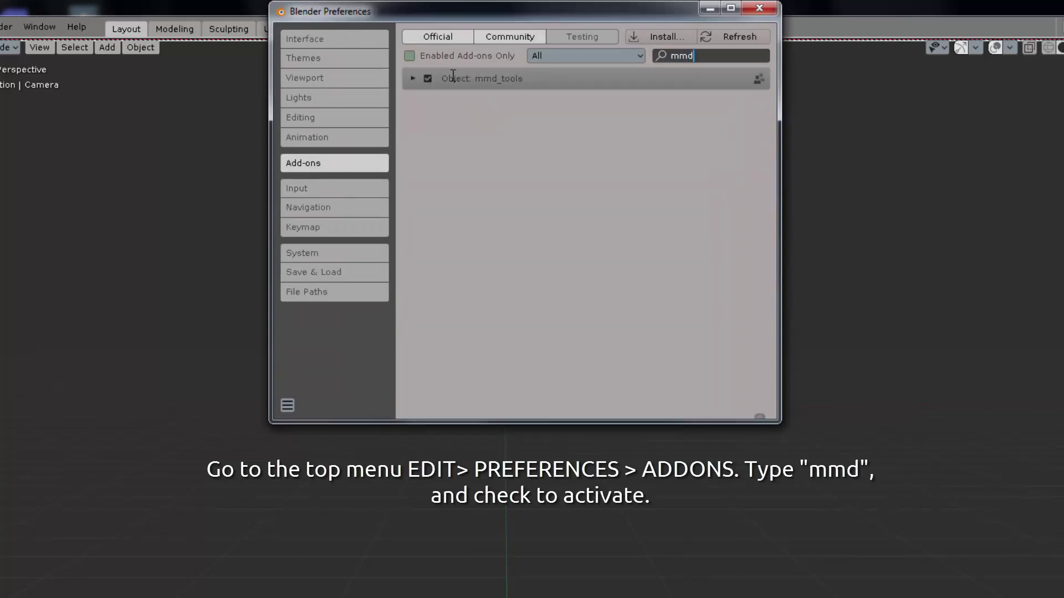
pyautogui.click(413, 79)
pyautogui.click(412, 78)
pyautogui.click(429, 78)
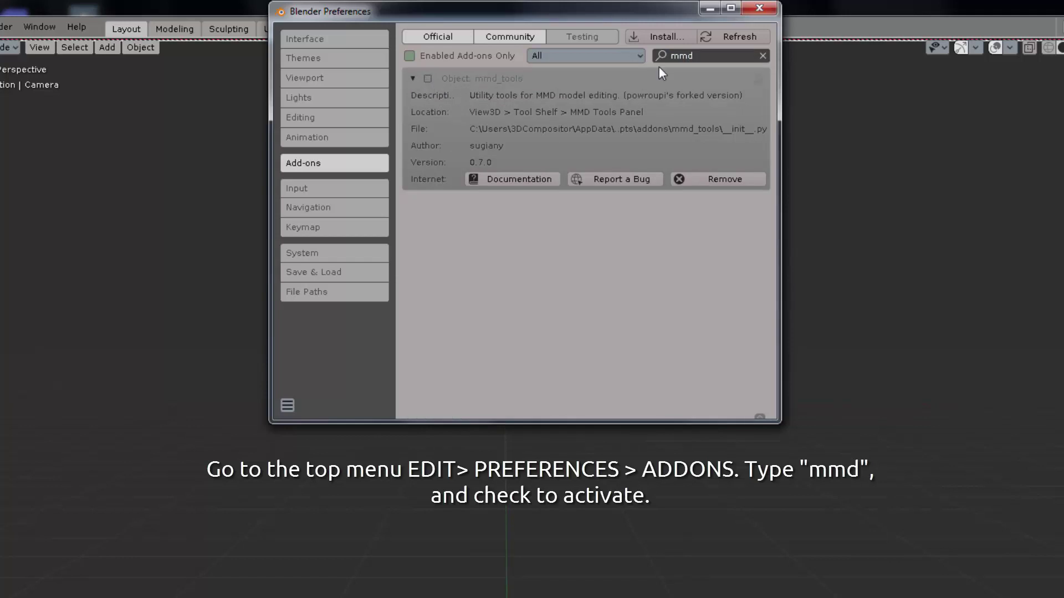
pyautogui.click(428, 78)
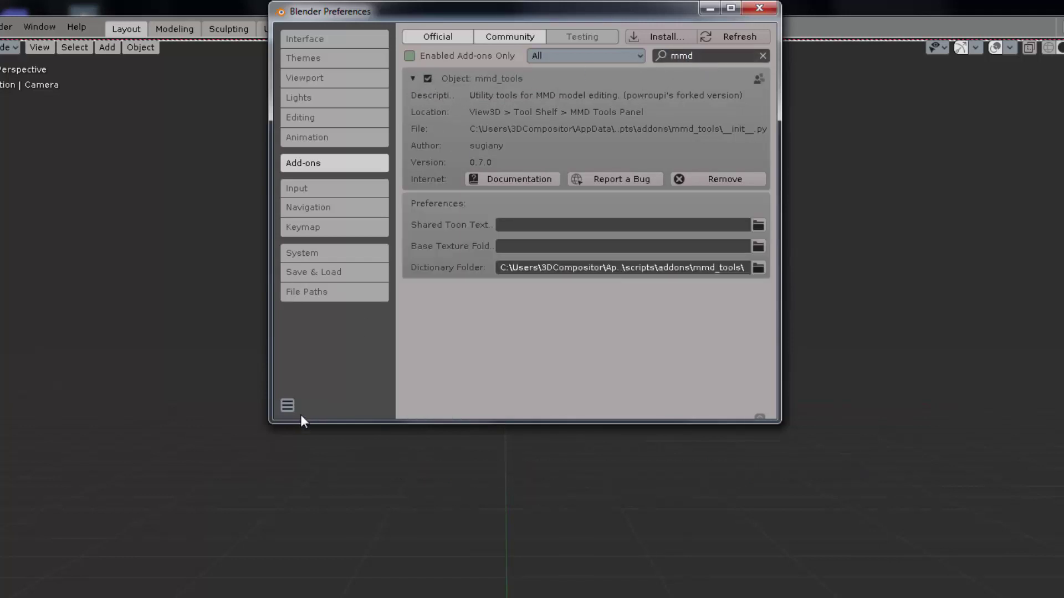
# Save the preferences and close the Preferences window
pyautogui.click(287, 405)
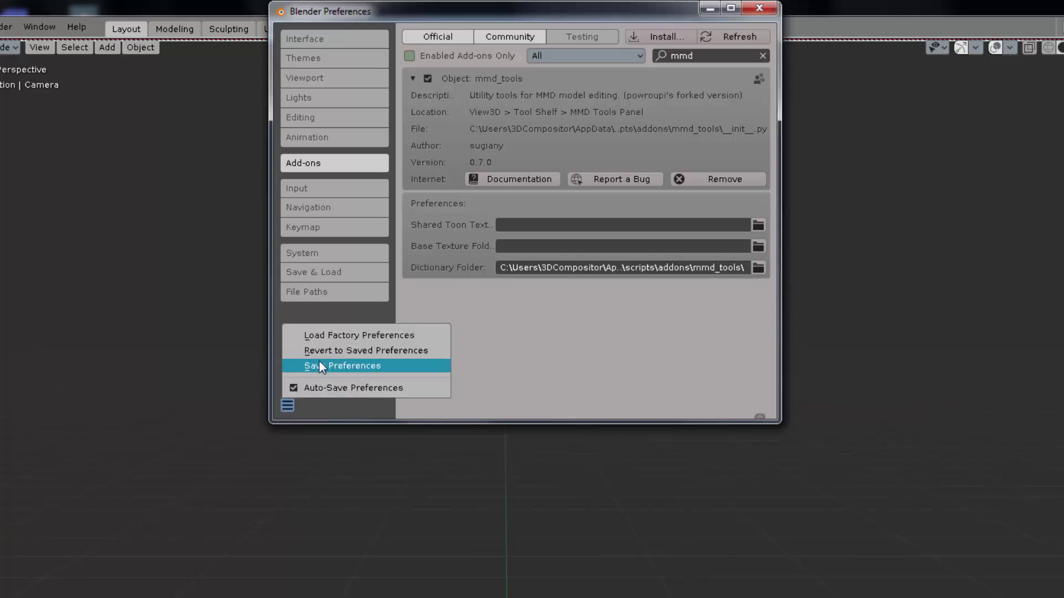
pyautogui.click(340, 366)
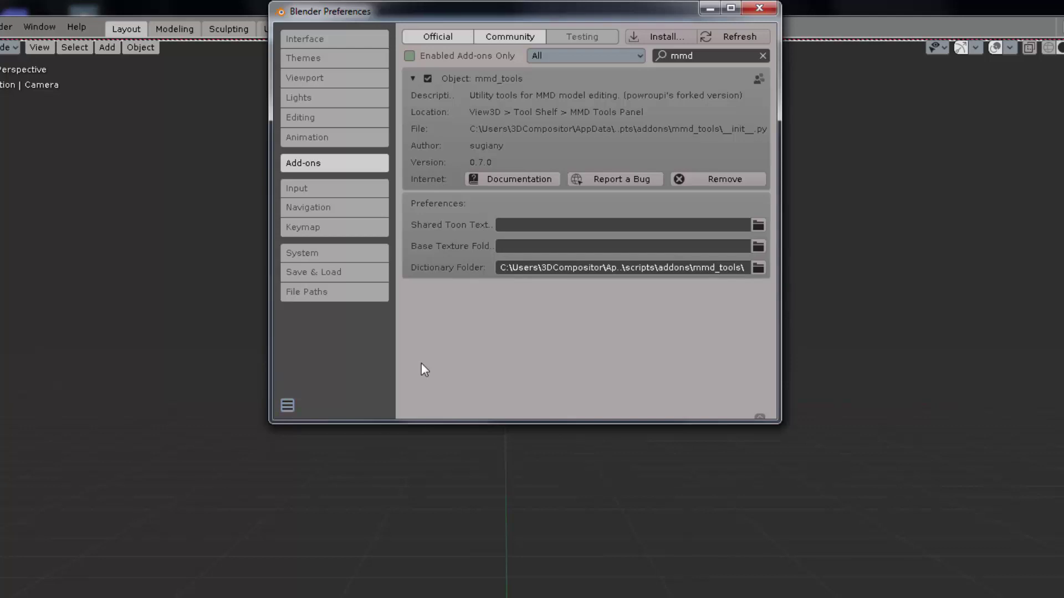
pyautogui.click(758, 9)
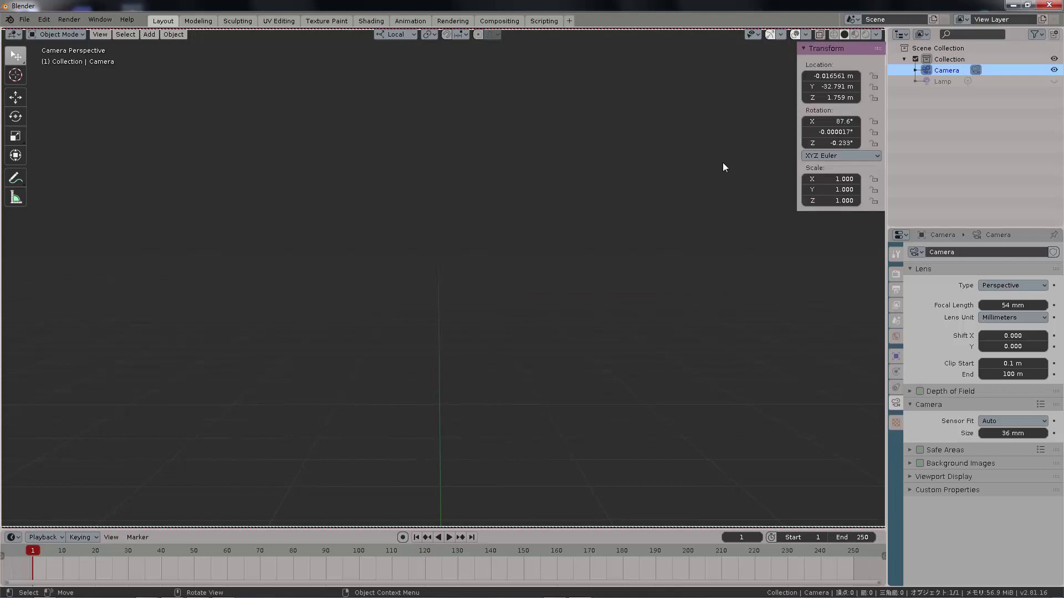
# Show the MMD sidebar tab and widen the sidebar so the MMD tool labels fit
pyautogui.click(881, 282)
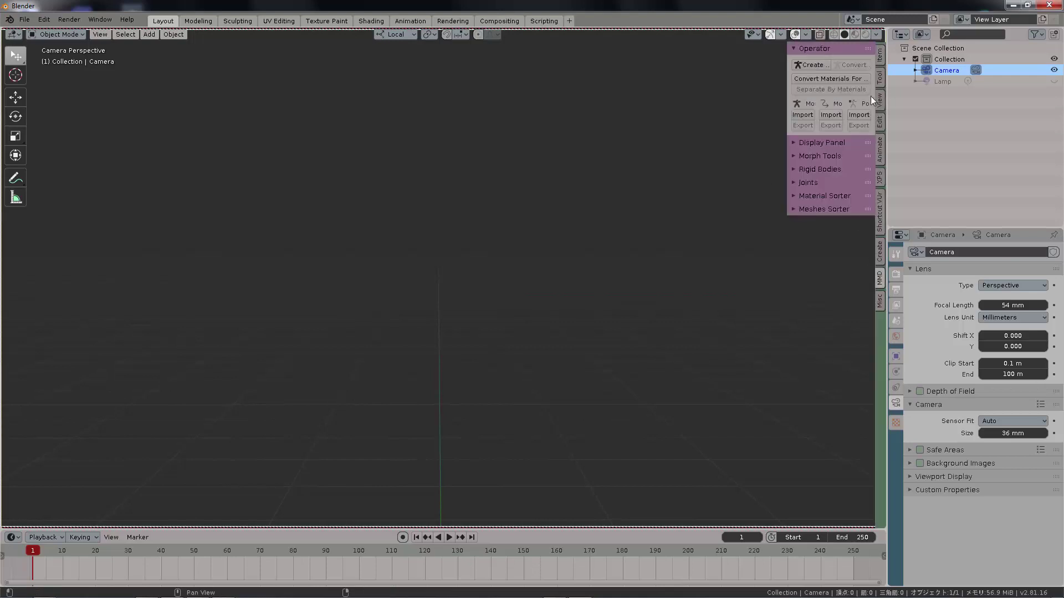
pyautogui.moveTo(787, 97); pyautogui.dragTo(722, 97)
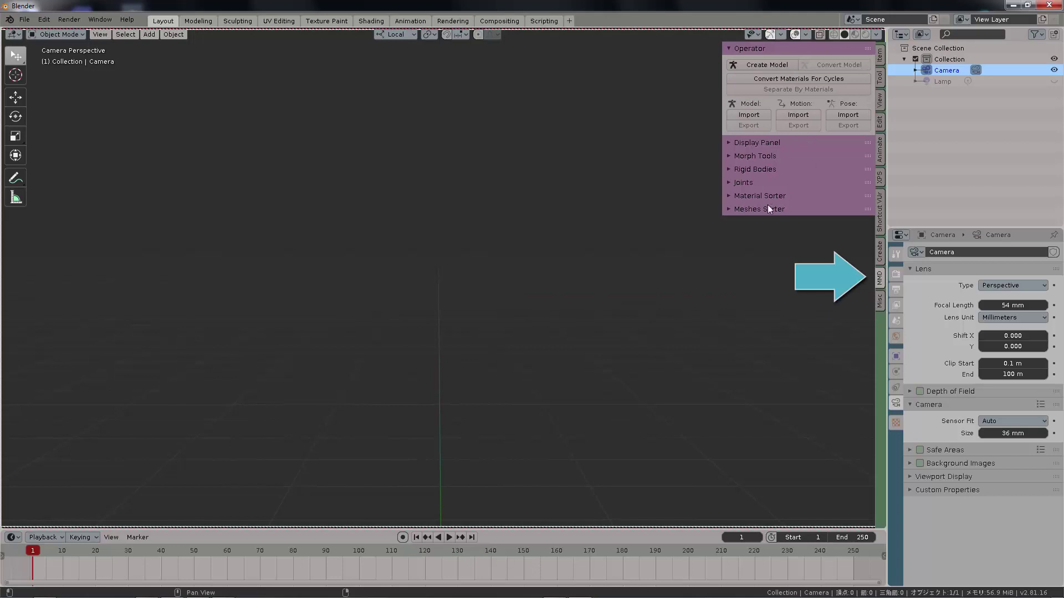
pyautogui.click(881, 302)
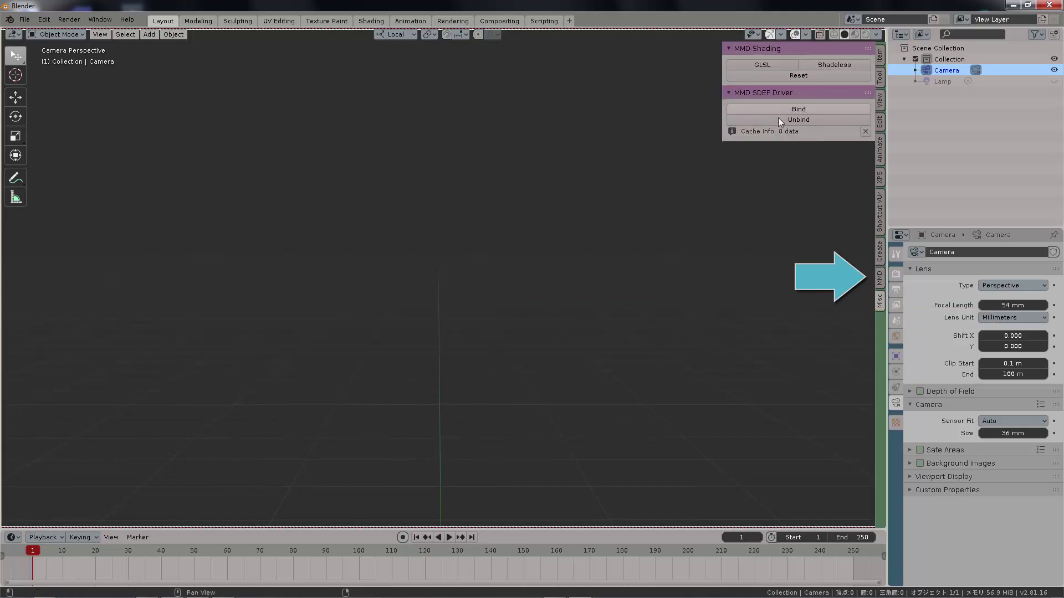
pyautogui.click(880, 278)
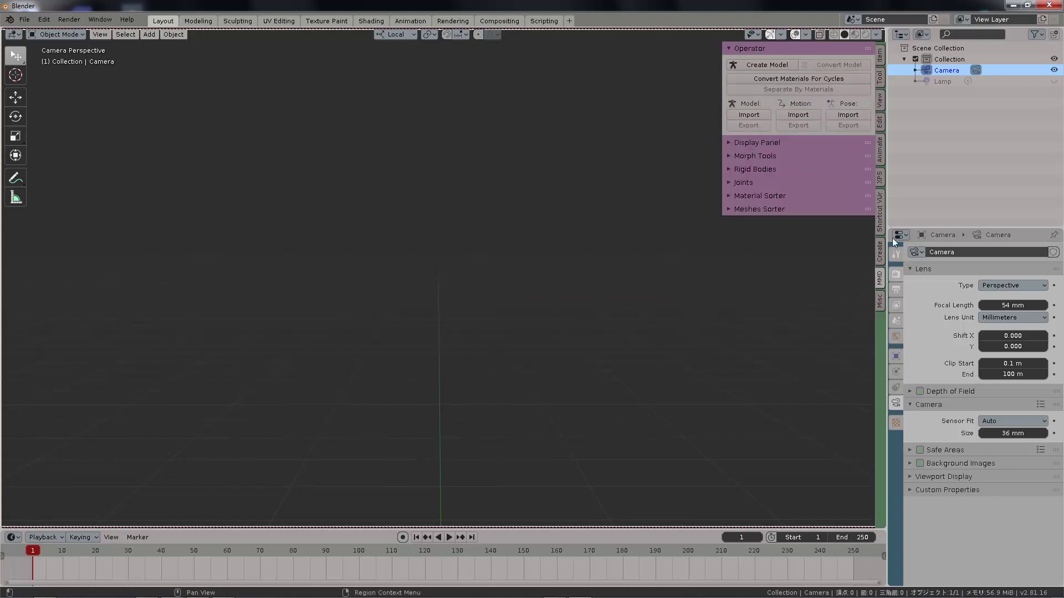
# Bring up the File > Import > MikuMikuDance Model (.pmd, .pmx) browser
pyautogui.click(24, 19)
pyautogui.moveTo(107, 168)
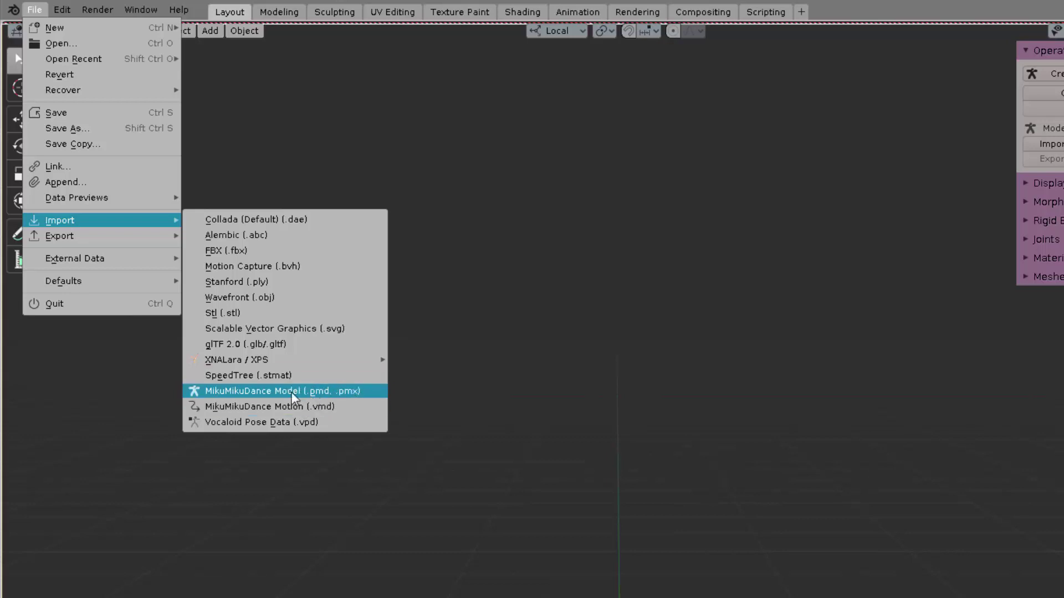
pyautogui.click(367, 397)
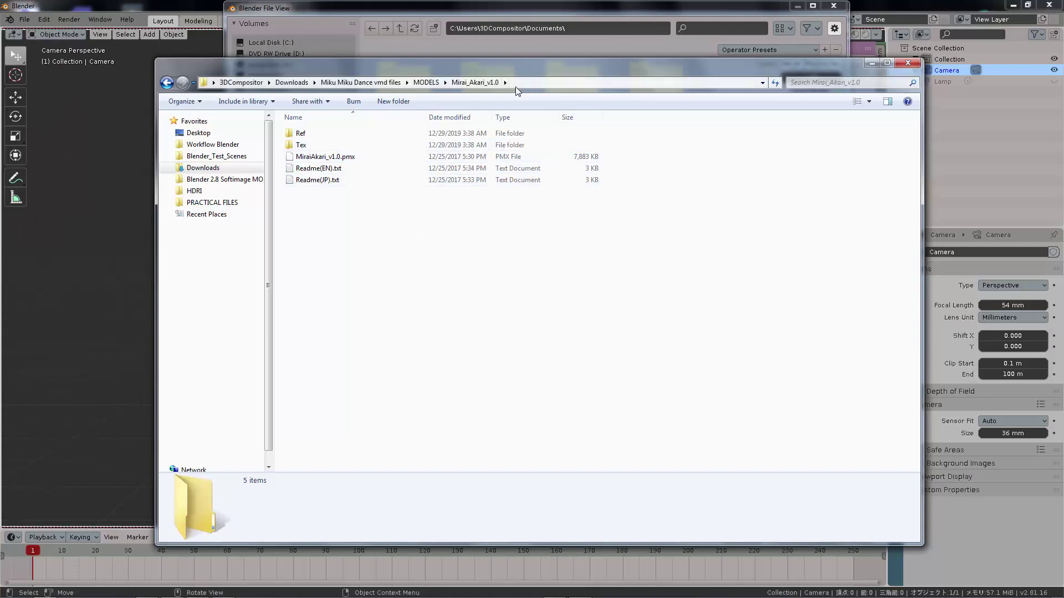
# Copy the Mirai_Akari_v1.0 folder path from Explorer's address bar
pyautogui.click(524, 82)
pyautogui.rightClick(524, 79)
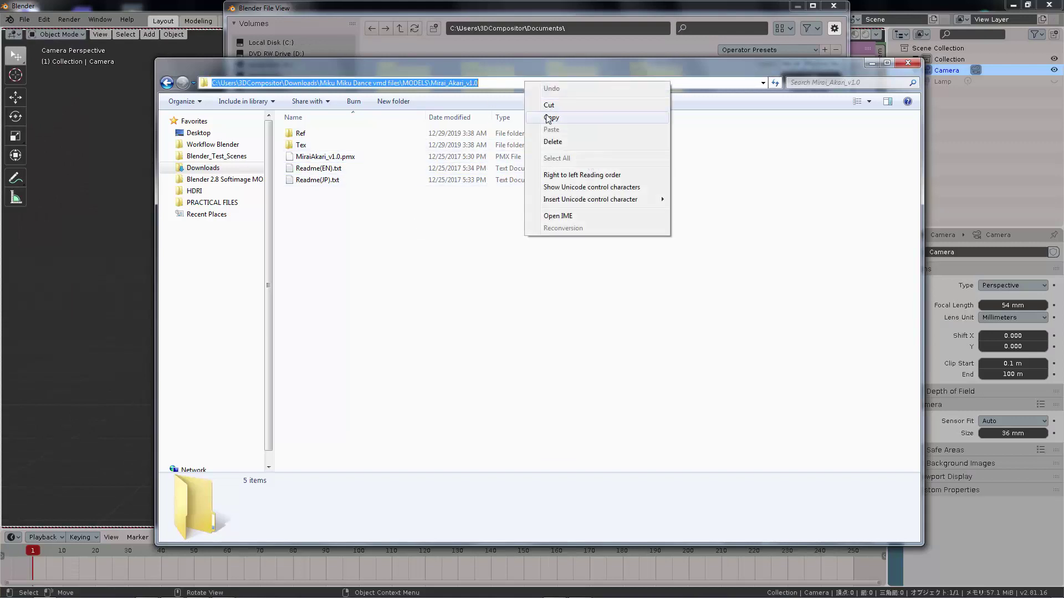
pyautogui.click(554, 117)
pyautogui.click(497, 298)
# Paste the Mirai_Akari_v1.0 folder path into the browser and select MiraiAkari_v1.0.pmx
pyautogui.click(562, 28)
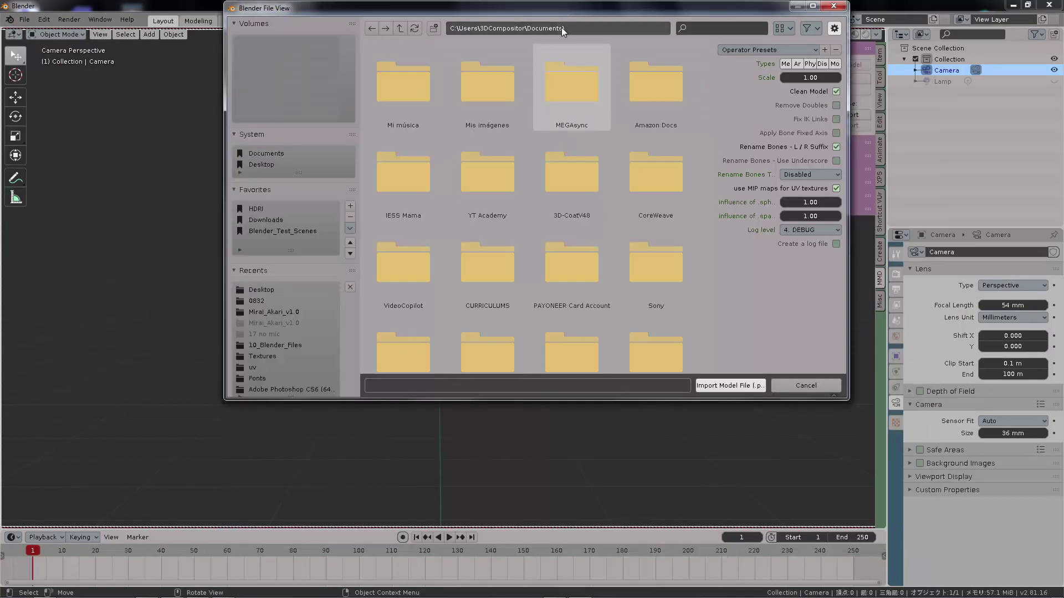
pyautogui.hotkey('ctrl', 'v')
pyautogui.press('Return')
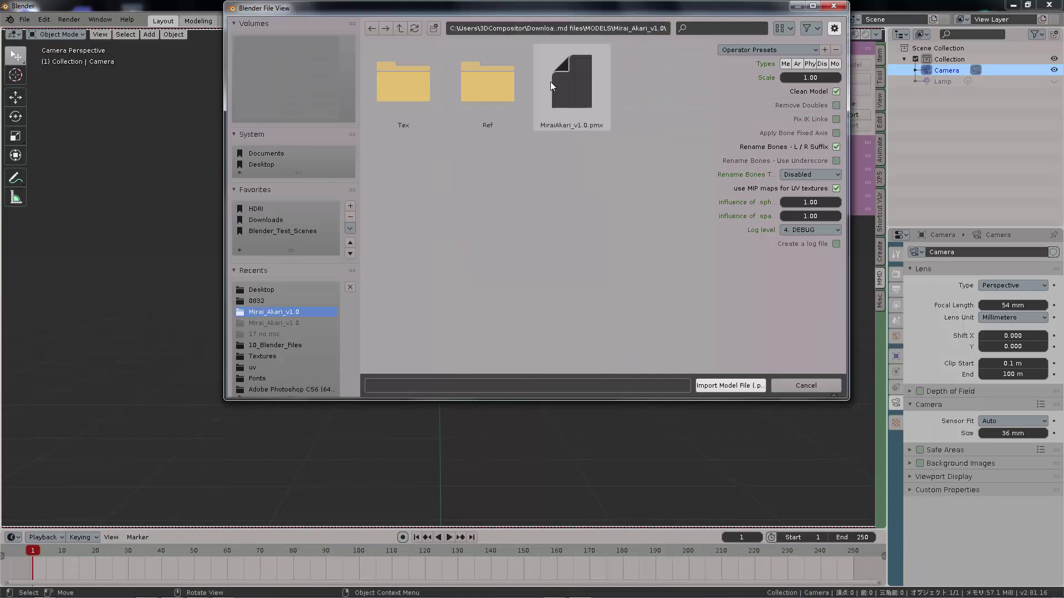
pyautogui.click(584, 95)
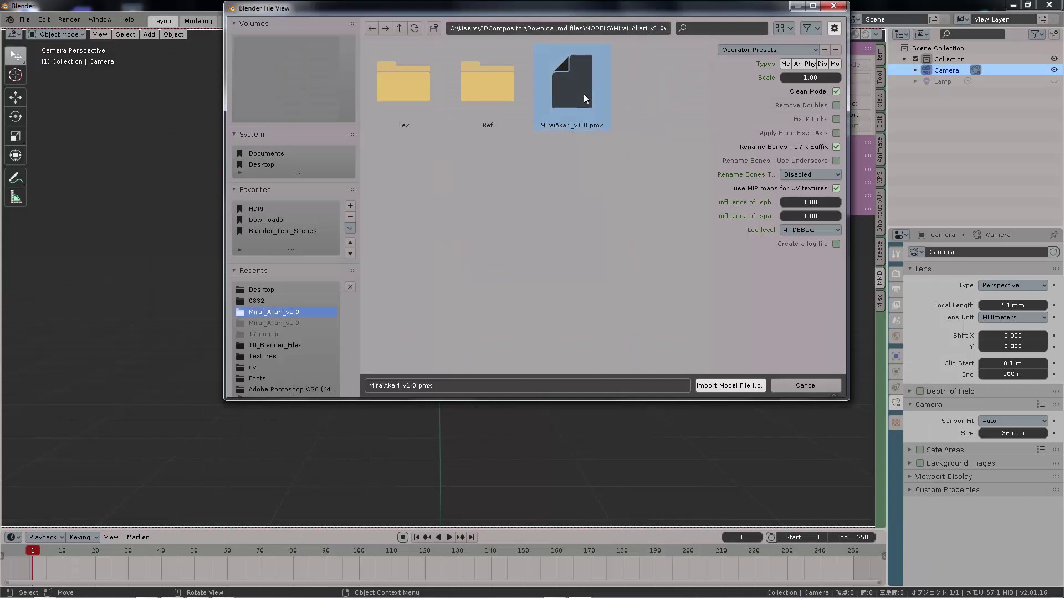
# Turn on Remove Doubles and the Use Underscore option for renamed bones
pyautogui.click(836, 105)
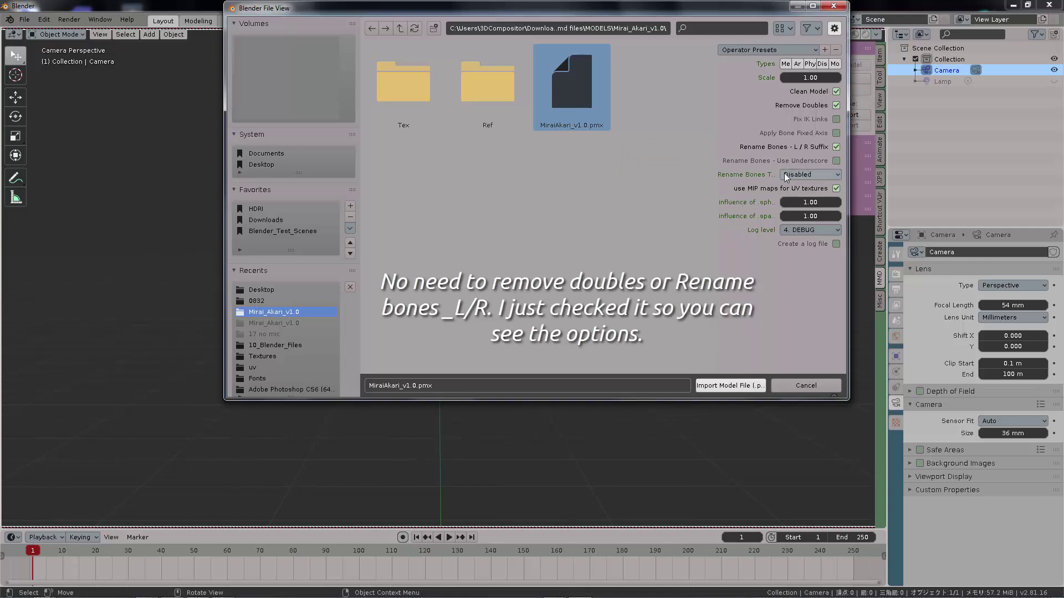
pyautogui.click(815, 175)
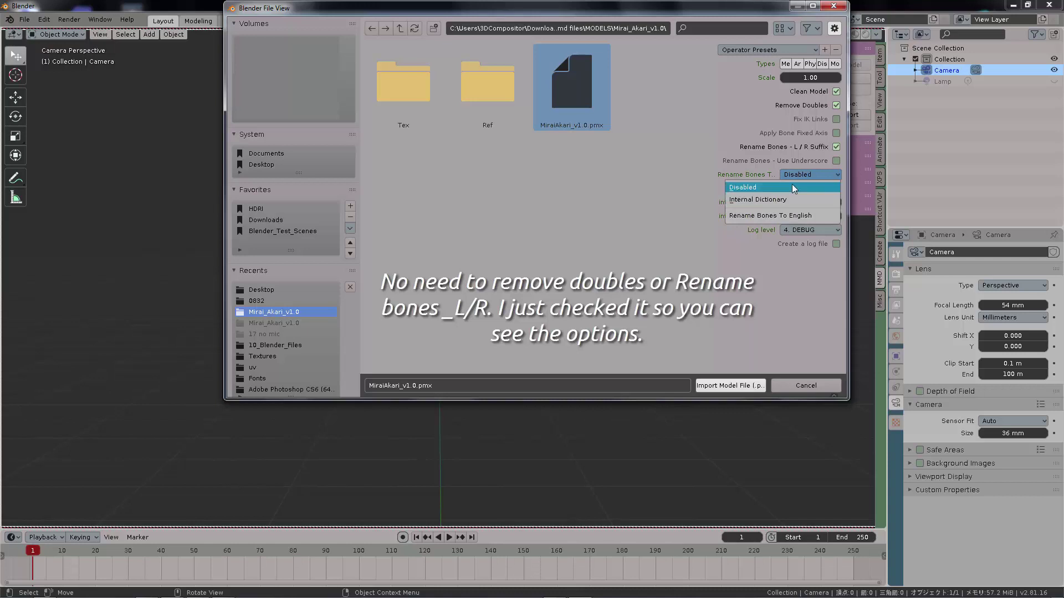
pyautogui.click(792, 186)
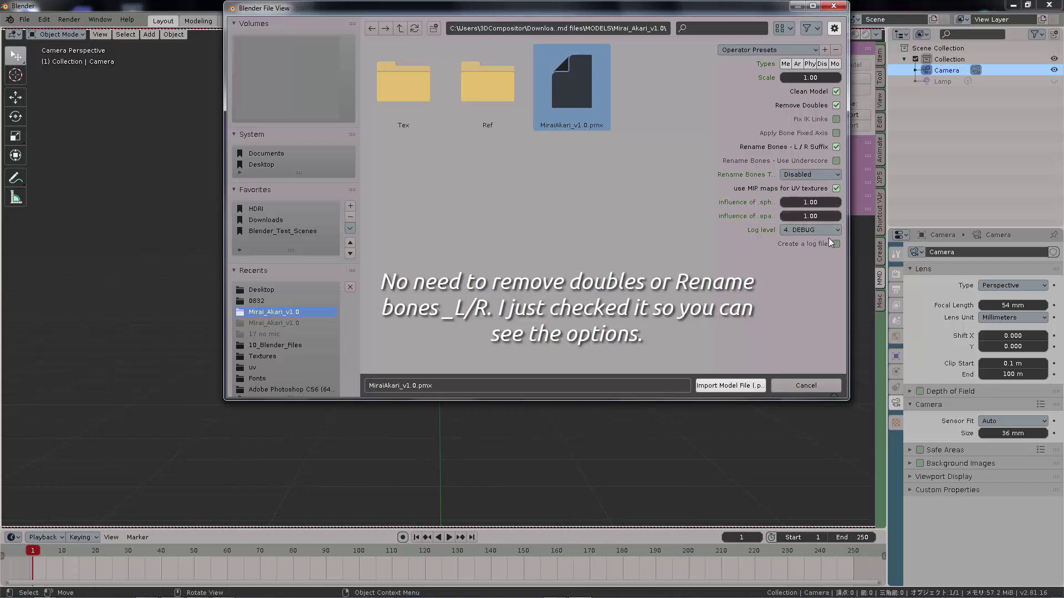
pyautogui.click(835, 160)
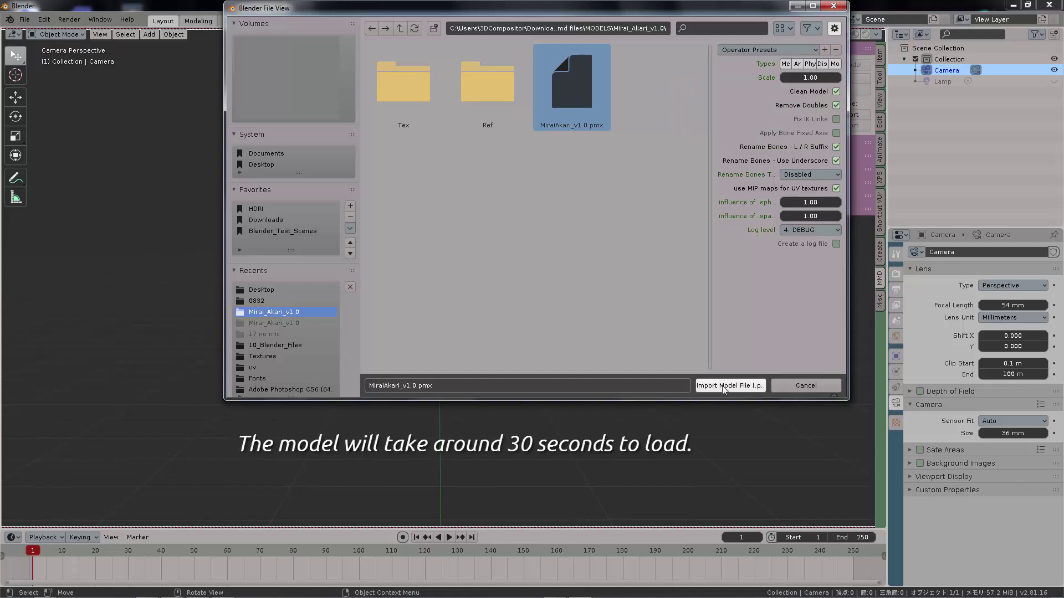
# Import the Mirai Akari model and zoom out to frame the whole body
pyautogui.click(746, 385)
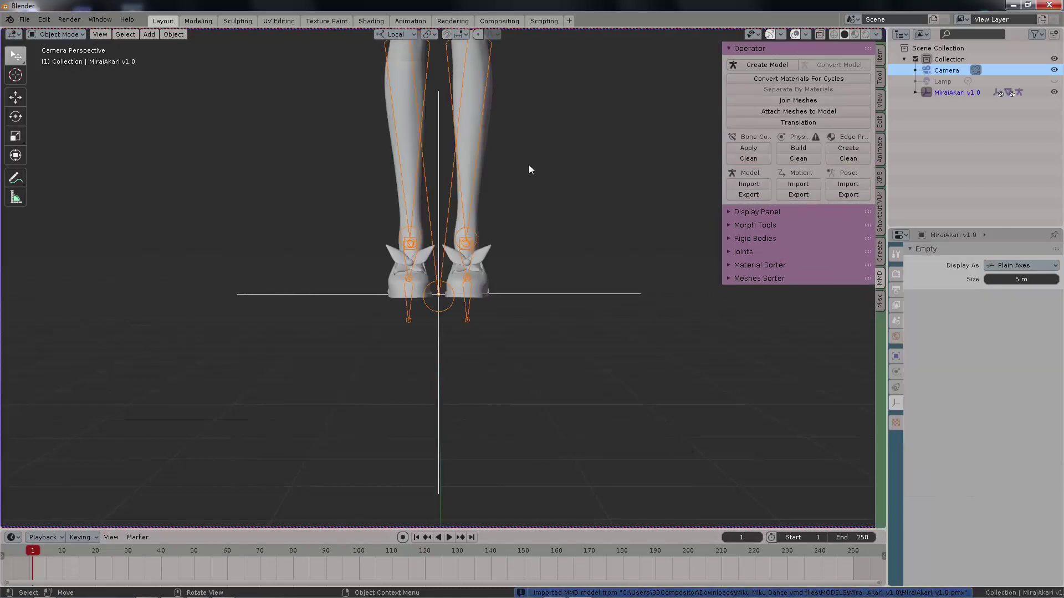
pyautogui.scroll(-3, 530, 169)
pyautogui.keyDown('shift'); pyautogui.moveTo(541, 164); pyautogui.dragTo(541, 337, button='middle'); pyautogui.keyUp('shift')
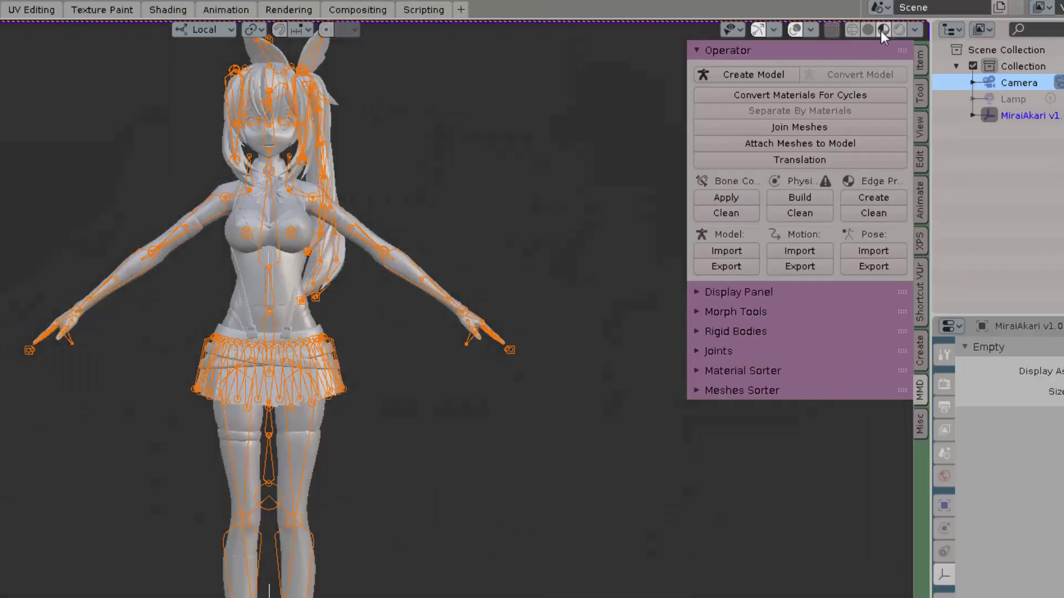
# Preview in Material Preview, convert materials for Cycles, and show the MMD Display and Shading panels
pyautogui.click(855, 35)
pyautogui.moveTo(423, 151)
pyautogui.mouseDown(button='middle')
pyautogui.moveTo(326, 151)
pyautogui.moveTo(440, 151)
pyautogui.mouseUp(button='middle')
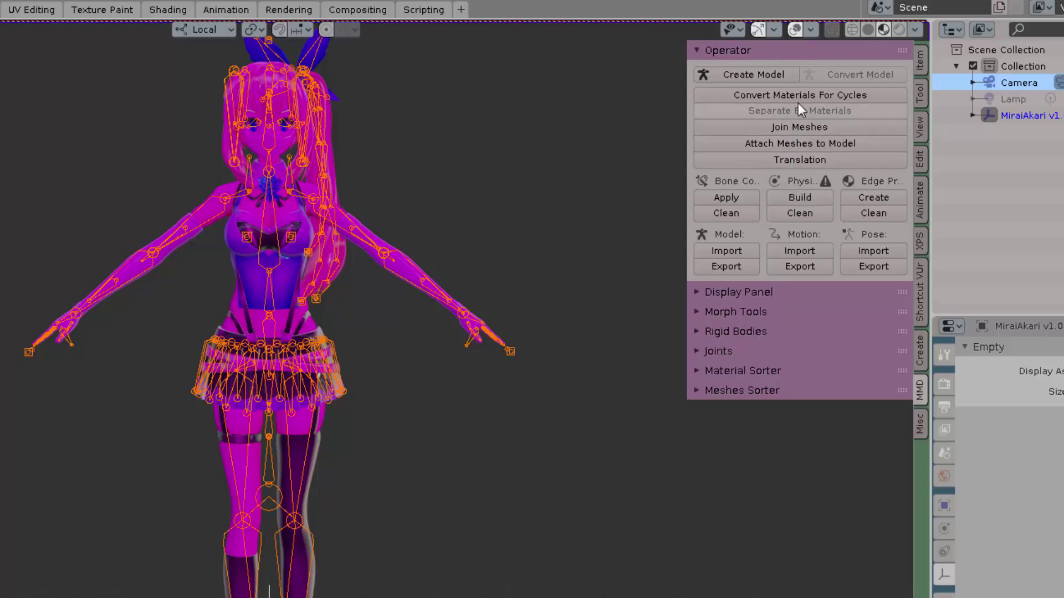
pyautogui.click(786, 97)
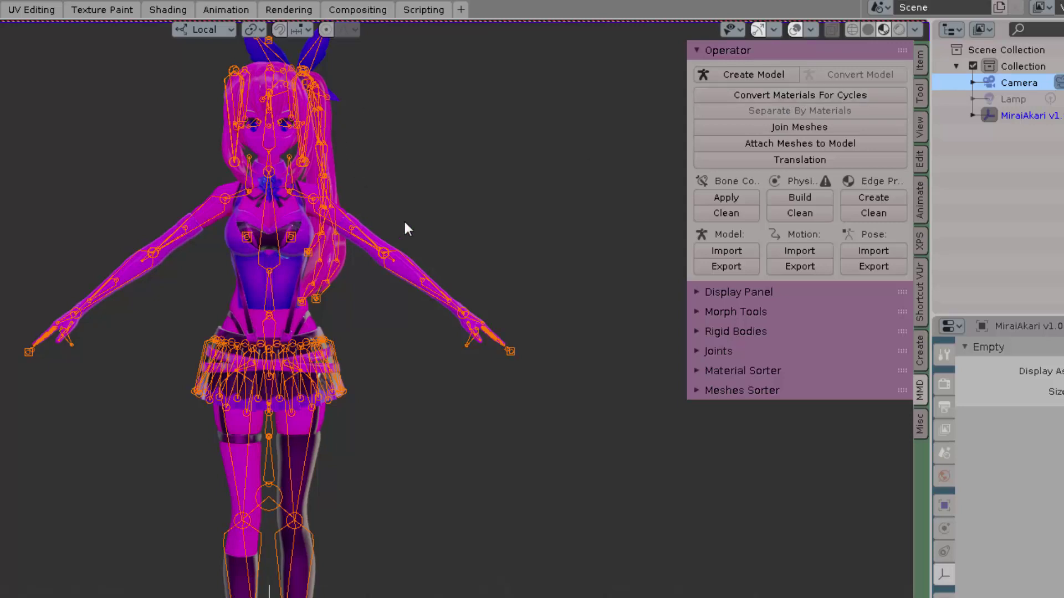
pyautogui.moveTo(505, 317); pyautogui.dragTo(424, 316, button='middle')
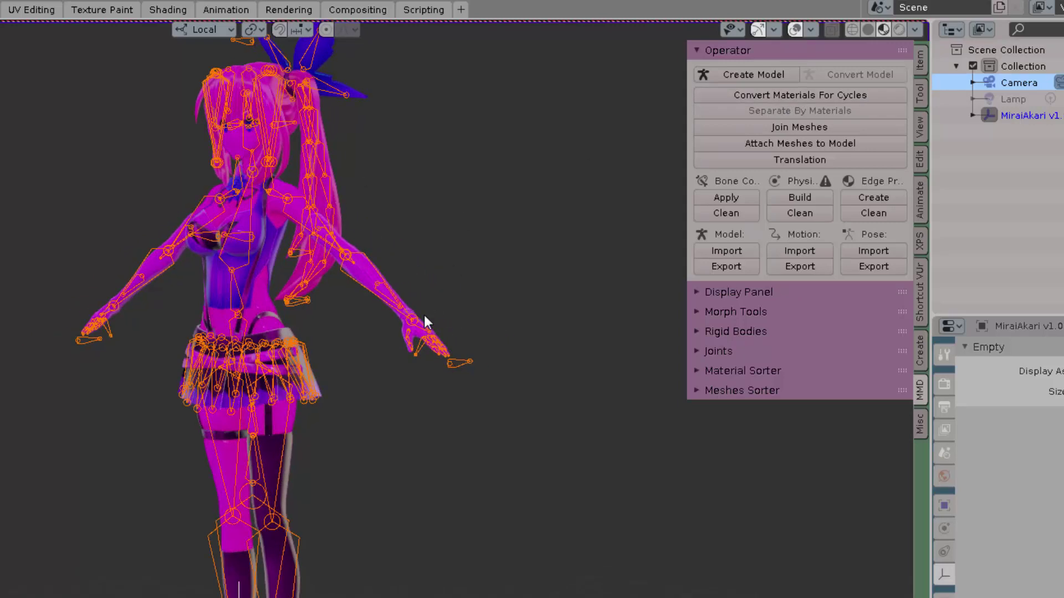
pyautogui.click(920, 425)
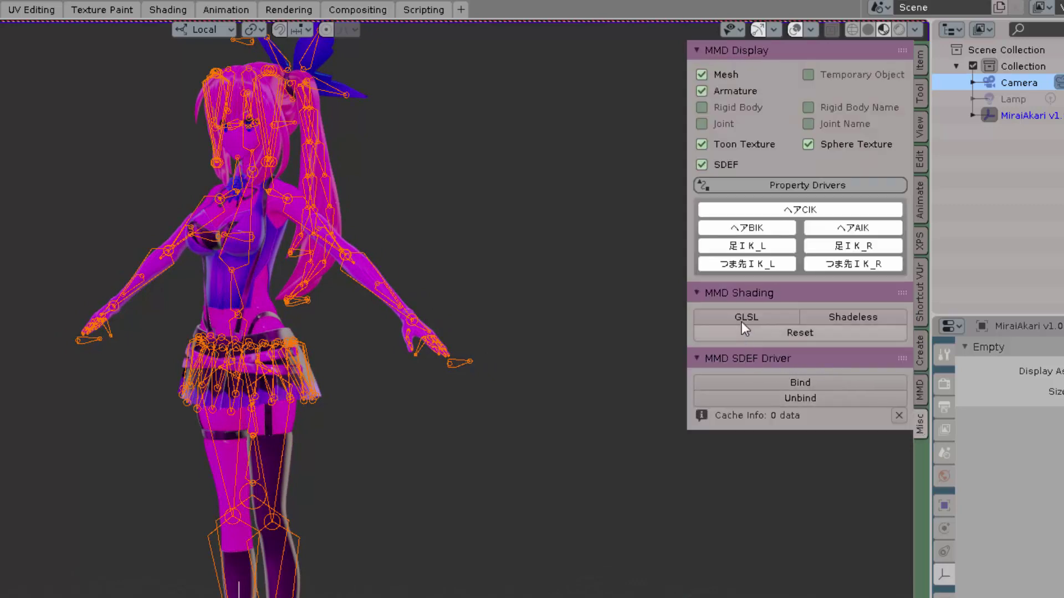
# Switch to shadeless MMD shading and uncheck Toon Texture in MMD Display
pyautogui.click(834, 319)
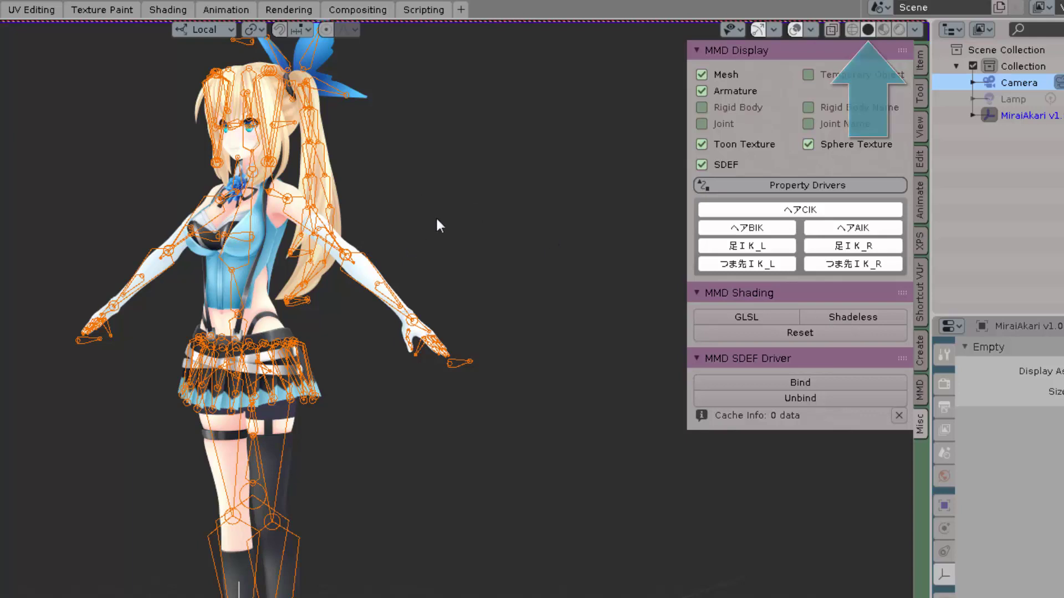
pyautogui.moveTo(441, 220)
pyautogui.mouseDown(button='middle')
pyautogui.moveTo(475, 212)
pyautogui.moveTo(427, 221)
pyautogui.mouseUp(button='middle')
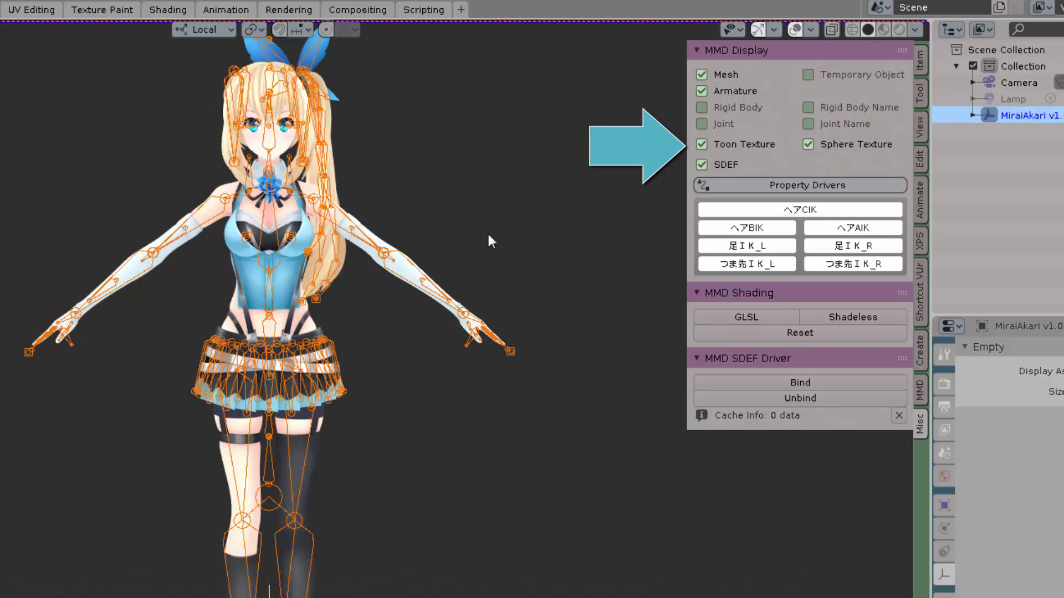
pyautogui.click(700, 143)
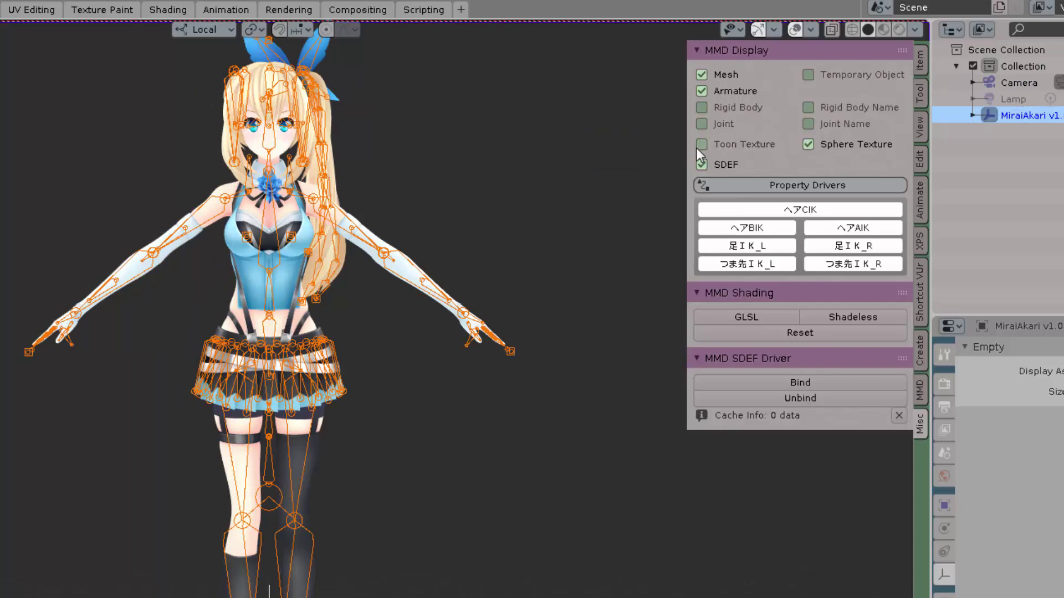
pyautogui.moveTo(508, 190); pyautogui.dragTo(637, 166, button='middle')
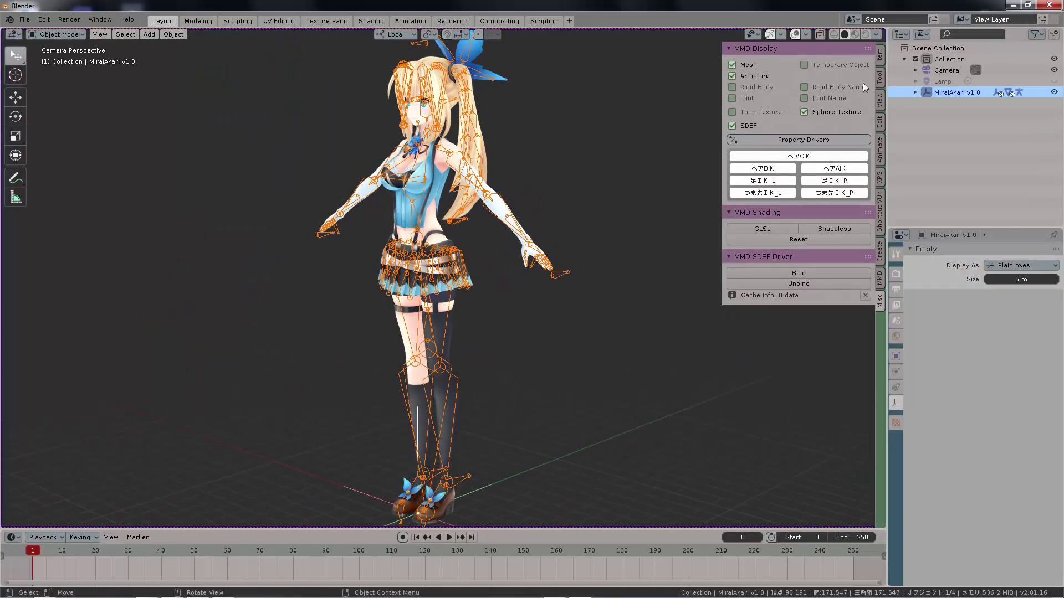
# Use Material Preview, hide the Armature in object visibility, and select the Mirai Akari mesh
pyautogui.click(855, 34)
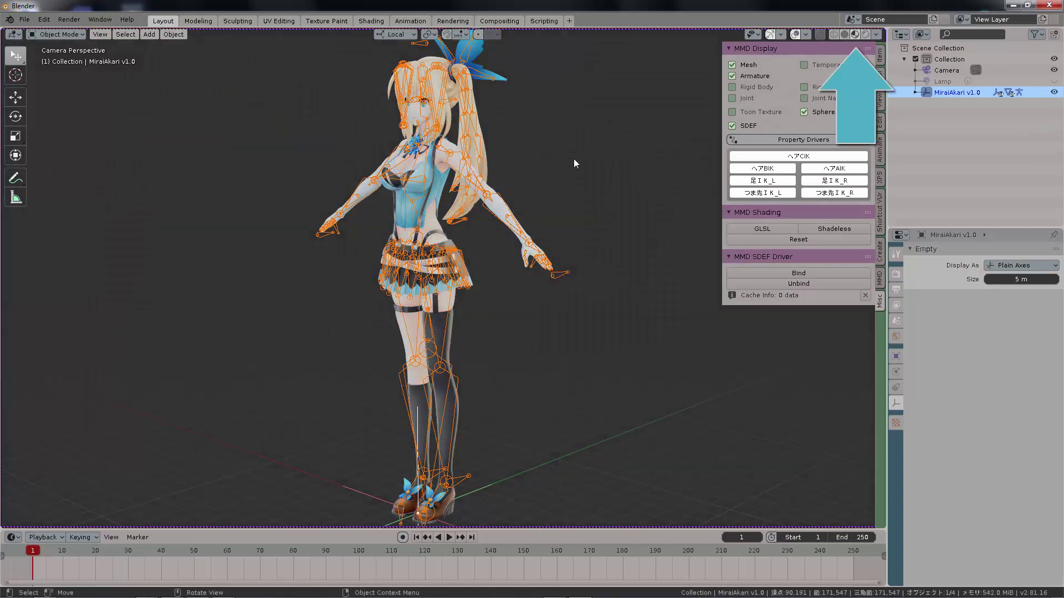
pyautogui.scroll(5, 591, 157)
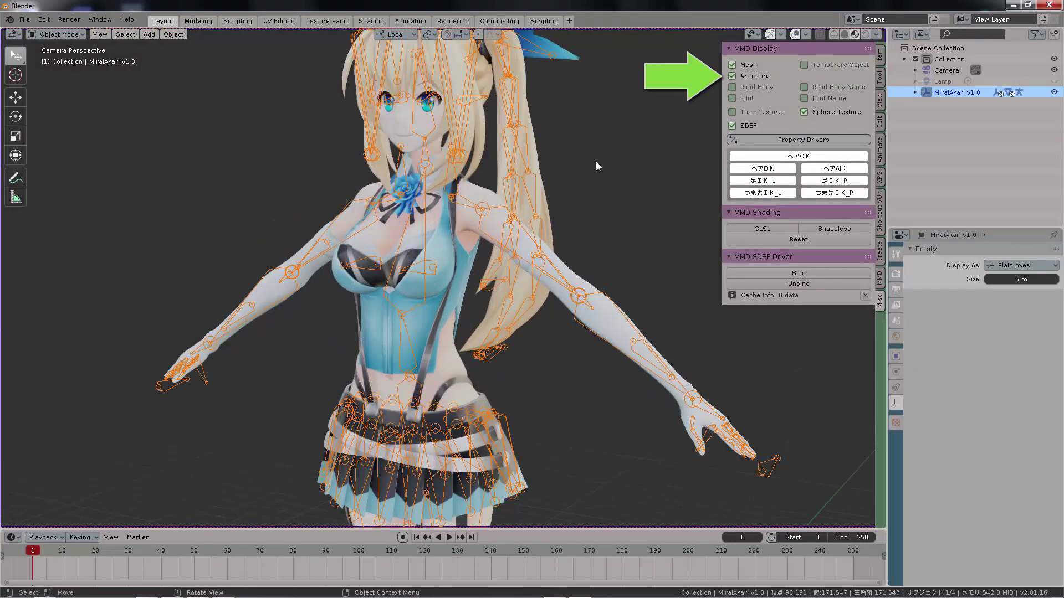
pyautogui.click(754, 34)
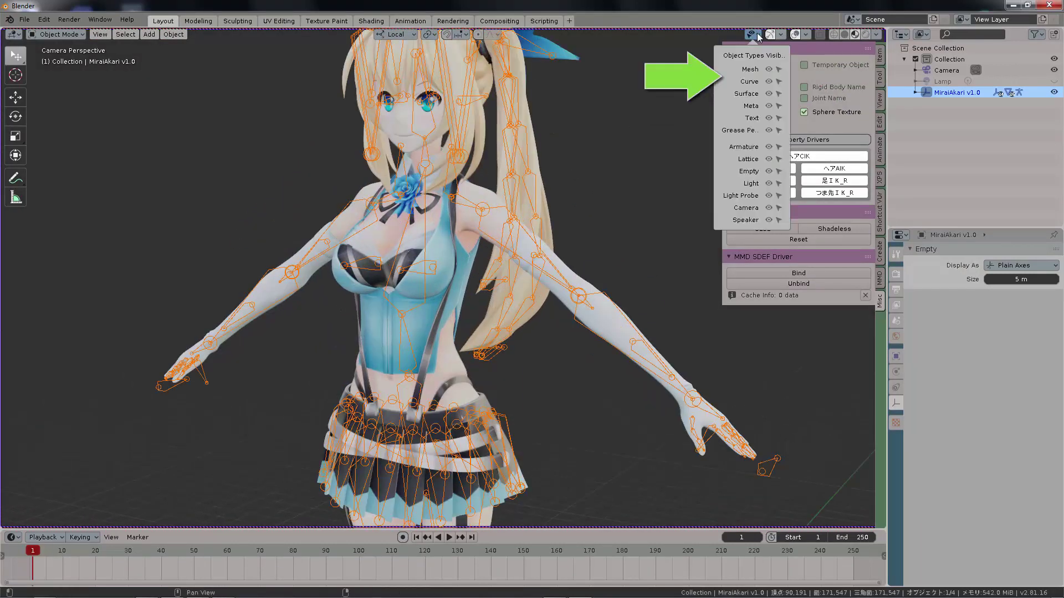
pyautogui.click(769, 148)
pyautogui.scroll(2, 590, 155)
pyautogui.scroll(2, 579, 210)
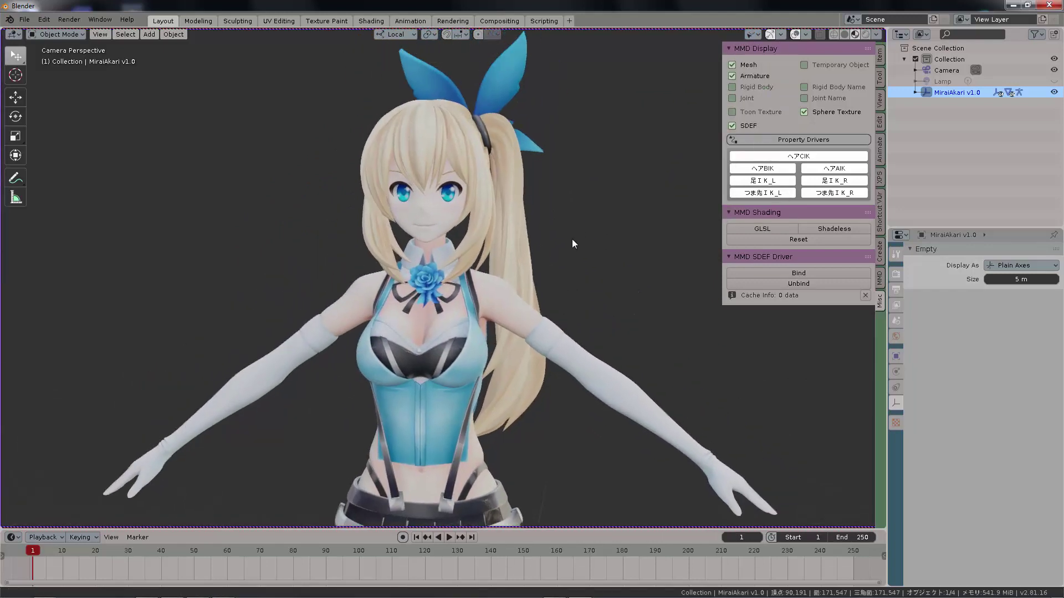
pyautogui.scroll(3, 572, 238)
pyautogui.moveTo(573, 208); pyautogui.dragTo(554, 249, button='middle')
pyautogui.click(395, 236)
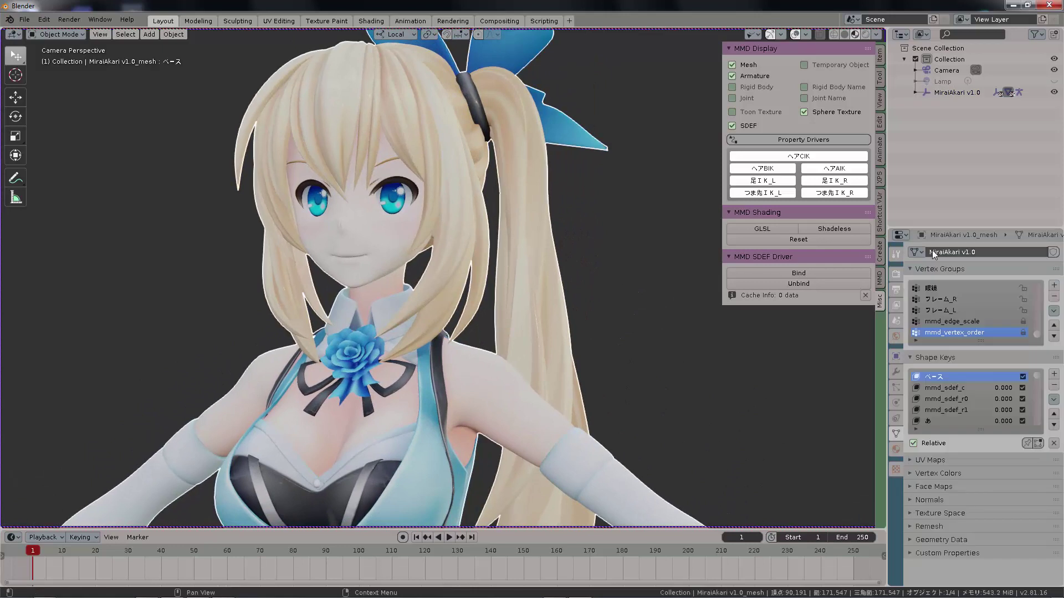
# Test the あ怒る shape key, reset it to 0, then select the あ狂った shape key
pyautogui.click(949, 391)
pyautogui.scroll(-4, 950, 394)
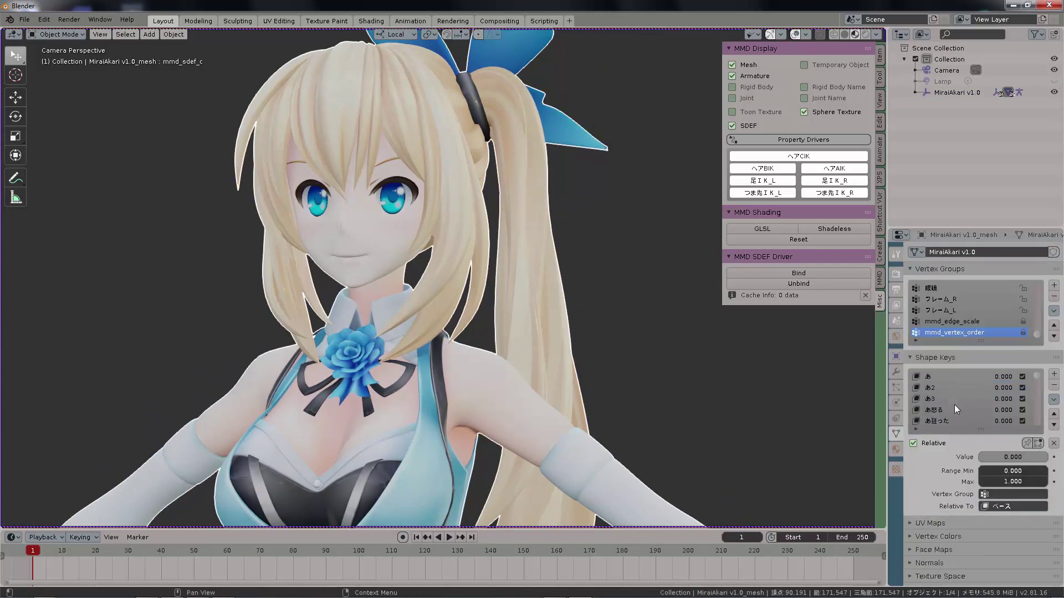
pyautogui.click(936, 398)
pyautogui.moveTo(1014, 457); pyautogui.dragTo(1047, 457)
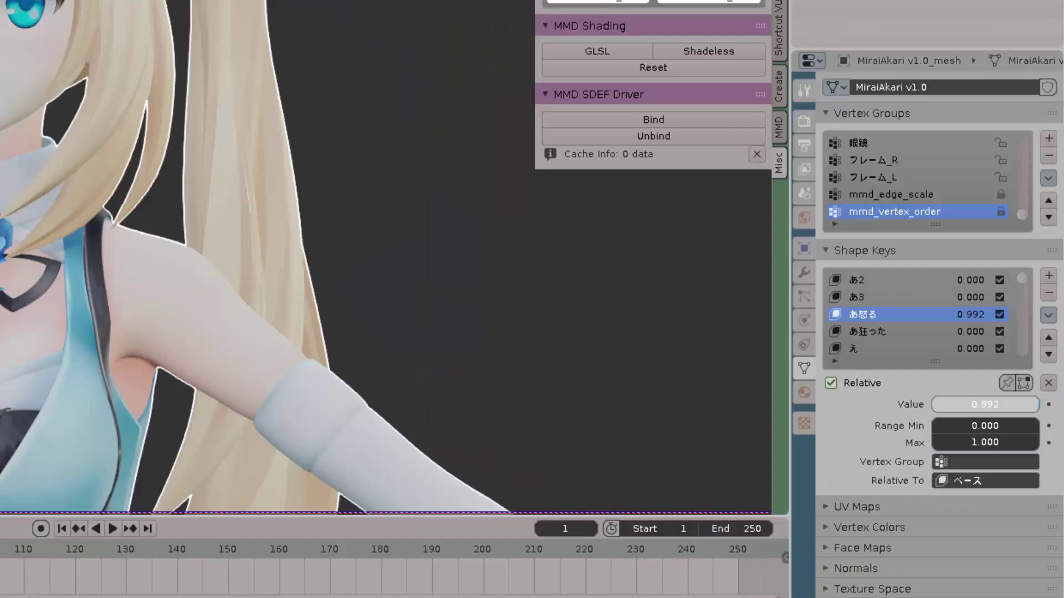
pyautogui.moveTo(1039, 404); pyautogui.dragTo(937, 404)
pyautogui.click(872, 334)
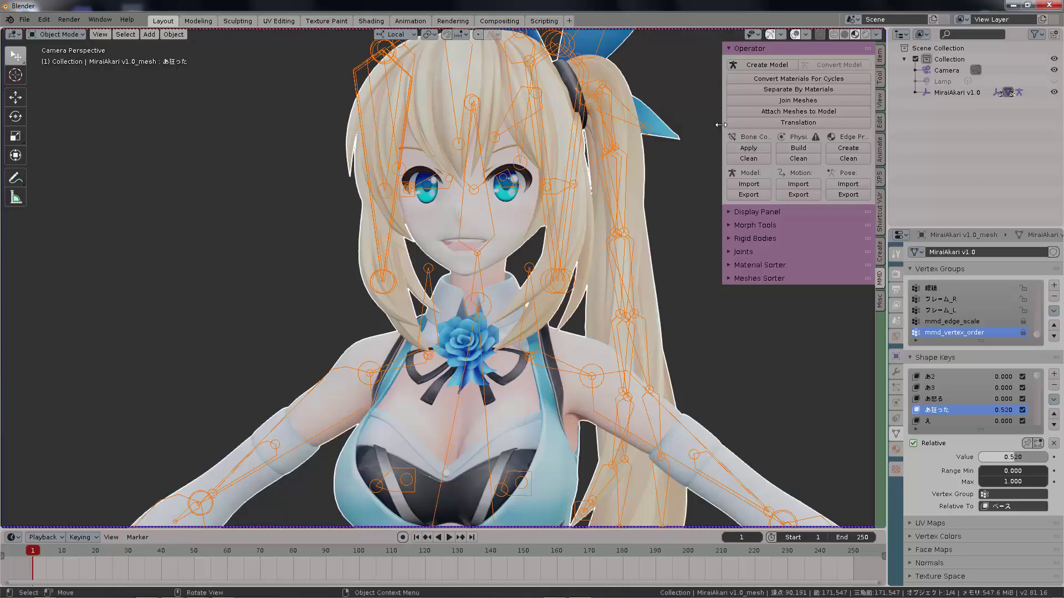
# Widen the MMD sidebar, apply Bone Constraints, and run Physics Build
pyautogui.moveTo(719, 125); pyautogui.dragTo(634, 125)
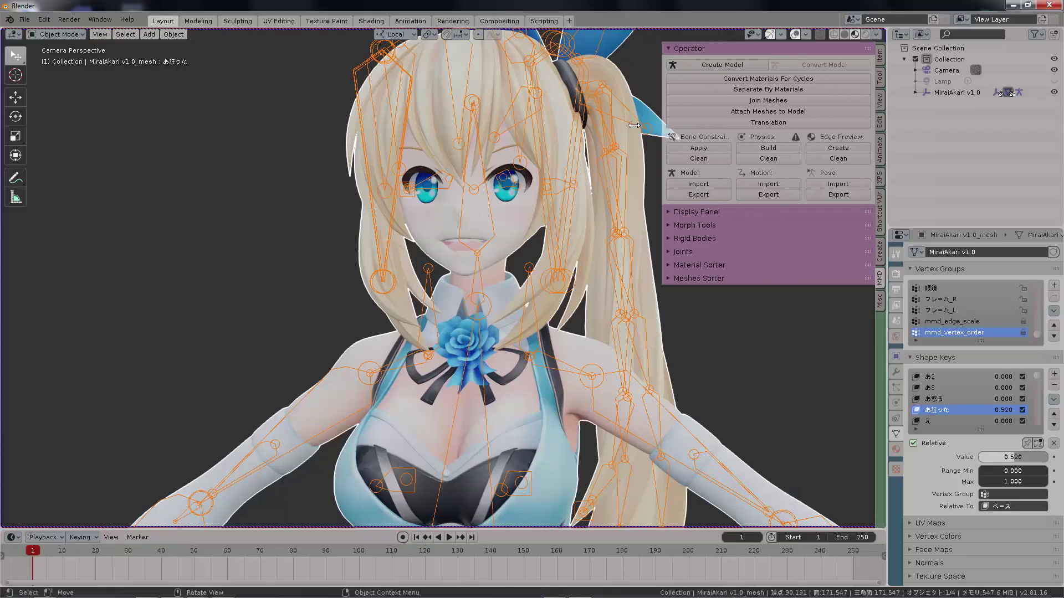
pyautogui.moveTo(538, 187); pyautogui.dragTo(508, 185, button='middle')
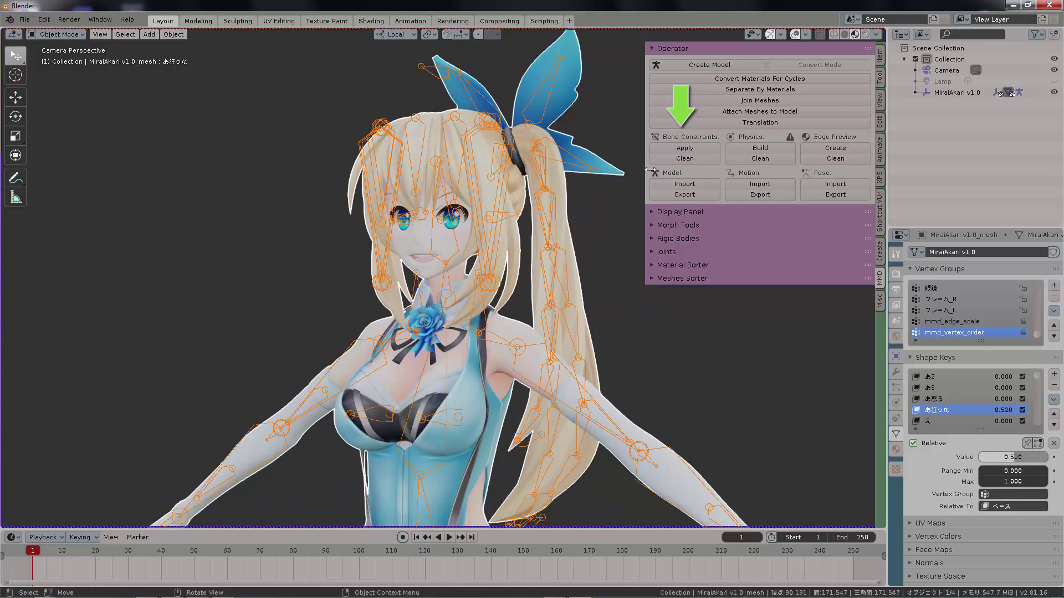
pyautogui.click(700, 148)
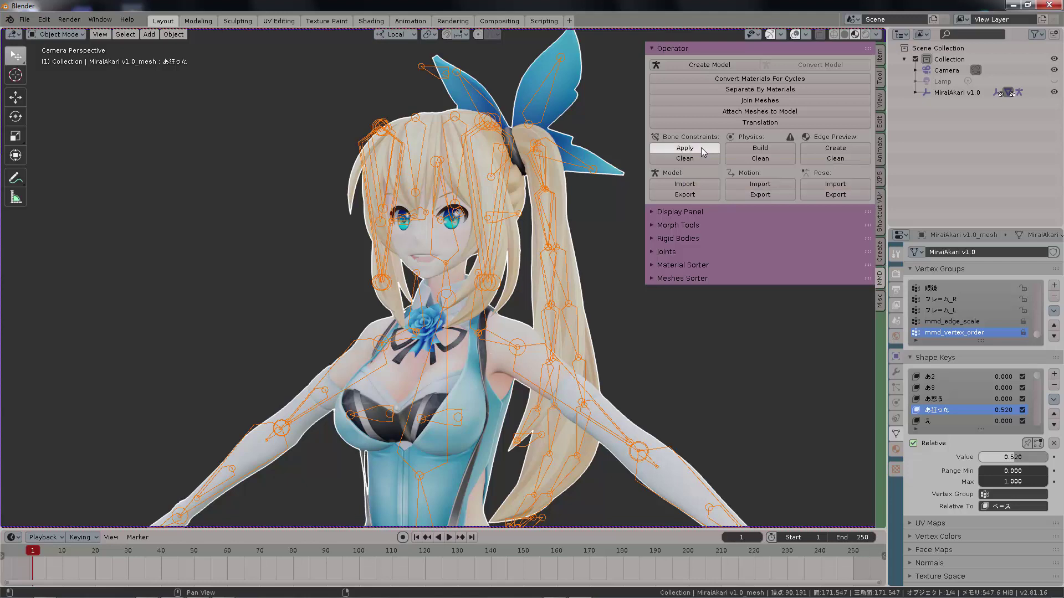
pyautogui.click(758, 149)
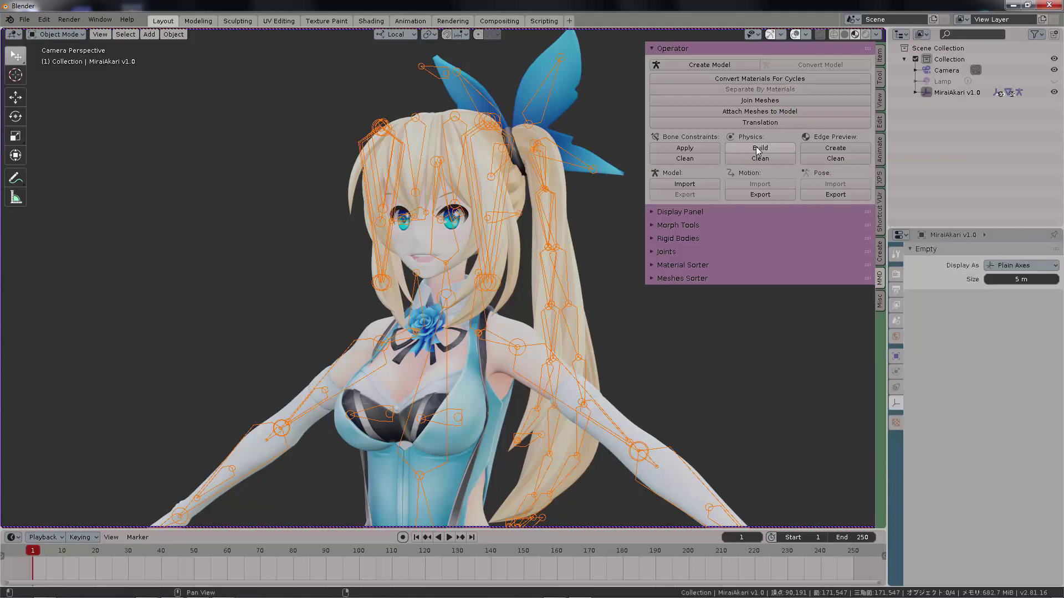
# Create the toon edge preview (79 edges) and zoom in to inspect the outlines
pyautogui.click(835, 148)
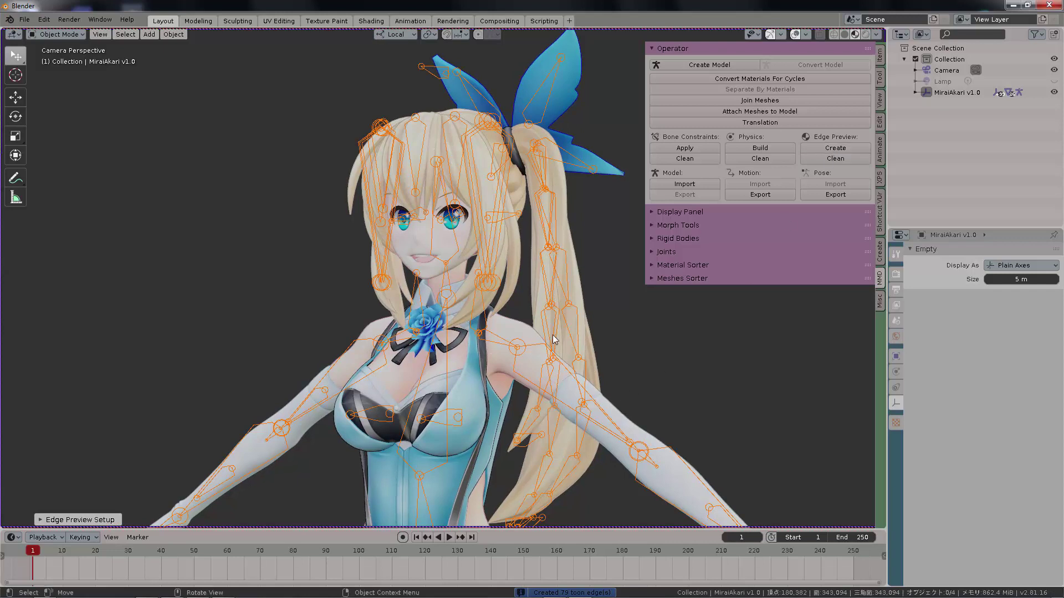
pyautogui.scroll(5, 555, 337)
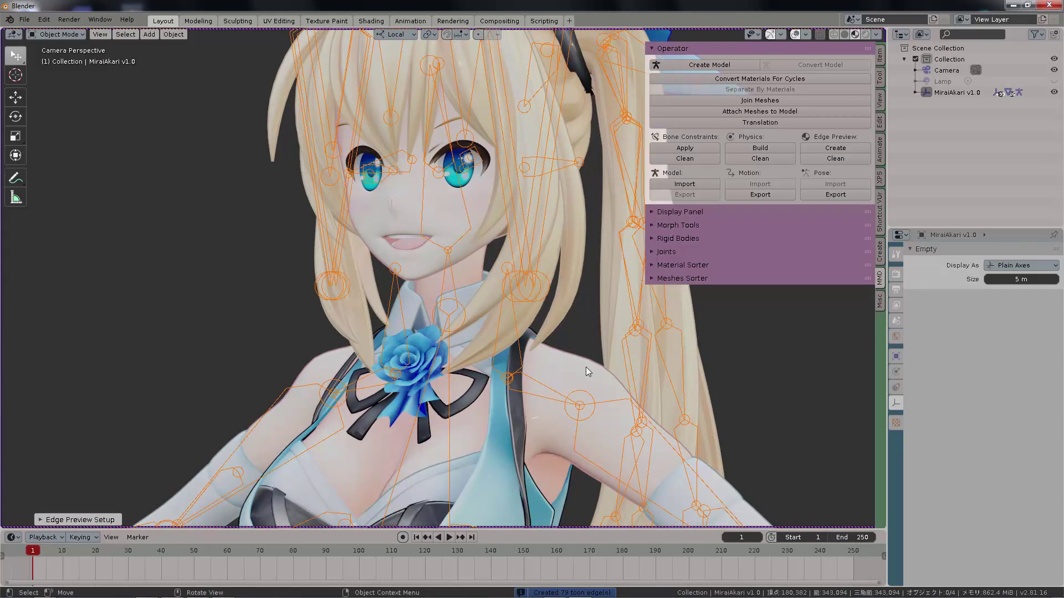
pyautogui.scroll(-3, 564, 248)
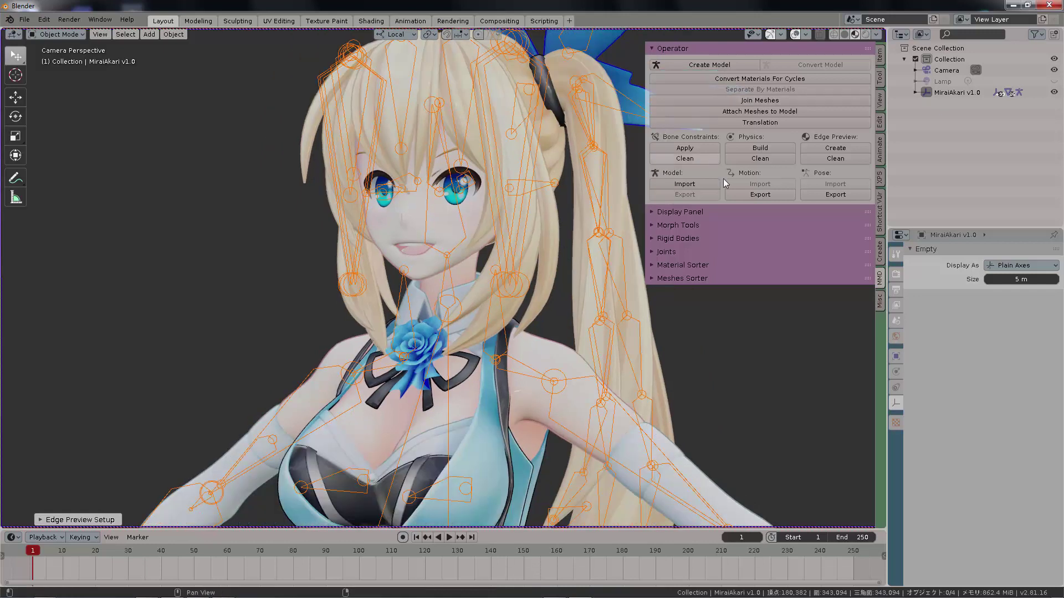
# Brighten the world colour and use the Scene World for viewport lighting
pyautogui.click(896, 336)
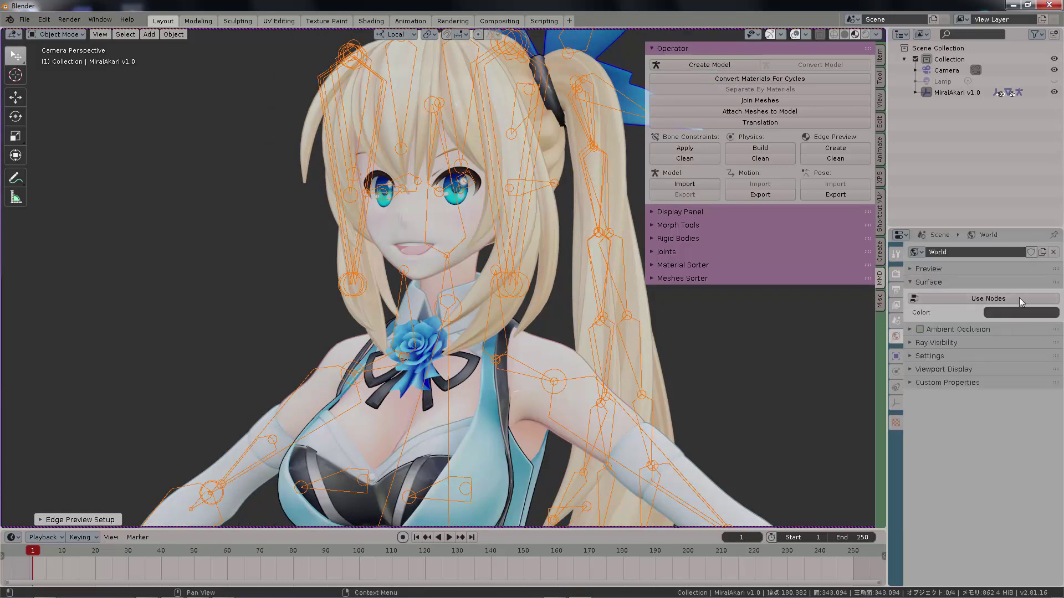
pyautogui.click(1022, 314)
pyautogui.moveTo(1051, 203); pyautogui.dragTo(1048, 185)
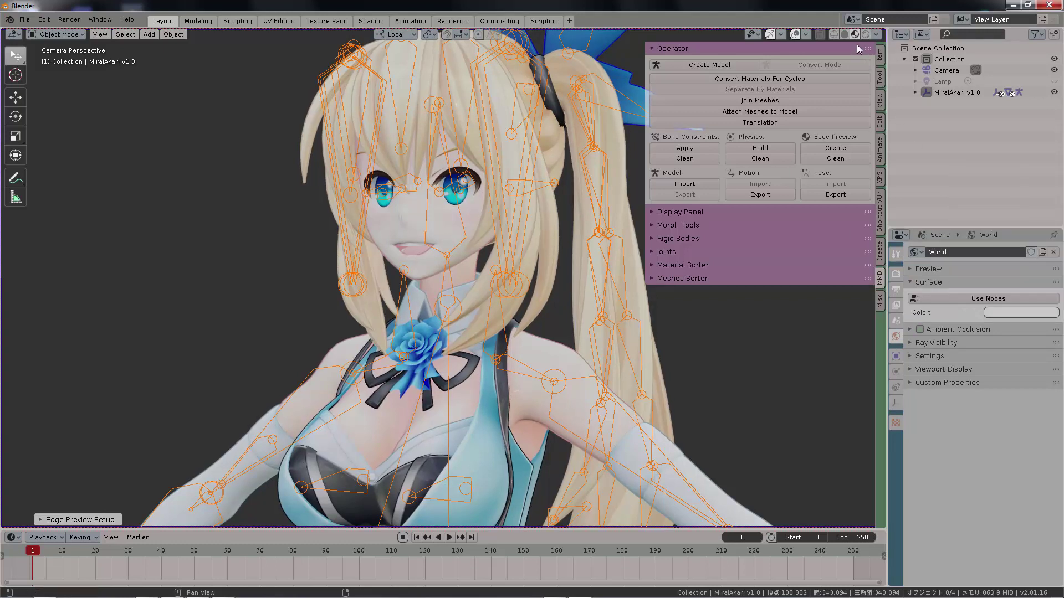
pyautogui.click(876, 34)
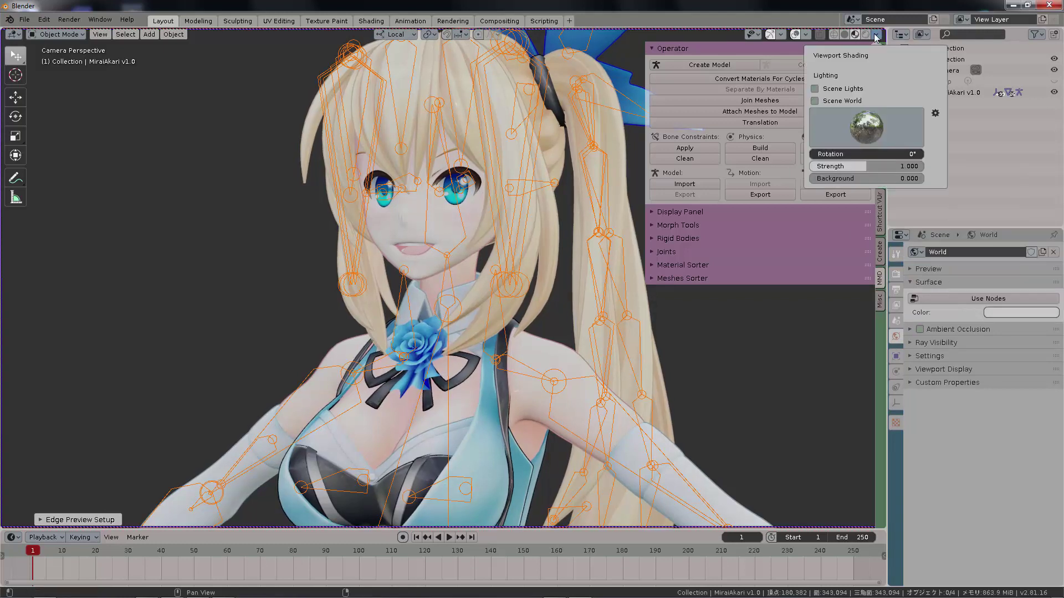
pyautogui.click(819, 99)
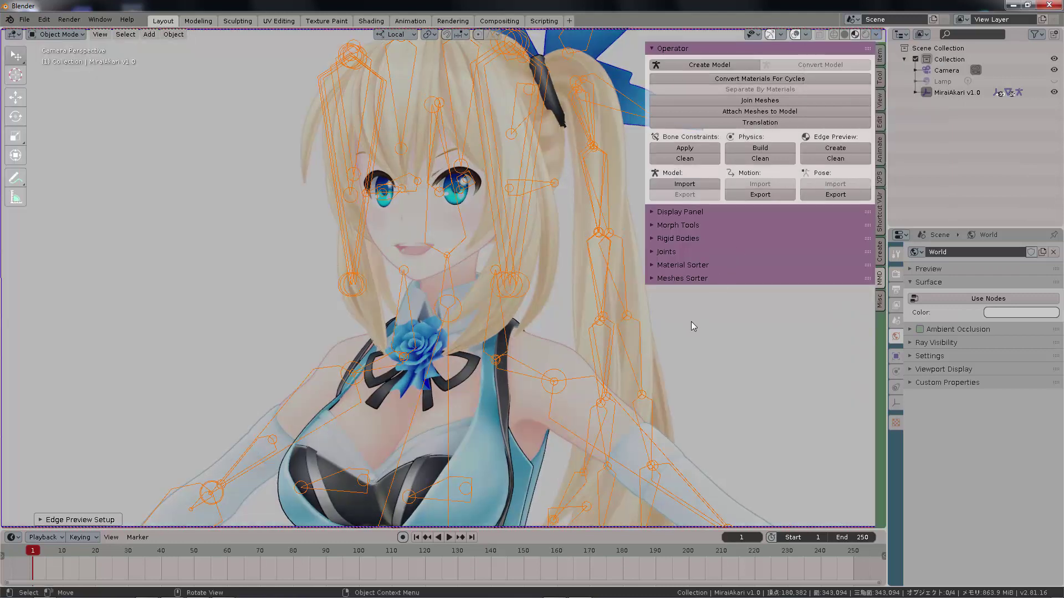
# Hide the armature and sidebar, select the mesh, and show its mmd_edge_preview modifier
pyautogui.click(755, 34)
pyautogui.click(770, 146)
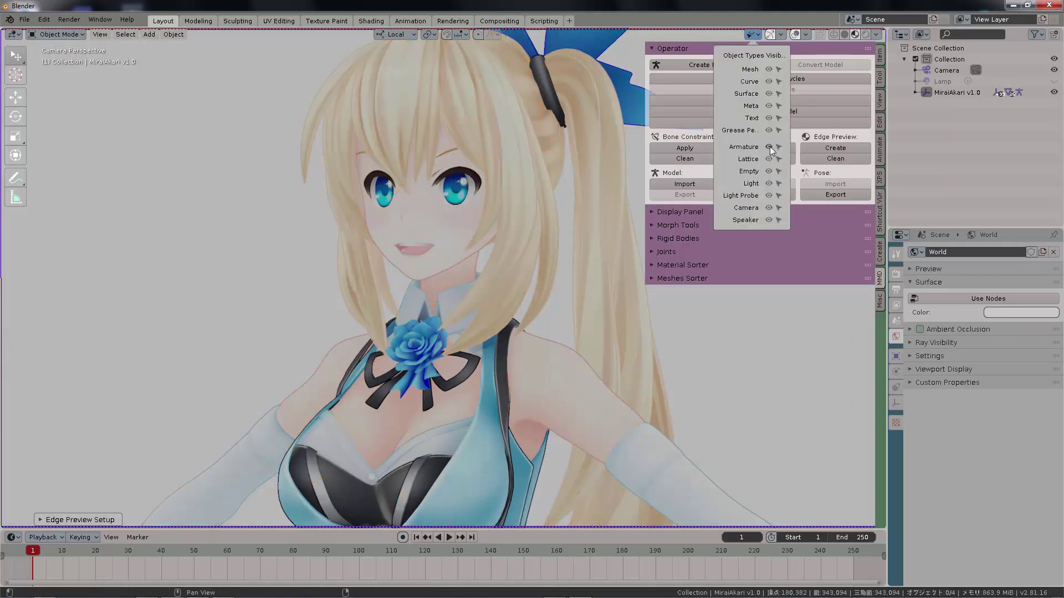
pyautogui.press('n')
pyautogui.moveTo(632, 285); pyautogui.dragTo(435, 264, button='middle')
pyautogui.scroll(2, 410, 360)
pyautogui.scroll(-3, 453, 352)
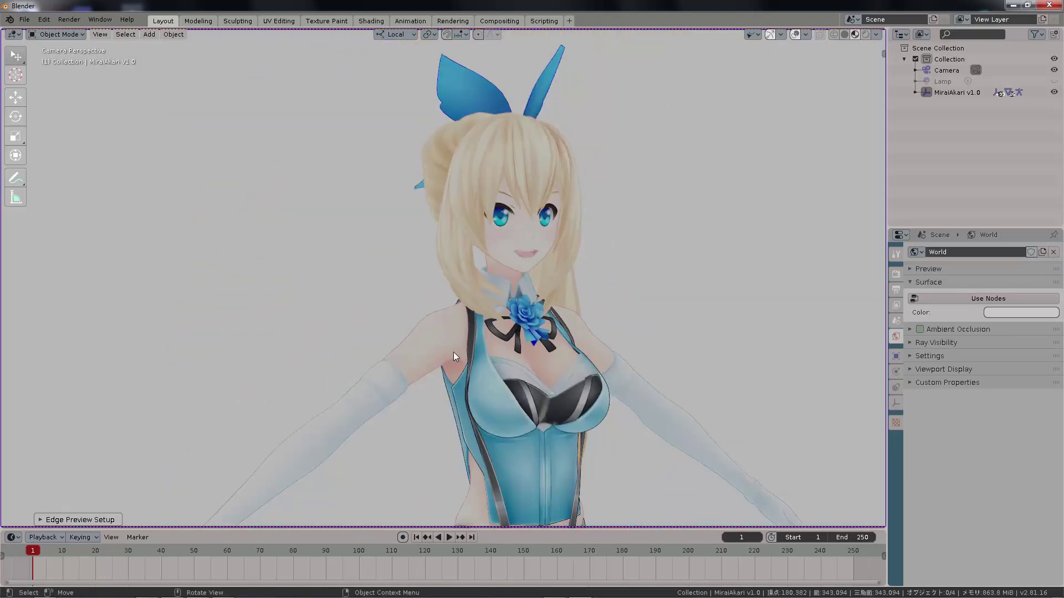
pyautogui.click(453, 351)
pyautogui.click(896, 371)
# Widen the properties area and thicken the toon outline in the edge preview modifier
pyautogui.moveTo(887, 262); pyautogui.dragTo(779, 264)
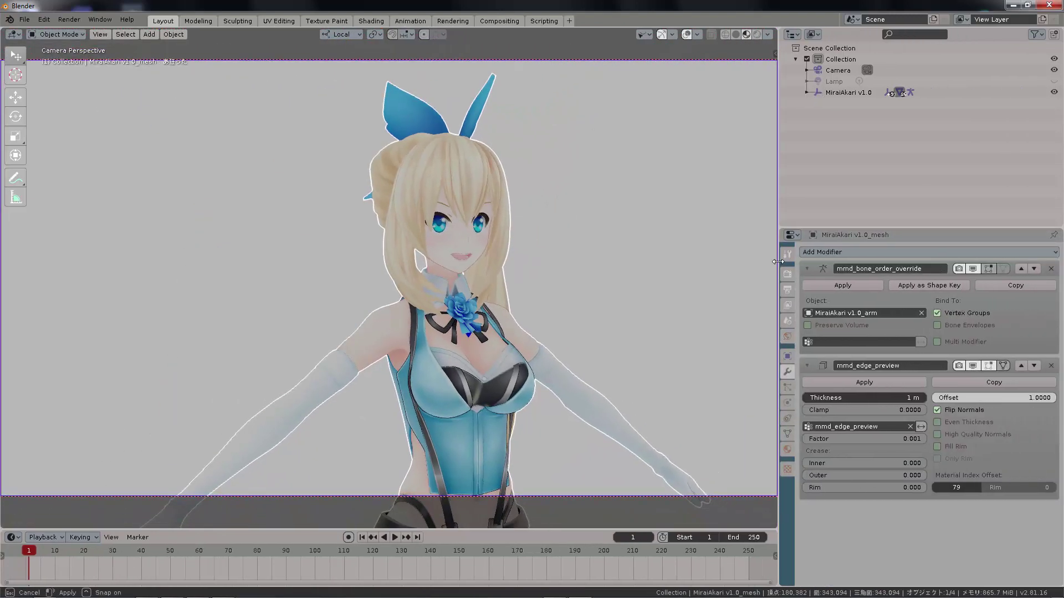
pyautogui.click(637, 265)
pyautogui.scroll(-4, 558, 324)
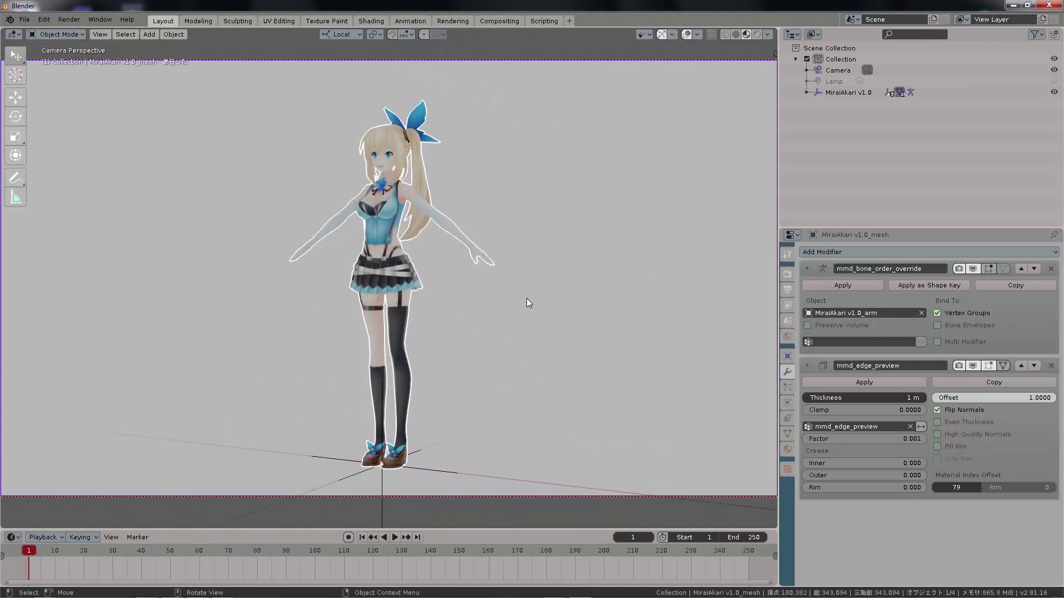
pyautogui.moveTo(526, 298); pyautogui.dragTo(527, 300, button='middle')
pyautogui.scroll(7, 527, 357)
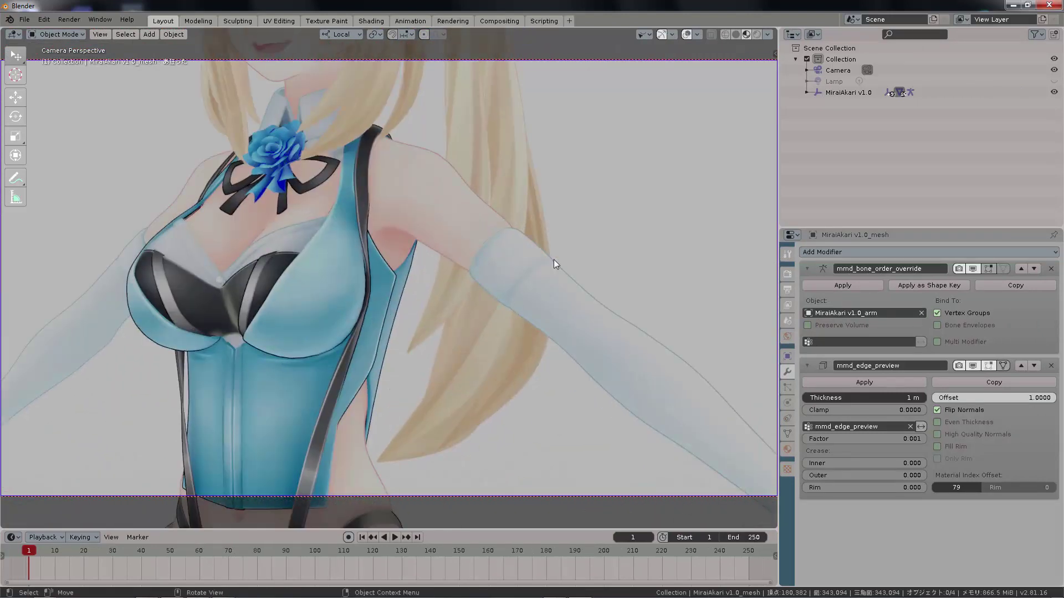
pyautogui.scroll(-2, 435, 315)
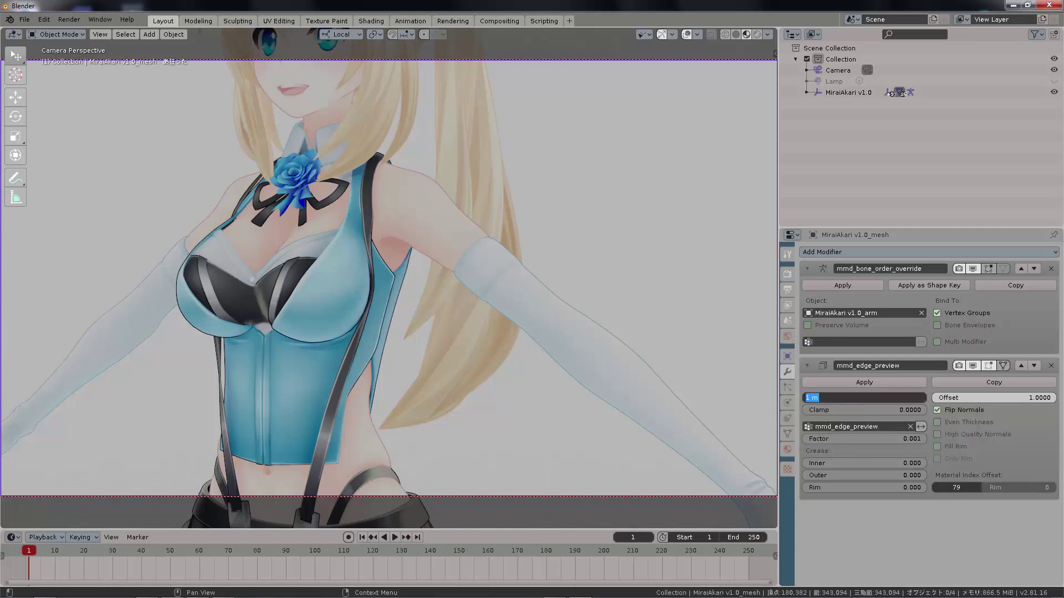
pyautogui.moveTo(869, 397); pyautogui.dragTo(895, 398)
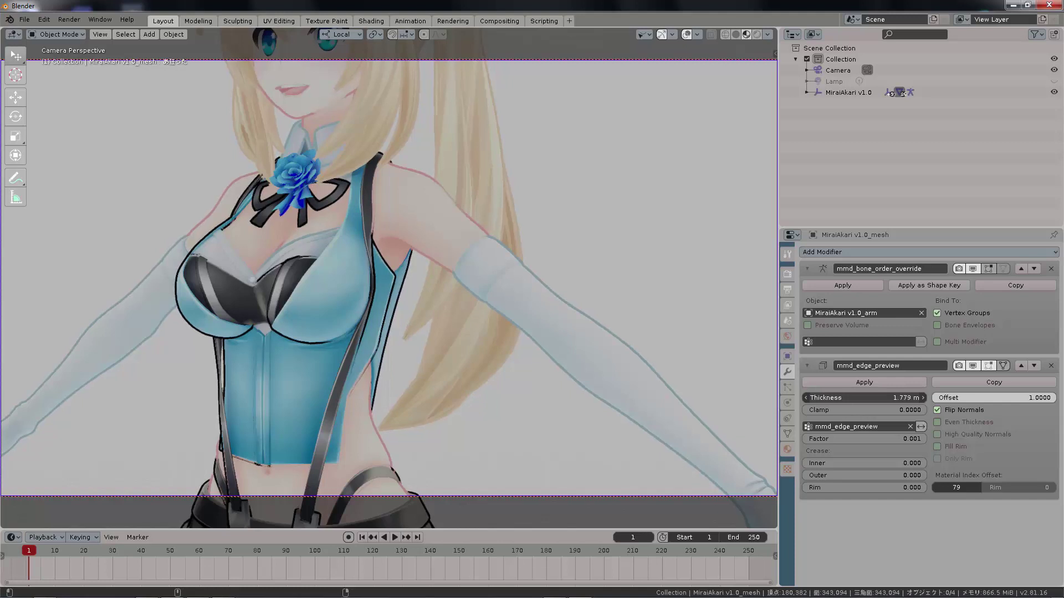
# Orbit to a frontal full-body view and scrub the timeline to check for animation
pyautogui.scroll(-3, 450, 280)
pyautogui.scroll(-2, 450, 280)
pyautogui.moveTo(451, 280); pyautogui.dragTo(563, 302, button='middle')
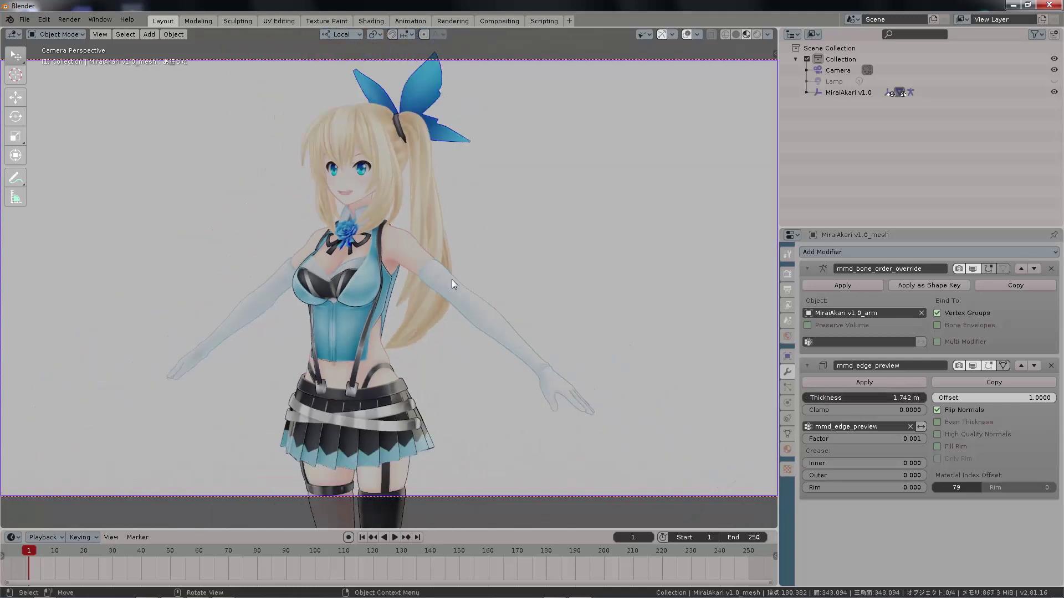
pyautogui.scroll(3, 498, 277)
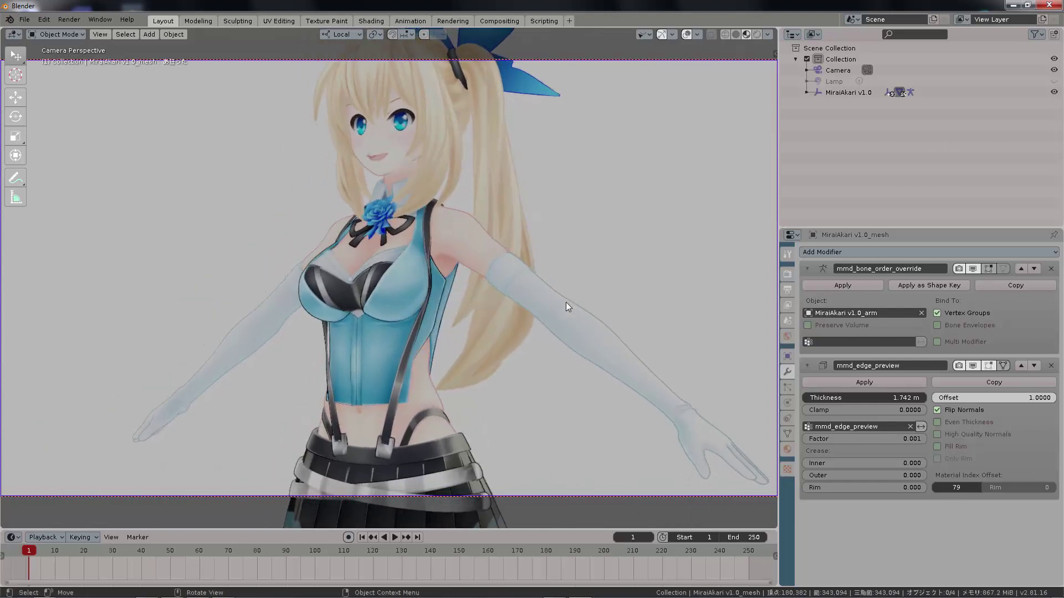
pyautogui.scroll(-5, 563, 332)
pyautogui.moveTo(544, 263); pyautogui.dragTo(569, 291, button='middle')
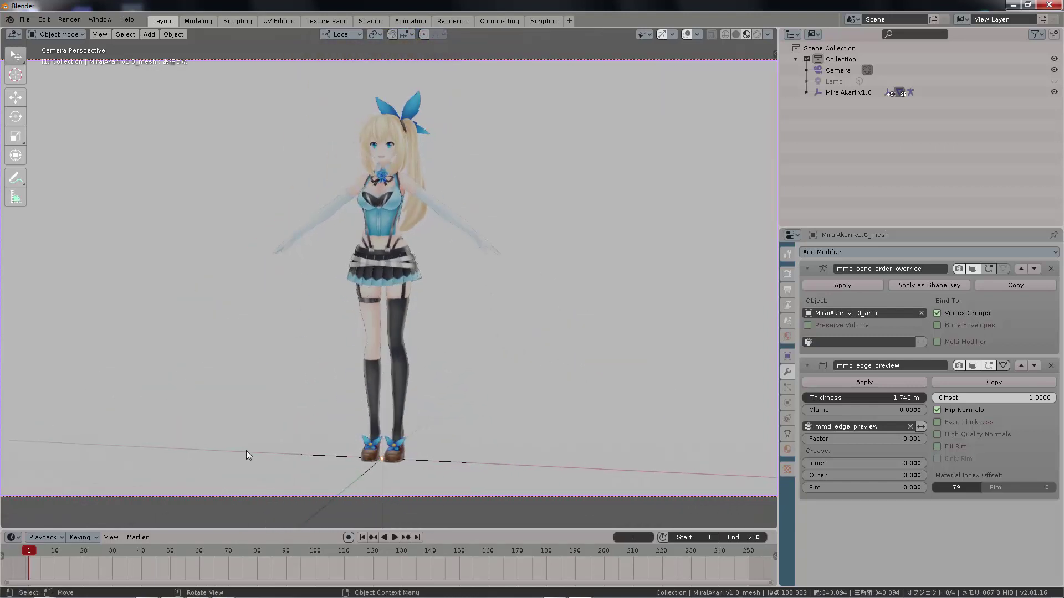
pyautogui.moveTo(84, 551); pyautogui.dragTo(31, 549)
# Show the MMD sidebar, select the Mirai Akari model, and start Motion Import
pyautogui.click(25, 23)
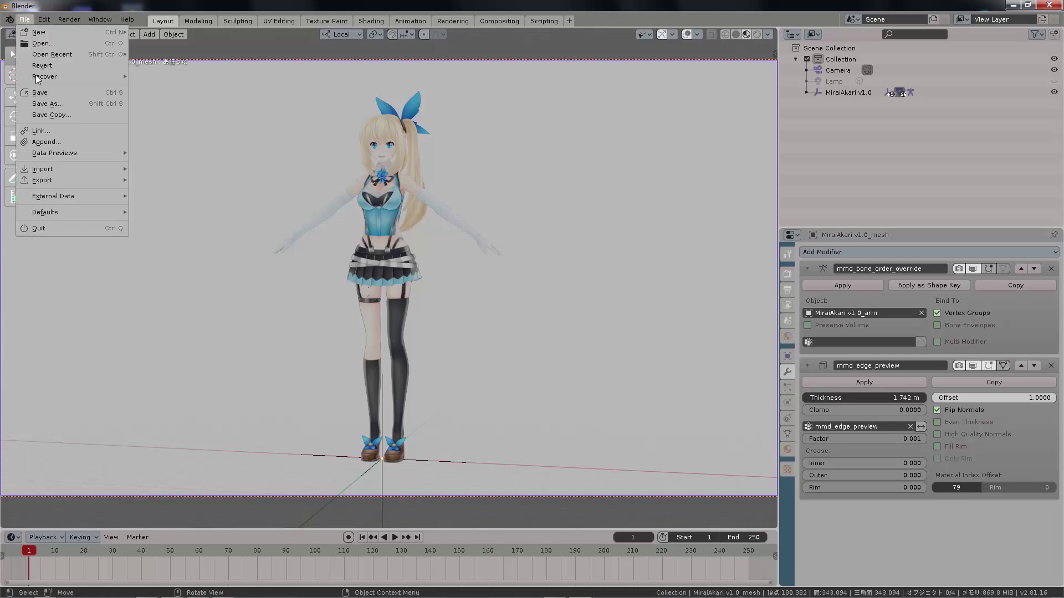
pyautogui.press('n')
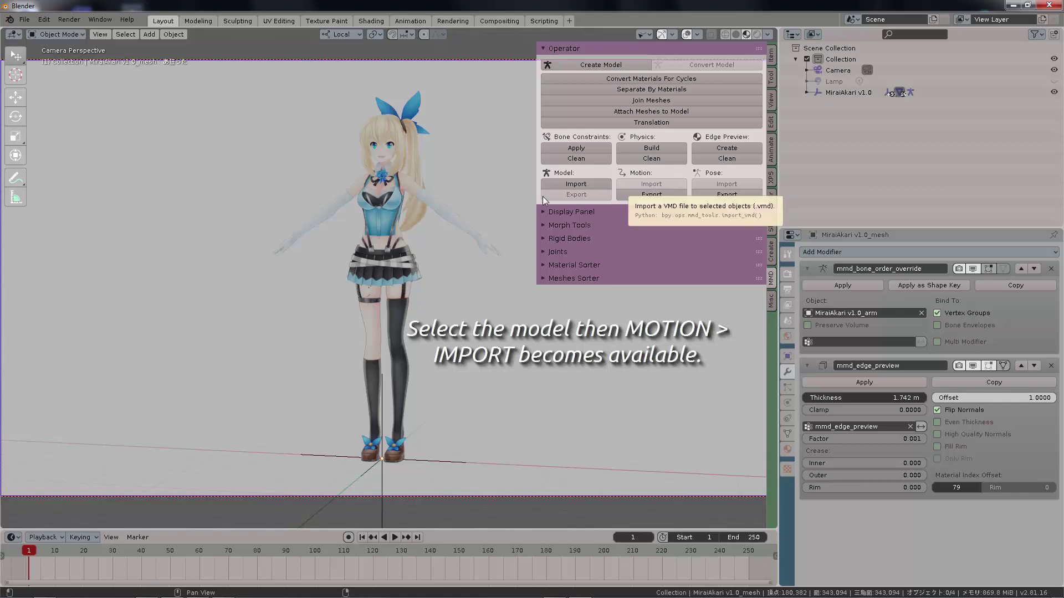
pyautogui.click(447, 204)
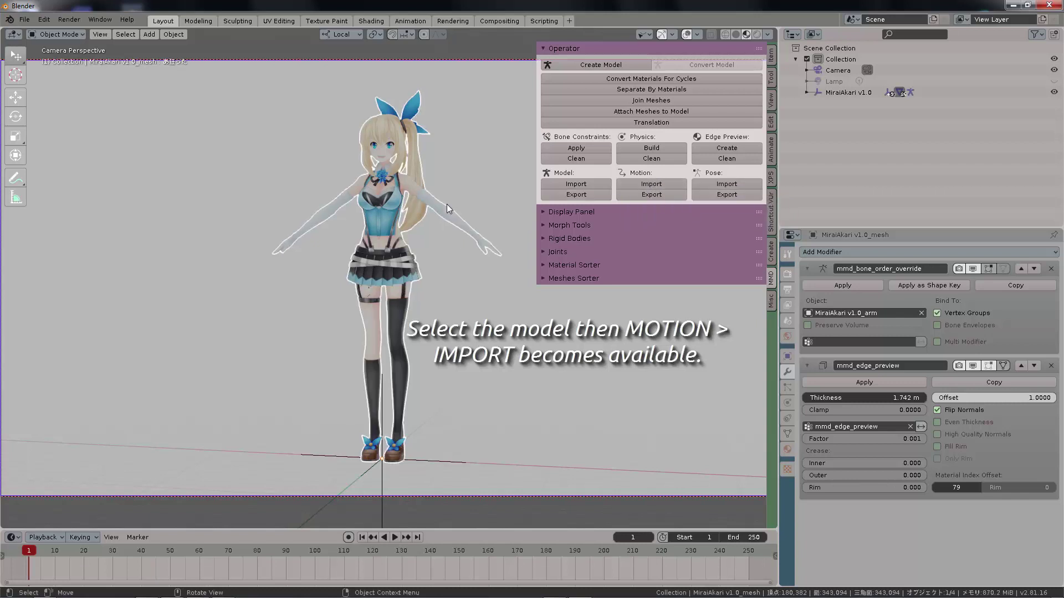
pyautogui.click(655, 185)
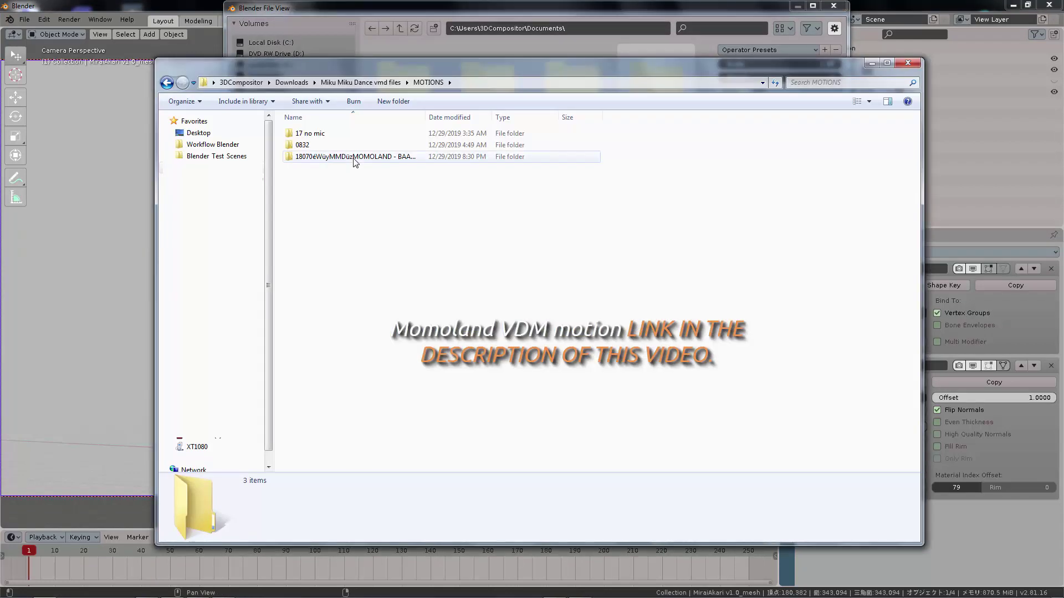
# Open the MOMOLAND BAAM motion folder and preview the reference dance video
pyautogui.doubleClick(354, 157)
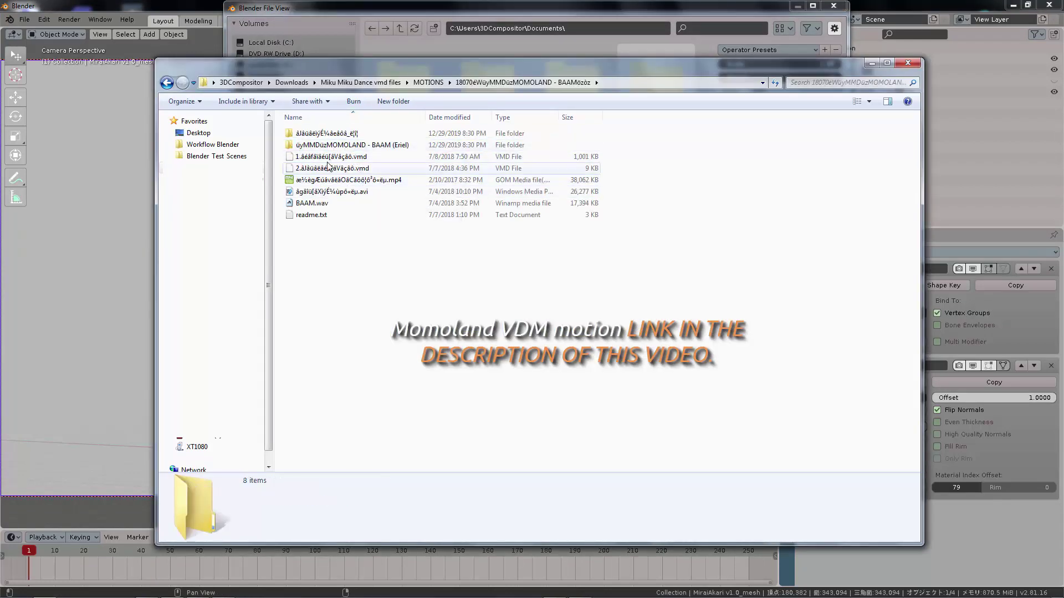
pyautogui.click(372, 181)
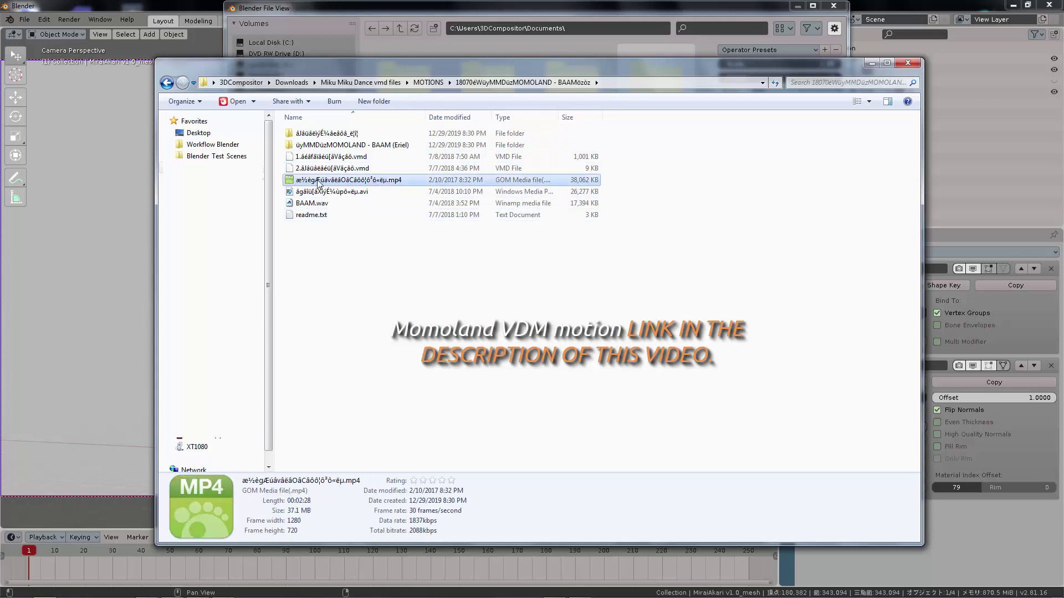
pyautogui.doubleClick(331, 191)
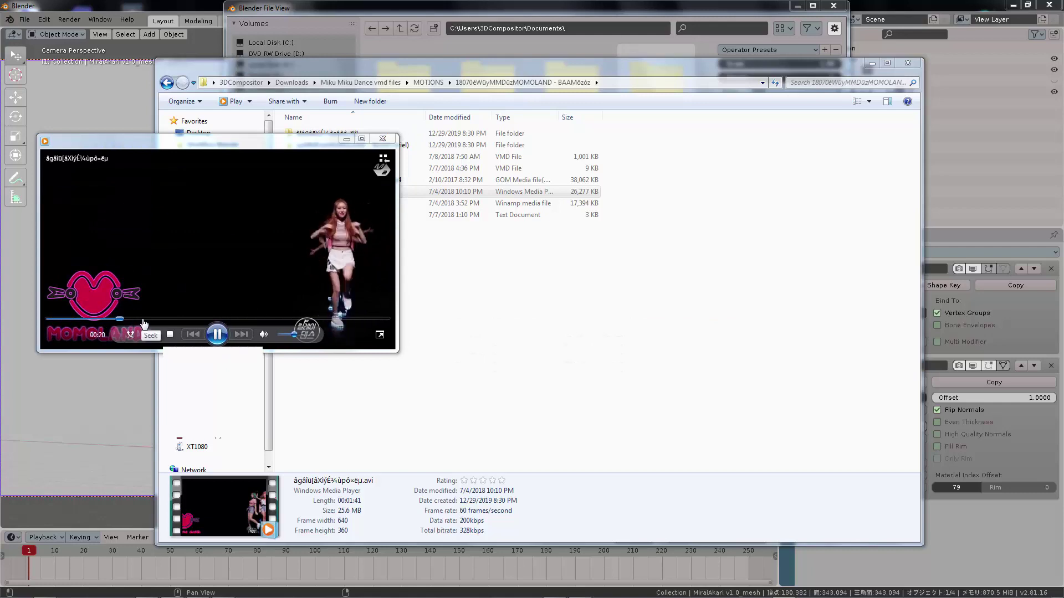
pyautogui.click(153, 320)
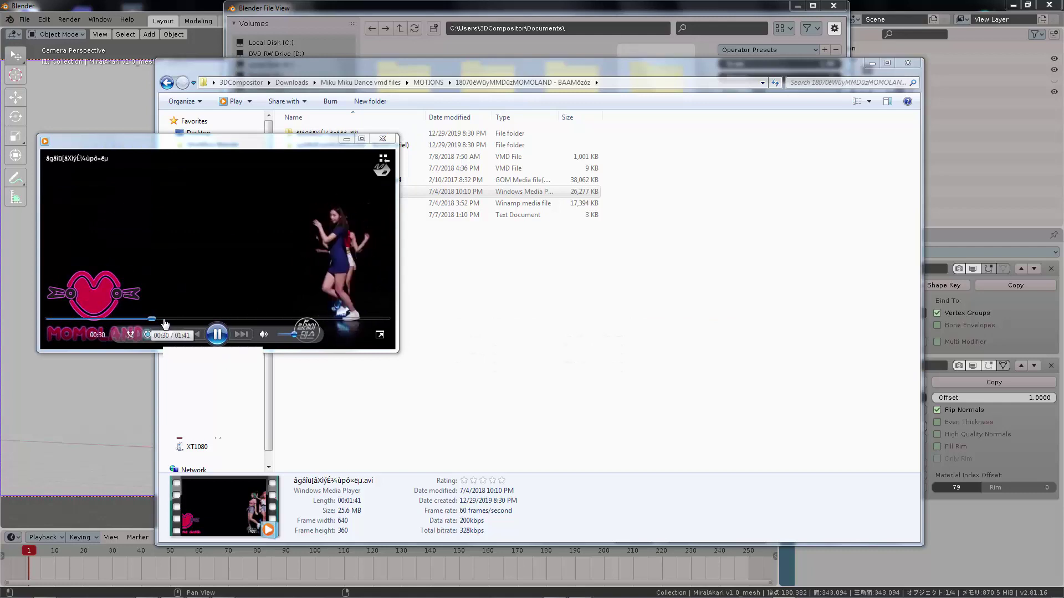
pyautogui.click(455, 156)
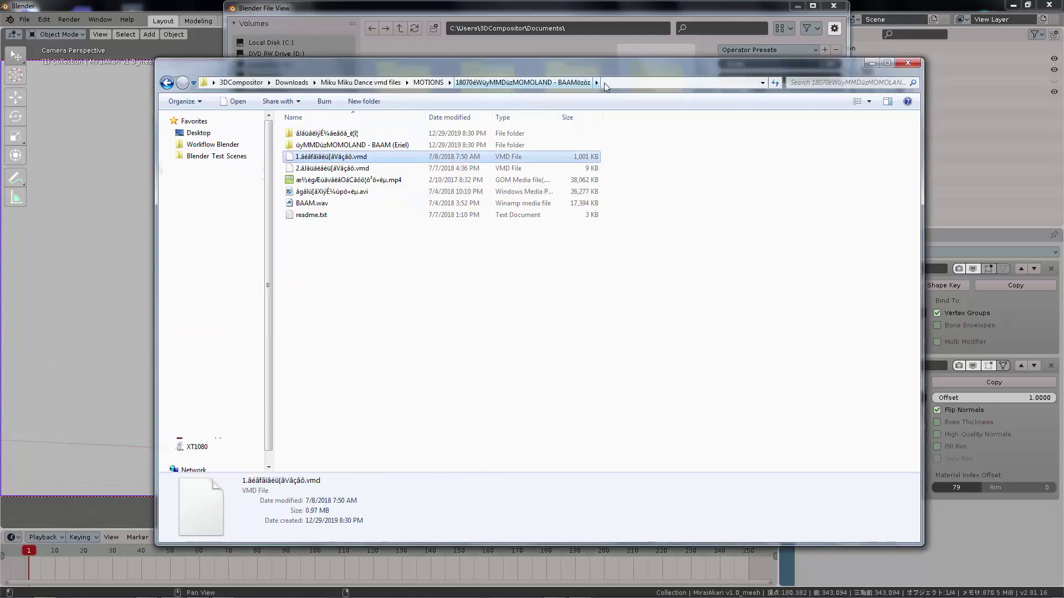
# Copy the motion folder's path from the address bar
pyautogui.click(609, 83)
pyautogui.rightClick(609, 84)
pyautogui.click(632, 117)
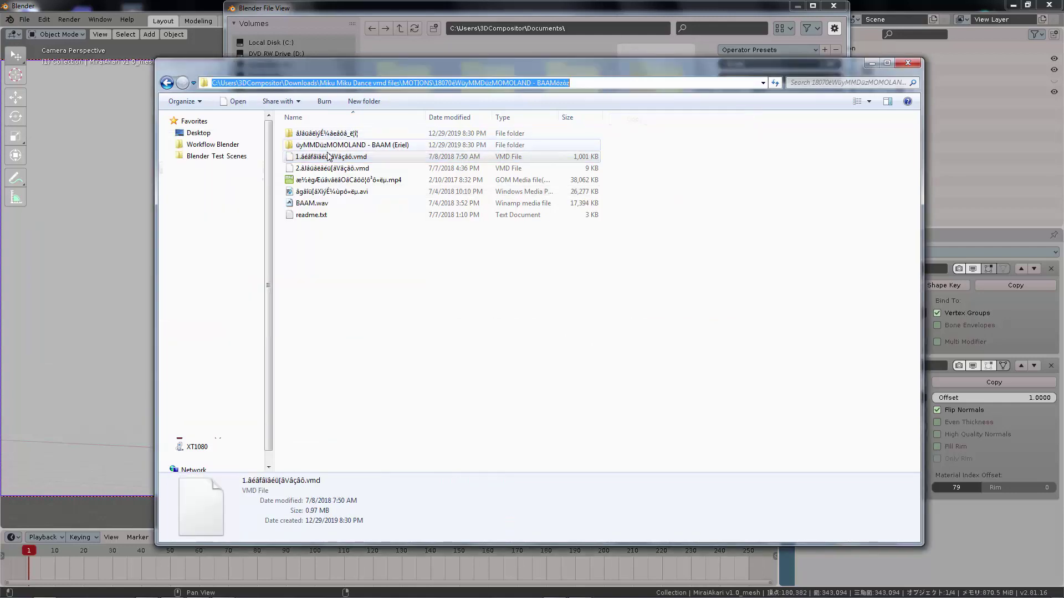
# Paste the motion folder path into the file browser and import the first MOMOLAND .vmd onto Mirai Akari
pyautogui.click(506, 8)
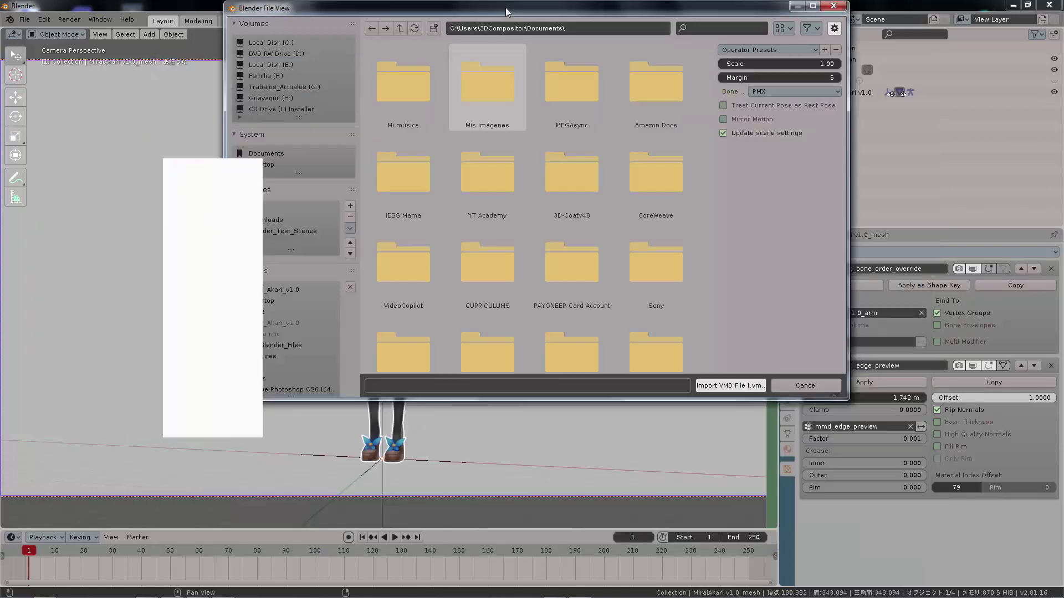
pyautogui.click(560, 30)
pyautogui.hotkey('ctrl', 'v')
pyautogui.press('Return')
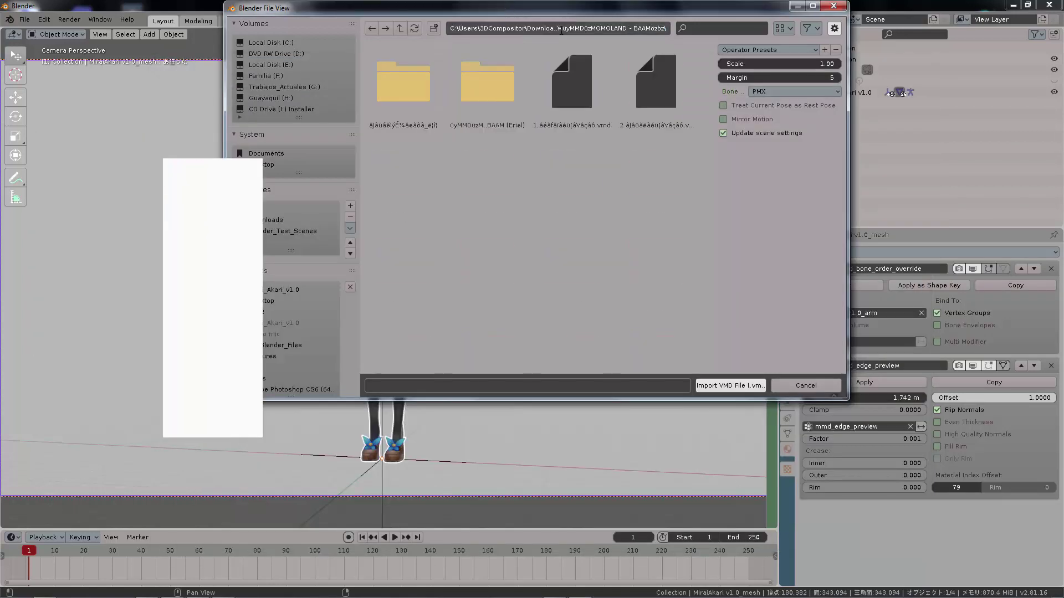
pyautogui.click(590, 85)
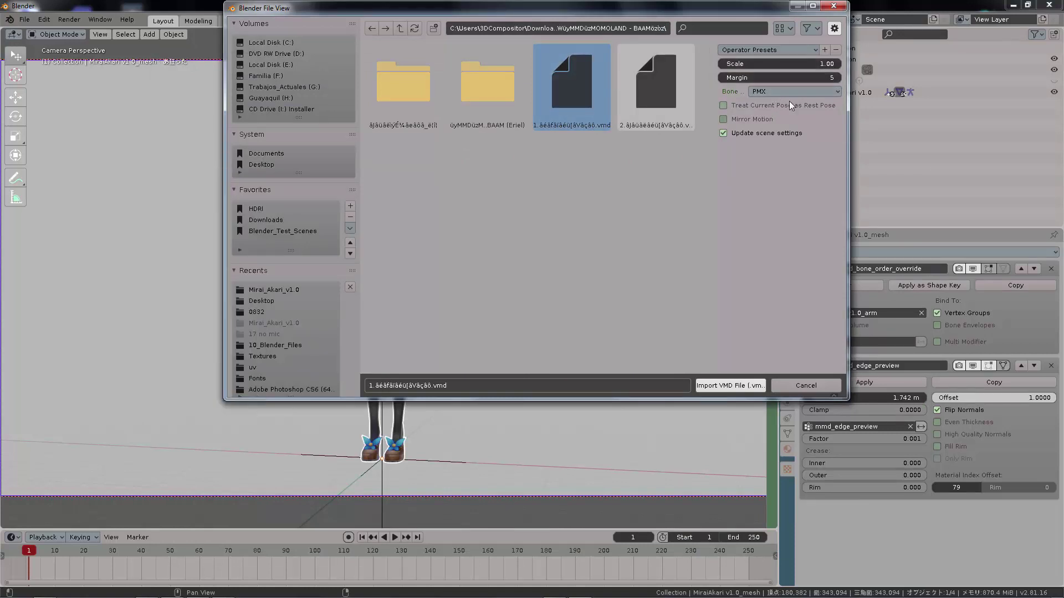
pyautogui.click(729, 386)
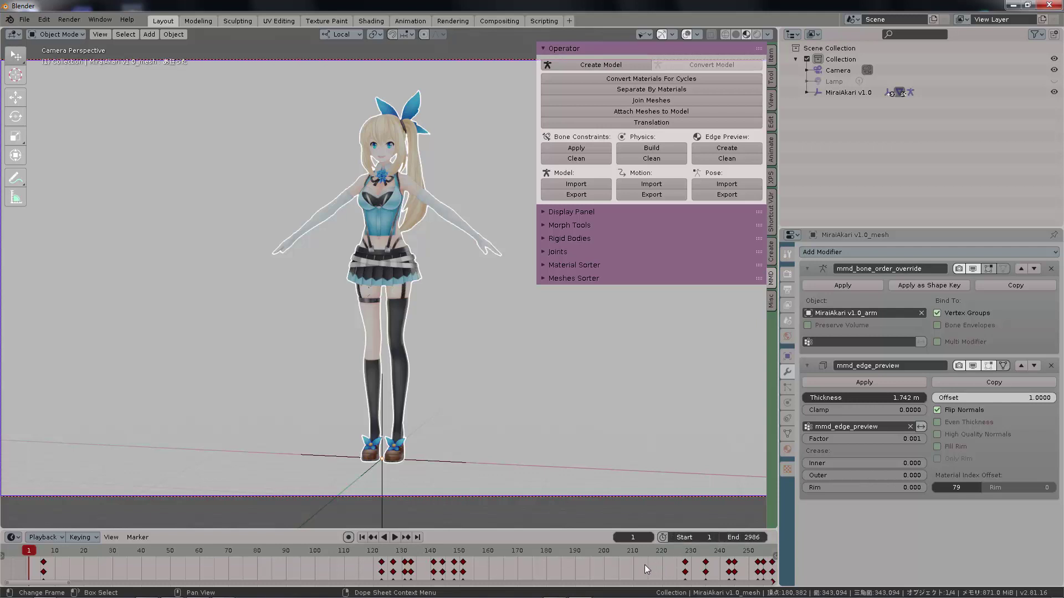
# Preview the imported motion by playing and scrubbing the timeline, then return to the first frame
pyautogui.press('Home')
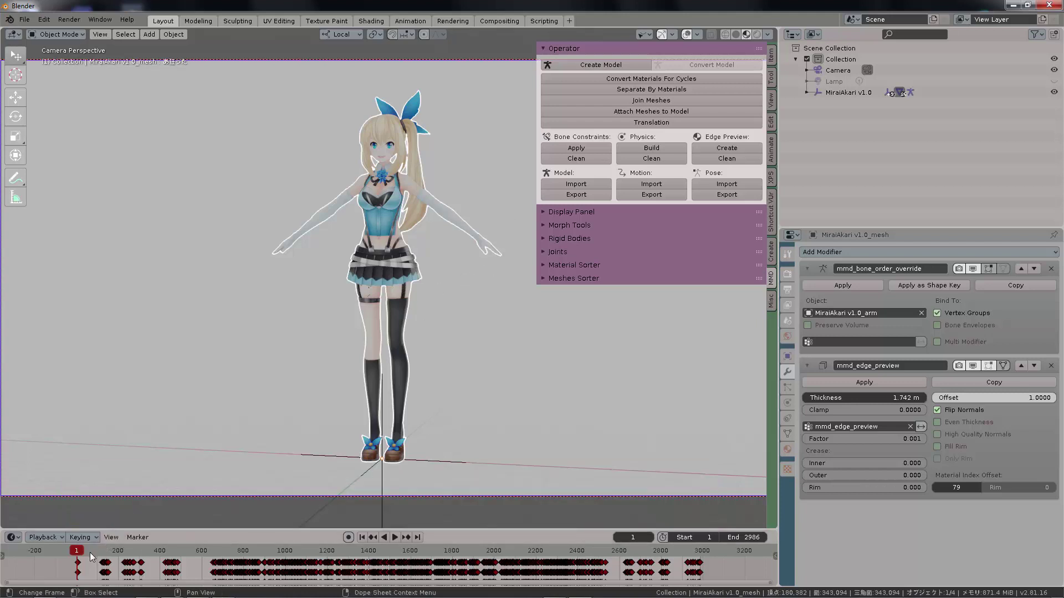
pyautogui.press('space')
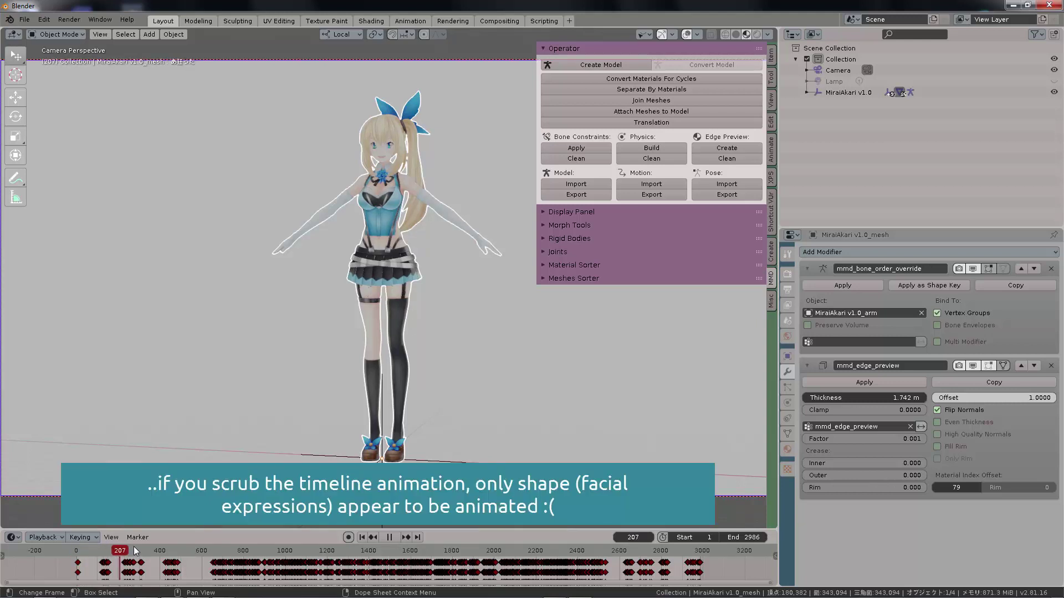
pyautogui.moveTo(222, 550); pyautogui.dragTo(402, 551)
pyautogui.press('space')
pyautogui.hotkey('shift', 'Left')
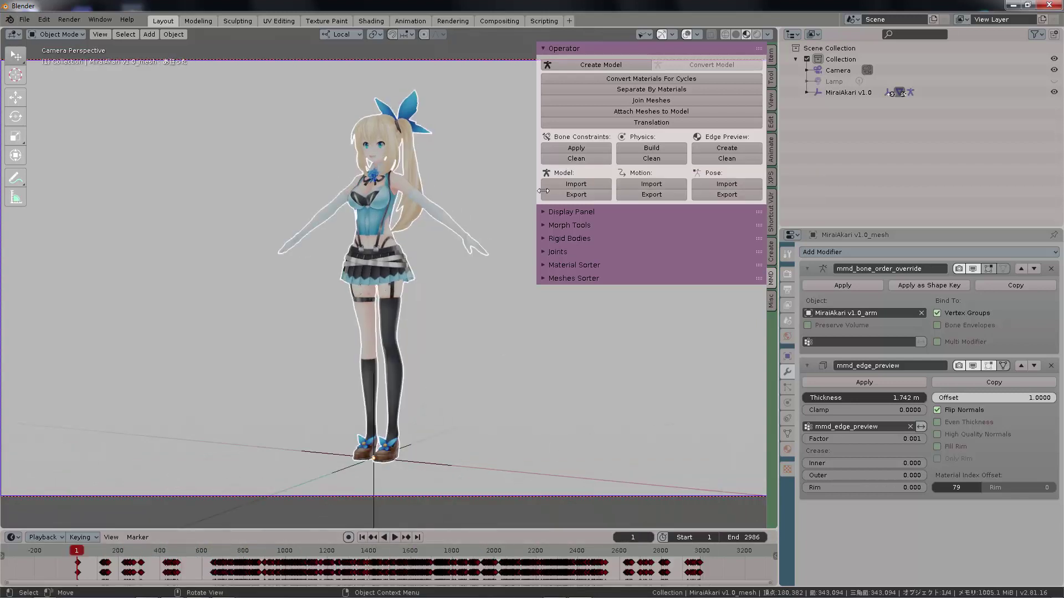
# Delete all keyframes from the timeline and play it back to confirm it is empty
pyautogui.press('x')
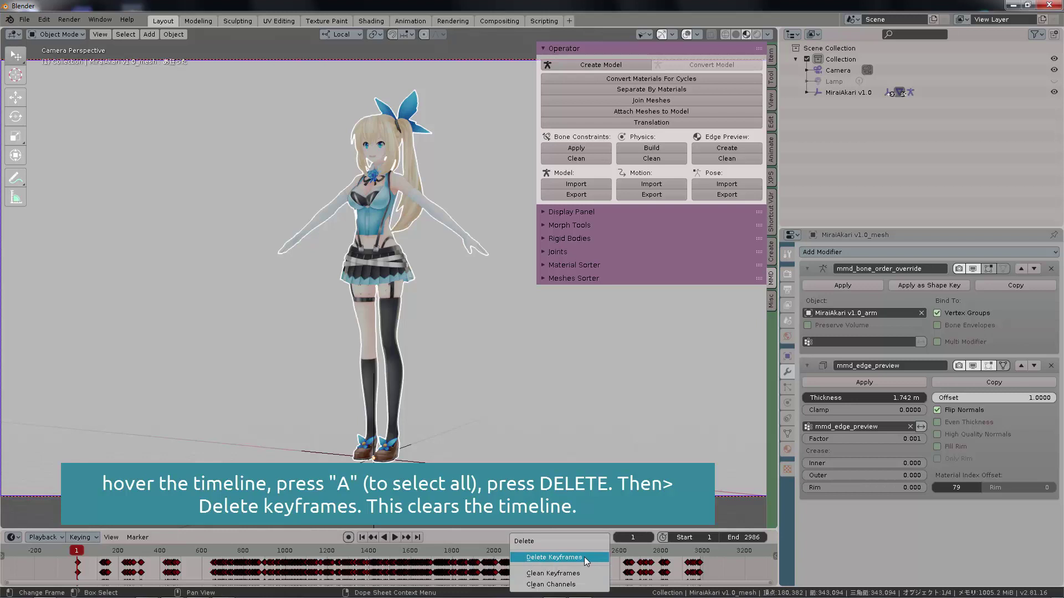
pyautogui.click(584, 557)
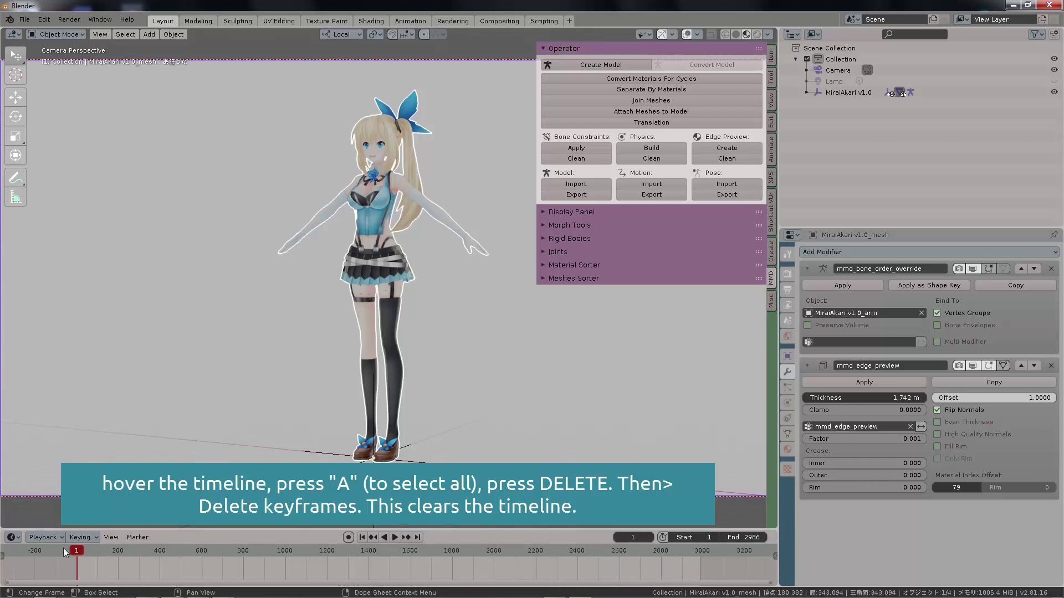
pyautogui.press('space')
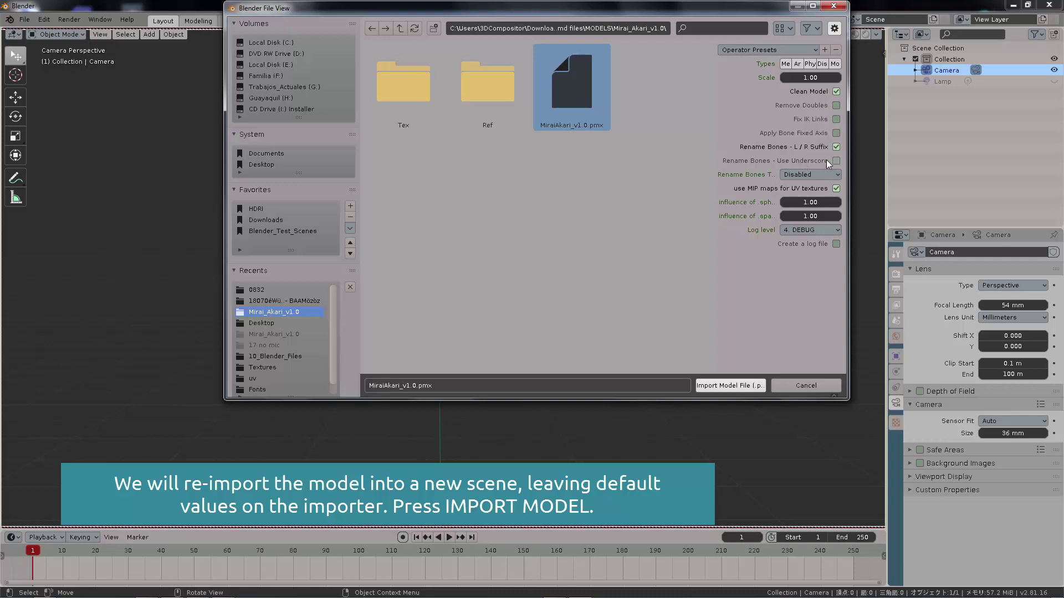
# Import MiraiAkari_v1.0.pmx with textured shading, then load the 0832 motion 1.vmd dance onto it
pyautogui.click(733, 385)
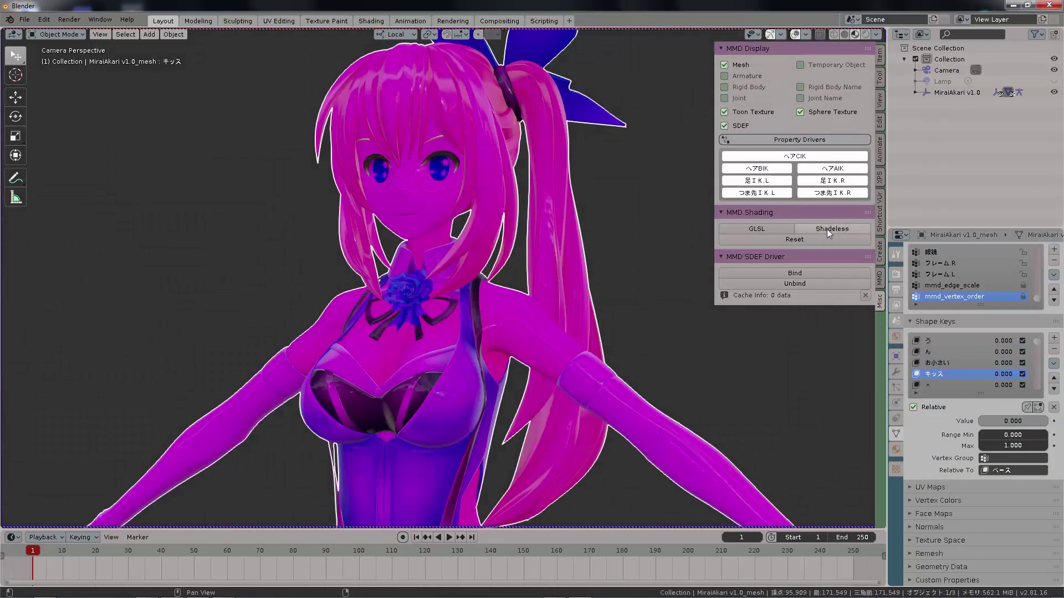
pyautogui.click(829, 233)
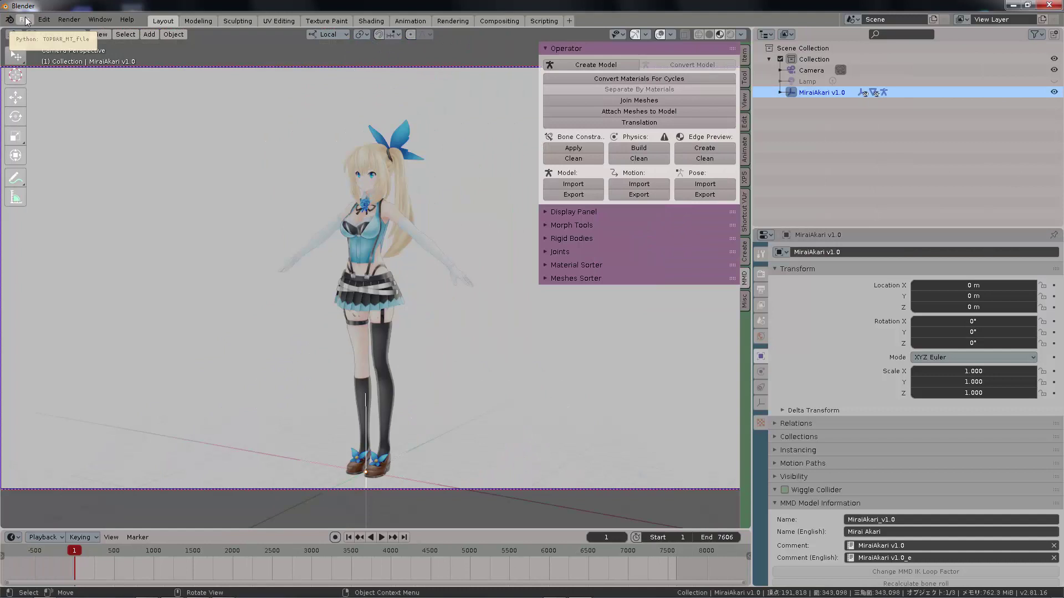
pyautogui.click(26, 21)
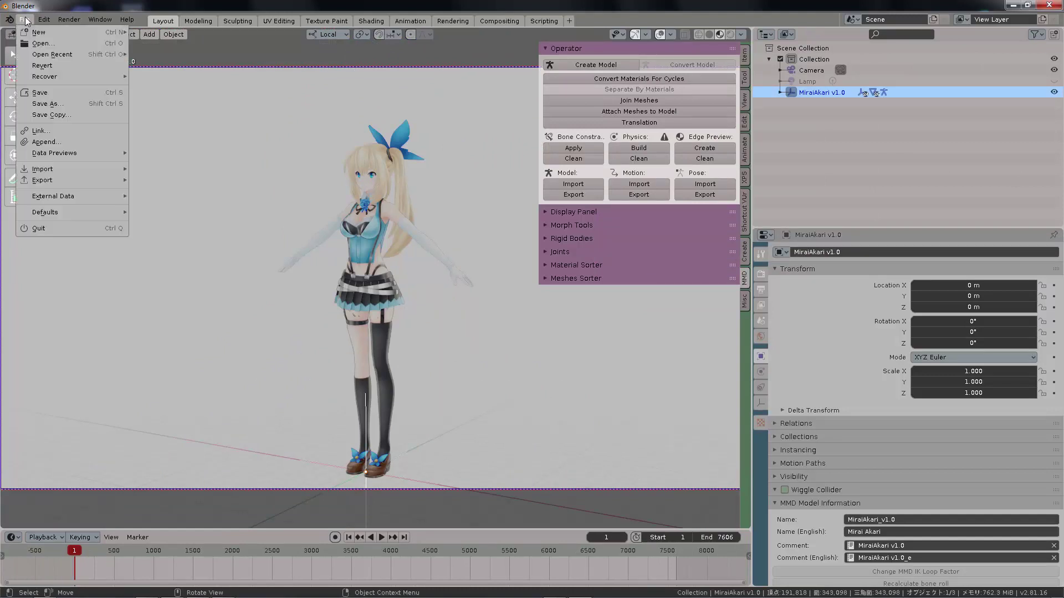
pyautogui.moveTo(49, 167)
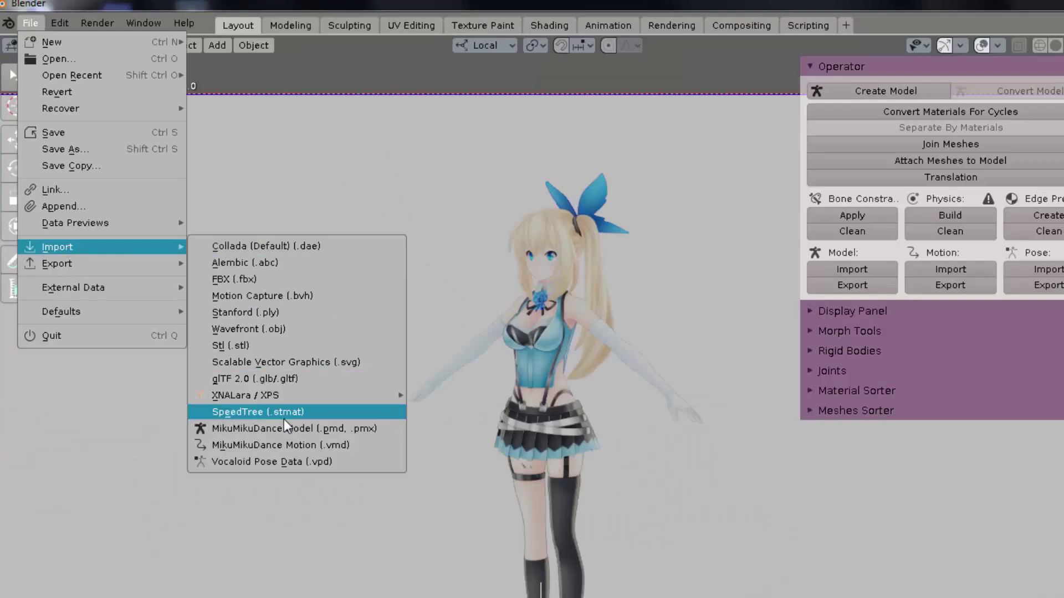
pyautogui.click(313, 447)
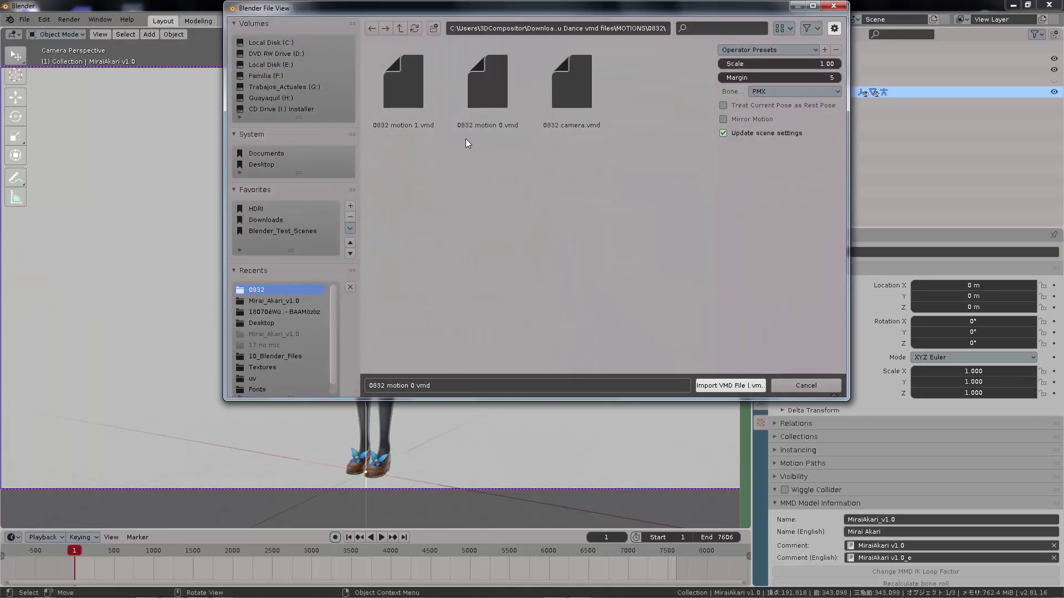
pyautogui.click(410, 82)
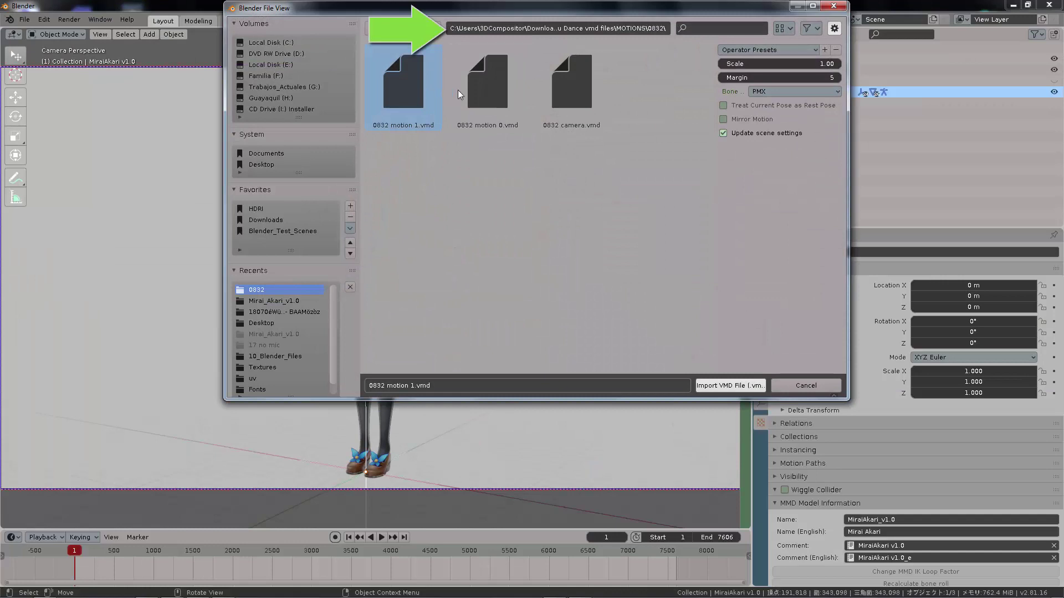
pyautogui.click(733, 388)
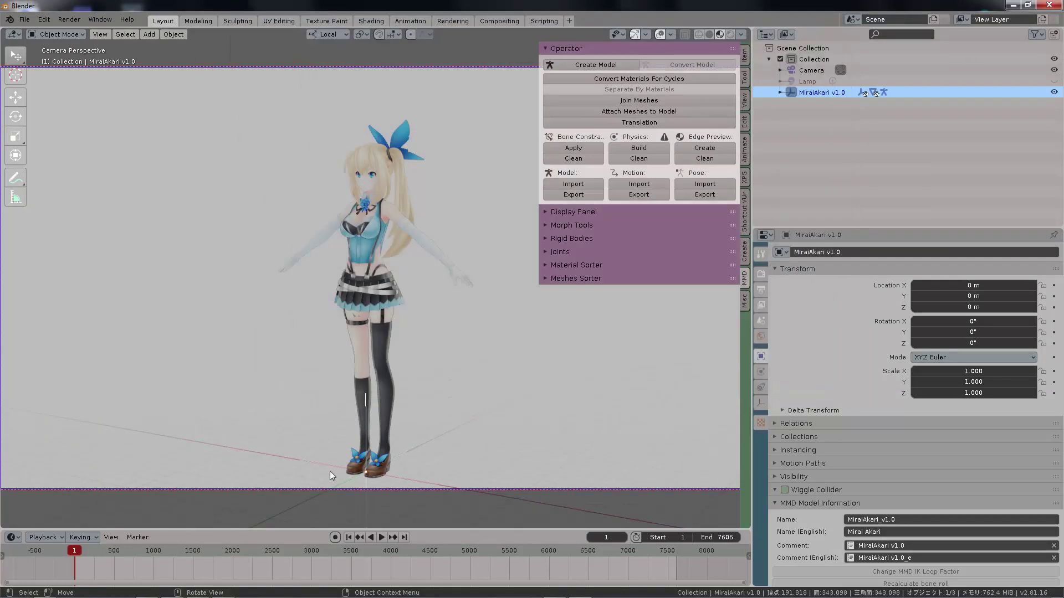
# Select the model mesh and scrub the timeline to watch the 0832 dance move the whole body
pyautogui.click(381, 345)
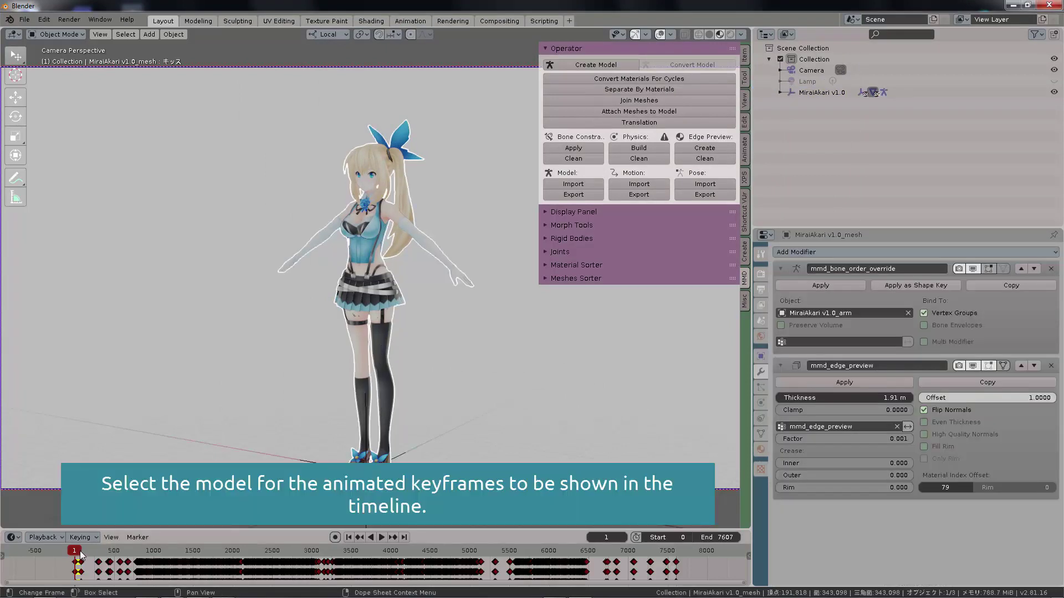
pyautogui.moveTo(78, 555); pyautogui.dragTo(347, 554)
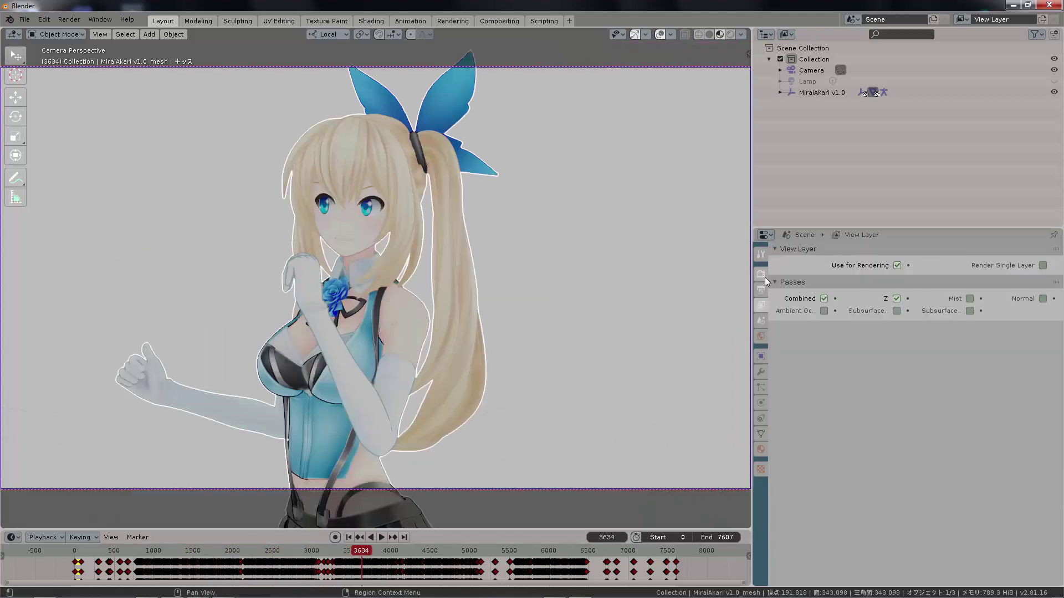
# Set 64 viewport samples, enable ambient occlusion, and make the film background transparent
pyautogui.click(764, 275)
pyautogui.click(967, 295)
pyautogui.press('Return')
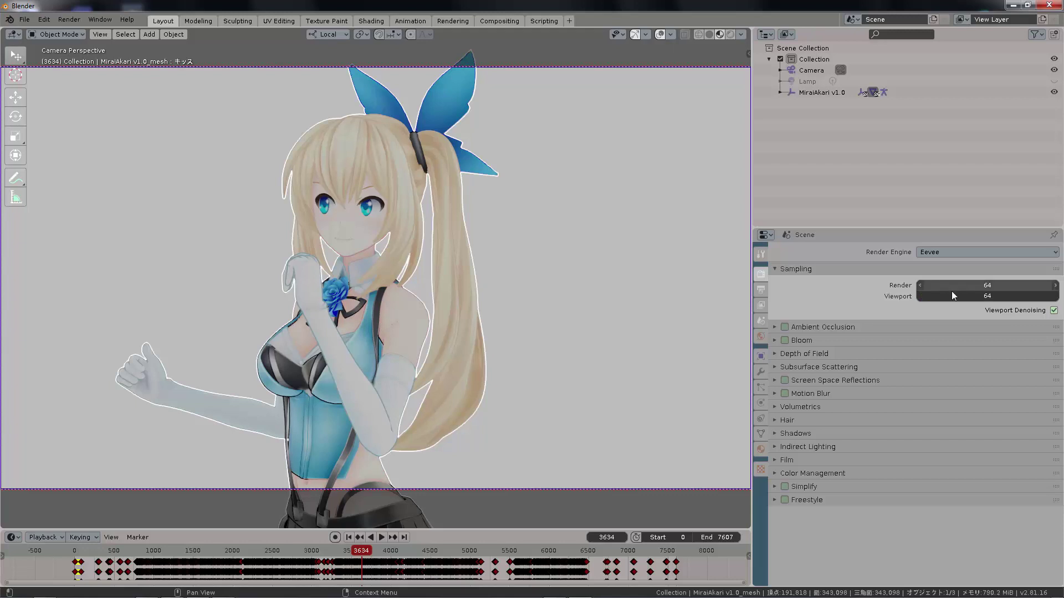
pyautogui.click(785, 328)
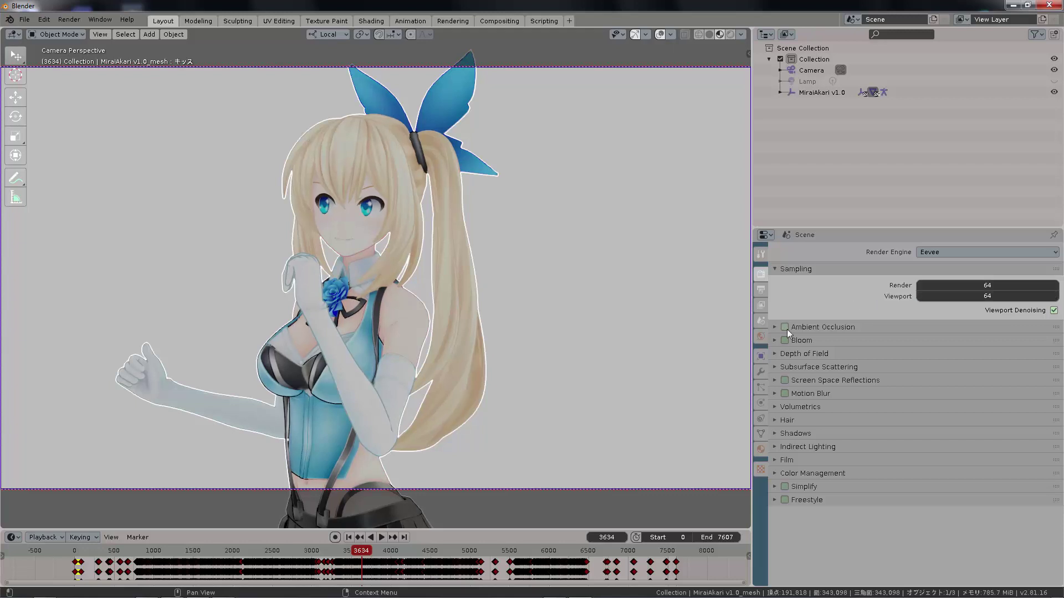
pyautogui.click(777, 328)
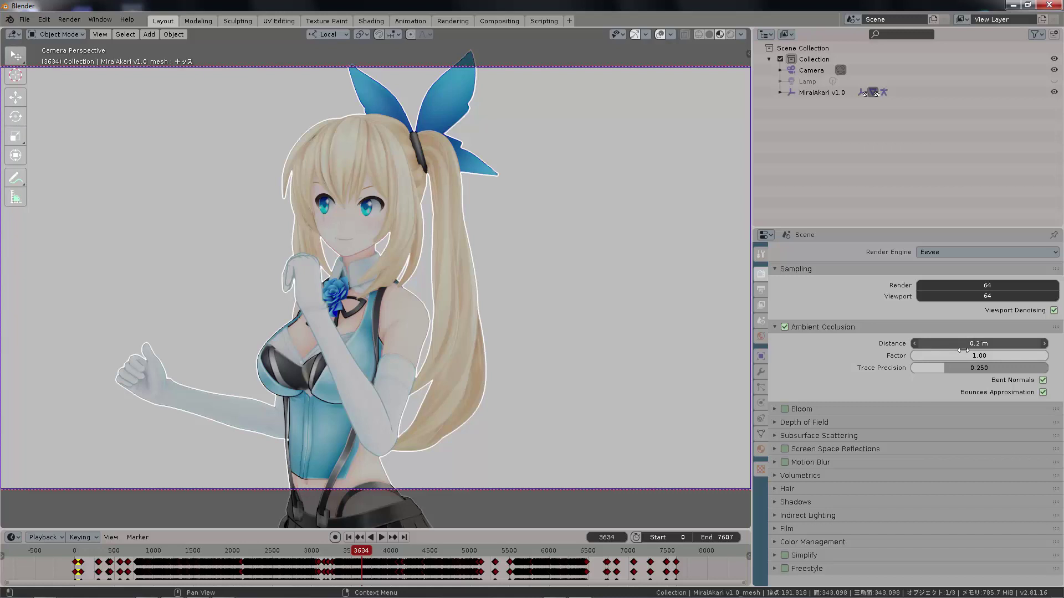
pyautogui.click(793, 527)
pyautogui.scroll(-2, 893, 511)
pyautogui.click(1042, 525)
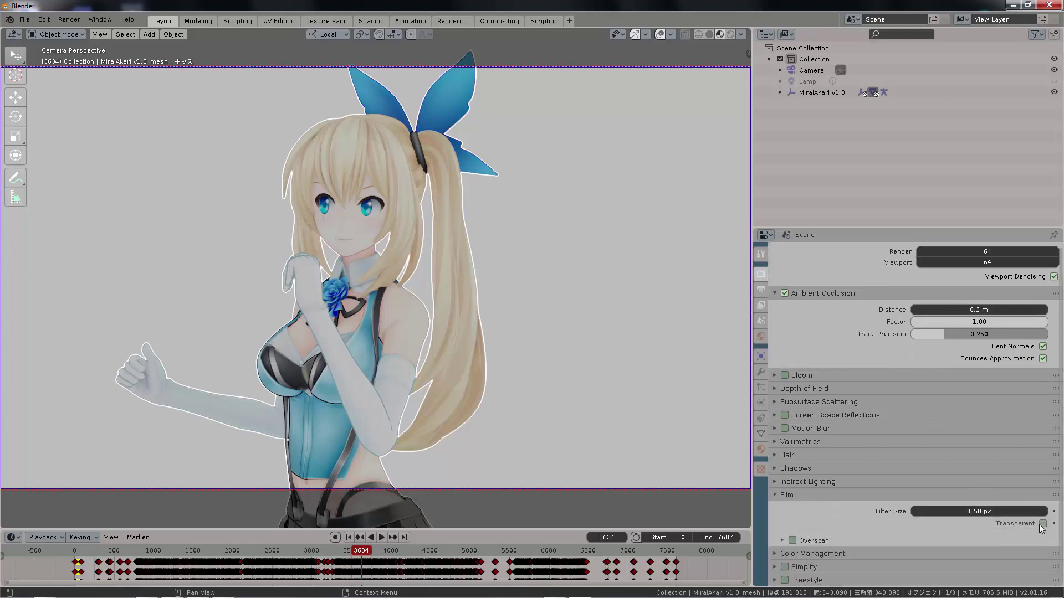
# Apply the 4K DCI 2160p output resolution preset and render the current frame
pyautogui.click(760, 288)
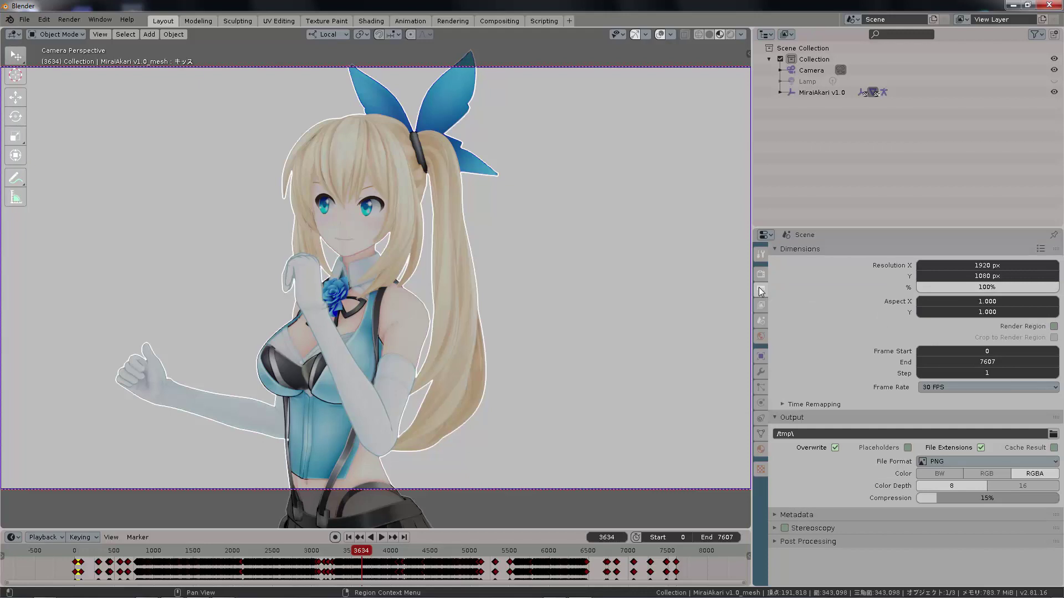
pyautogui.click(987, 265)
pyautogui.click(1043, 250)
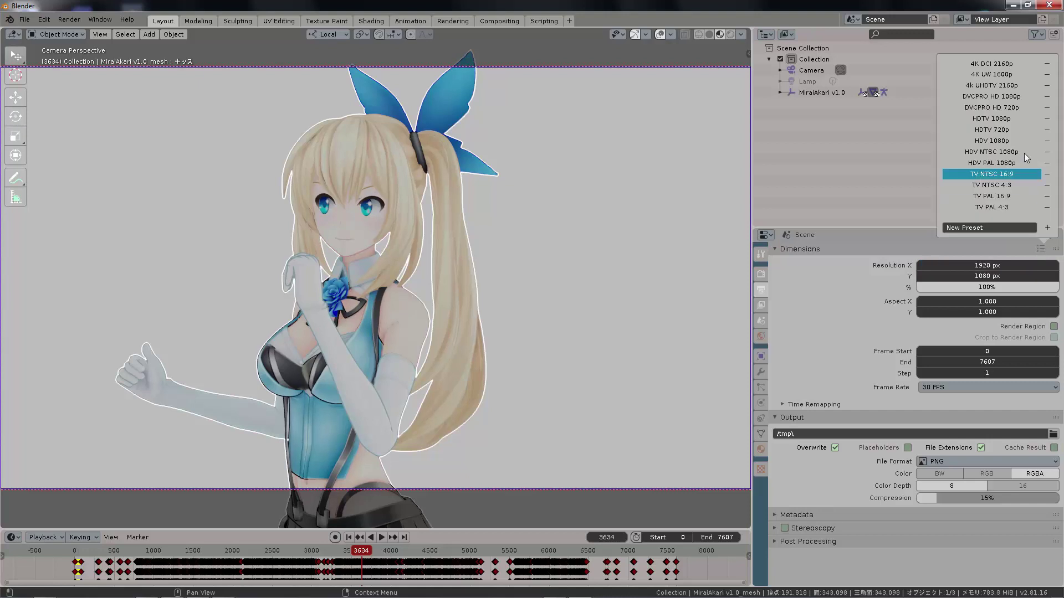
pyautogui.click(1016, 65)
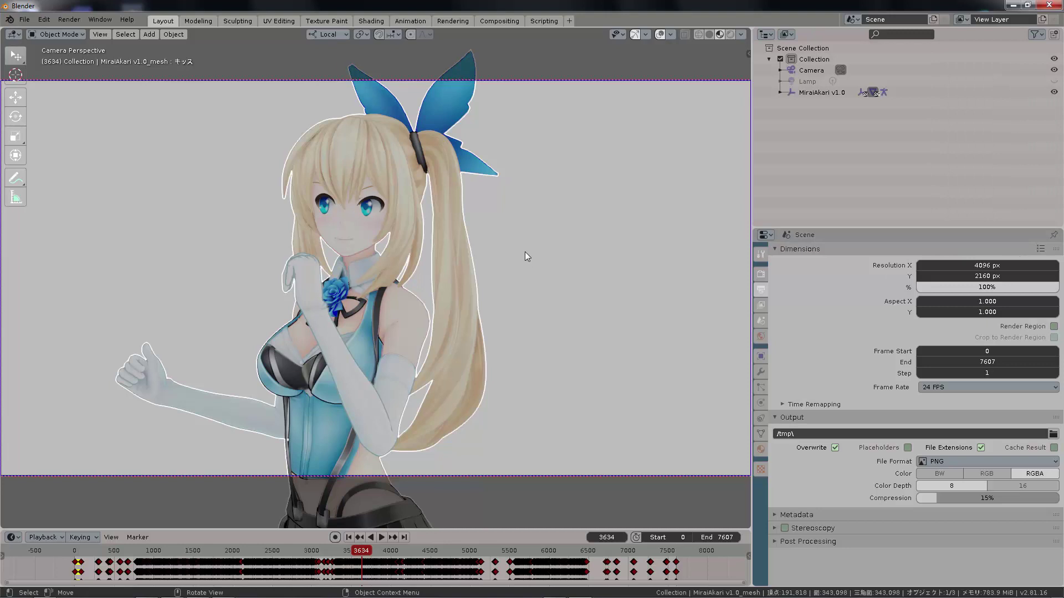
pyautogui.press('F12')
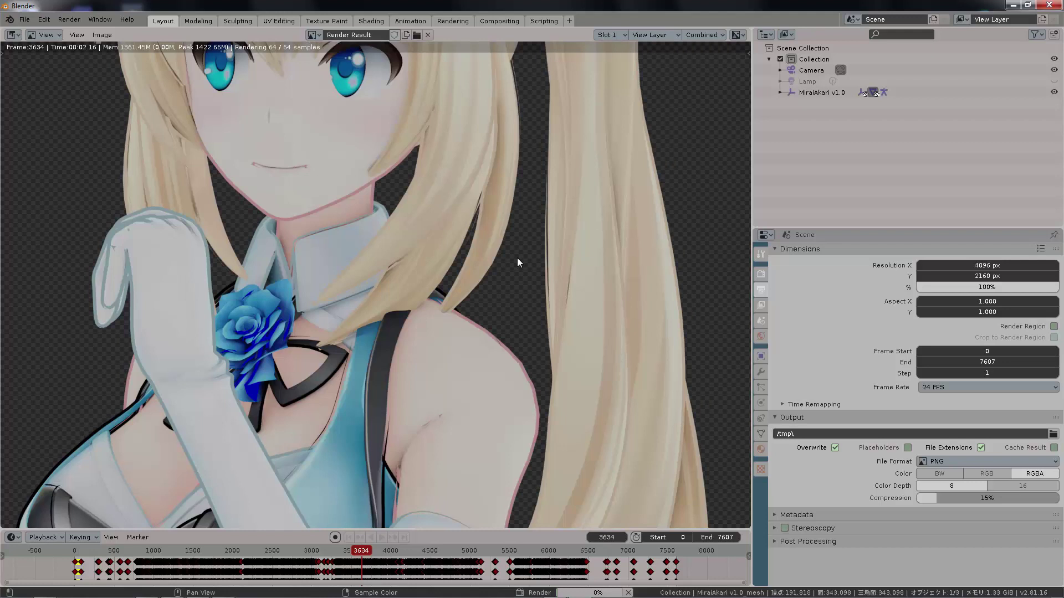
# Pan the finished render to frame the character and open Image > Save As
pyautogui.scroll(-1, 517, 259)
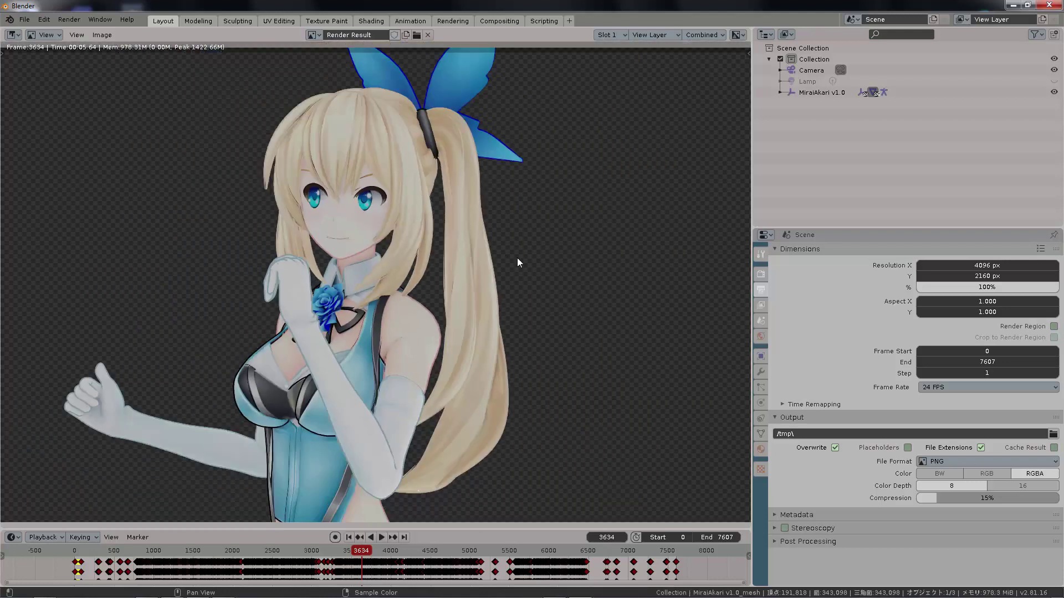
pyautogui.scroll(1, 388, 326)
pyautogui.moveTo(404, 319); pyautogui.dragTo(429, 327, button='middle')
pyautogui.click(95, 35)
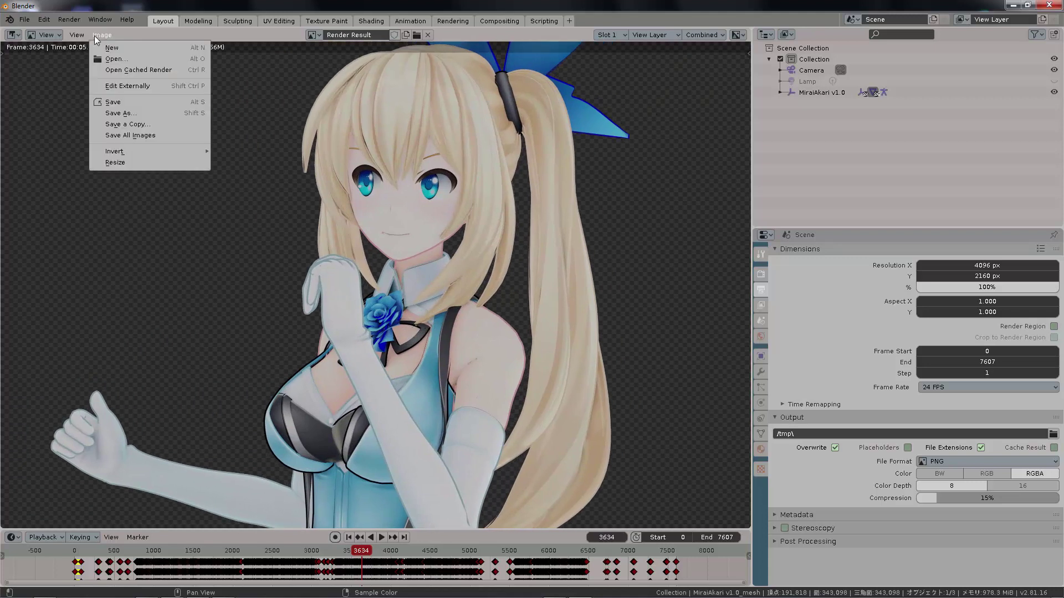
pyautogui.click(106, 111)
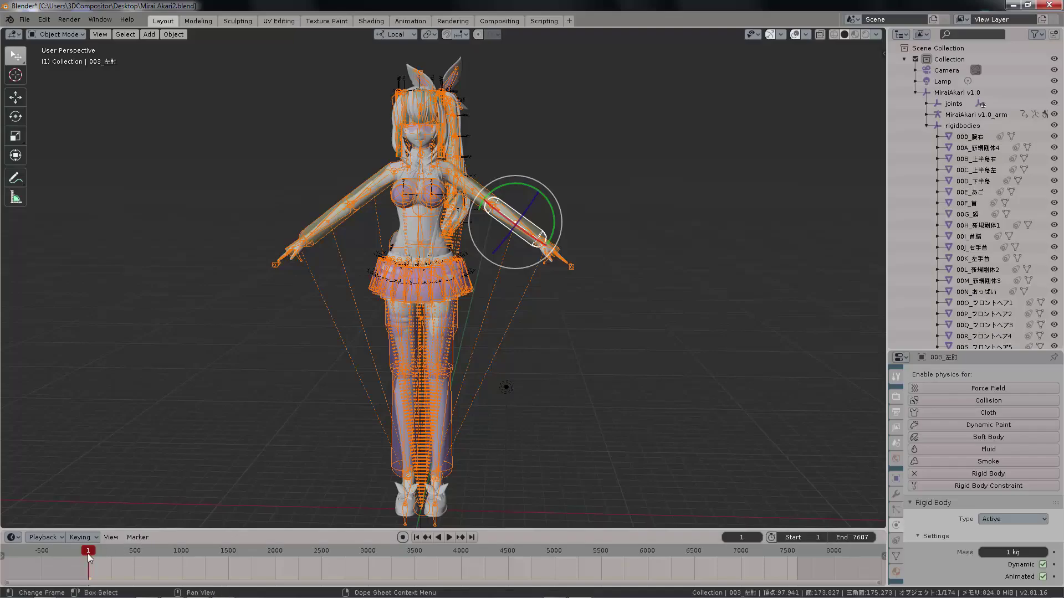
# Scrub the physics animation, return to frame 1, and show the MMD Tools sidebar
pyautogui.moveTo(87, 554); pyautogui.dragTo(157, 548)
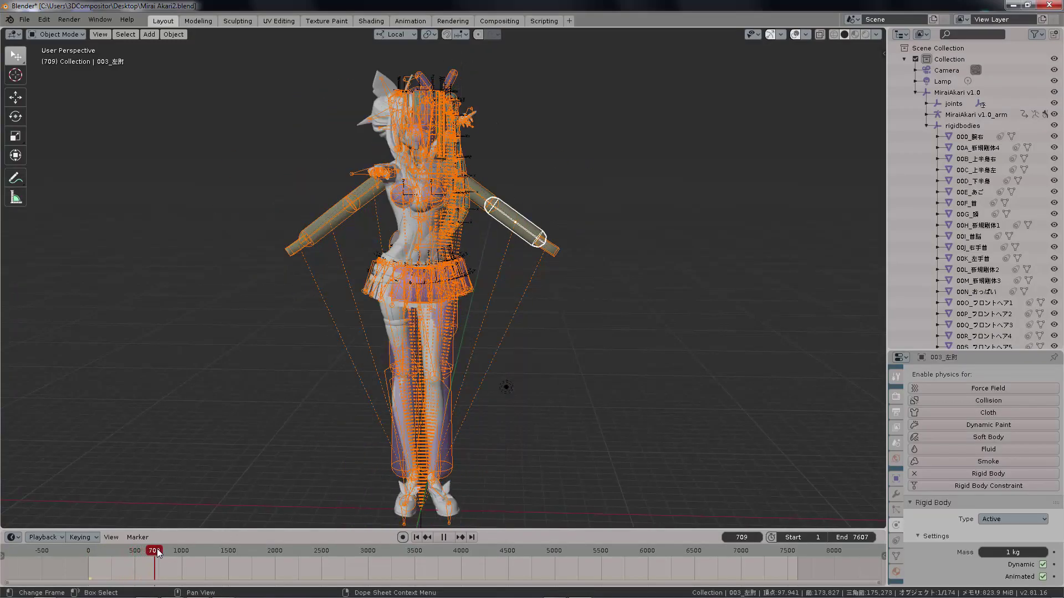
pyautogui.press('Escape')
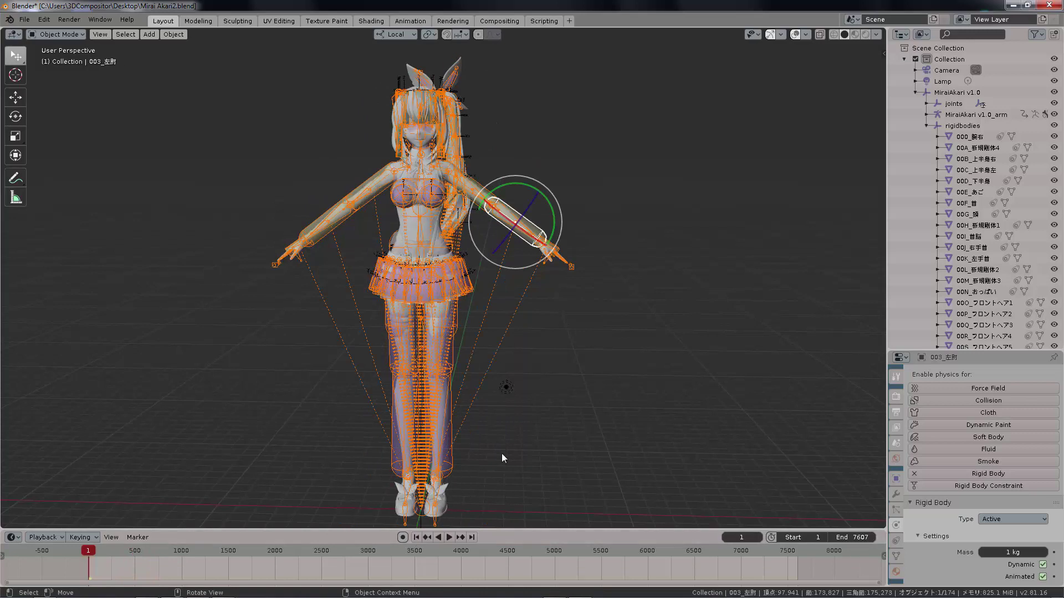
pyautogui.scroll(5, 501, 454)
pyautogui.press('n')
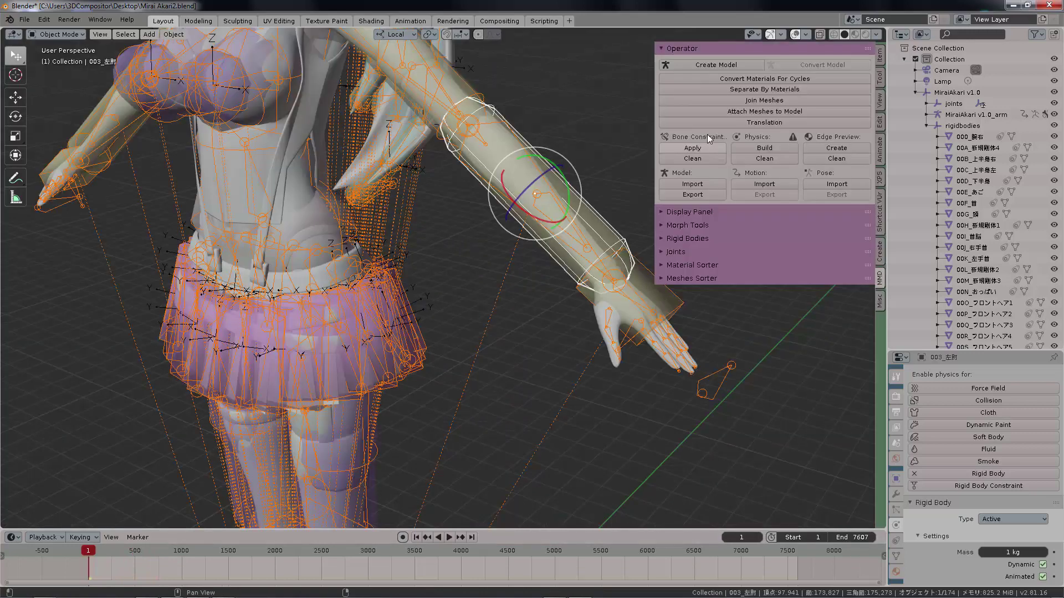
# Expand the Rigid Bodies and Joints lists and select the 腕左 and 右肘 rigid bodies
pyautogui.click(699, 239)
pyautogui.moveTo(846, 256); pyautogui.dragTo(850, 309)
pyautogui.scroll(5, 850, 309)
pyautogui.click(759, 328)
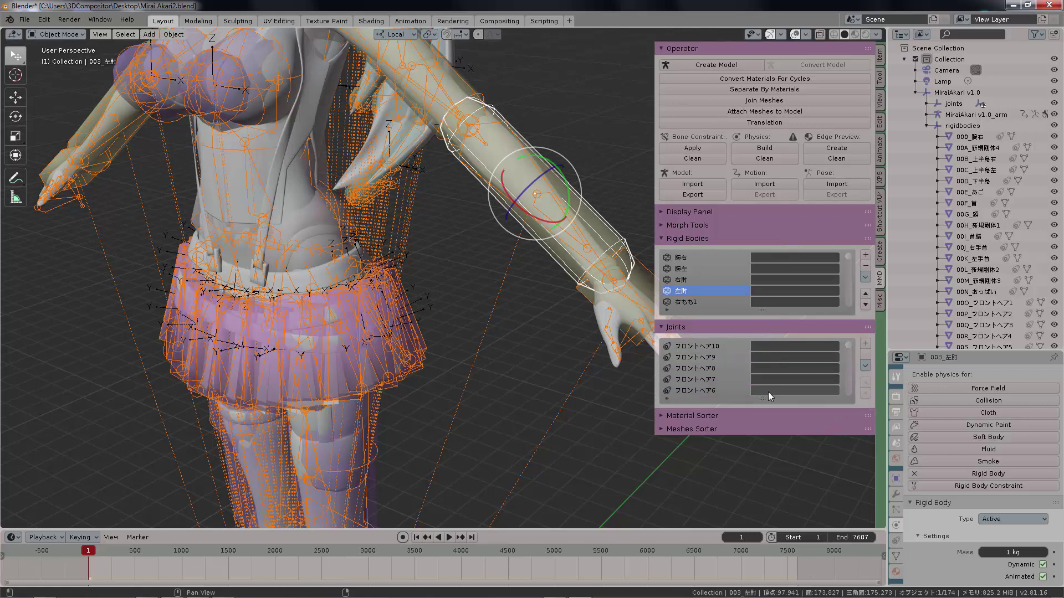
pyautogui.click(700, 269)
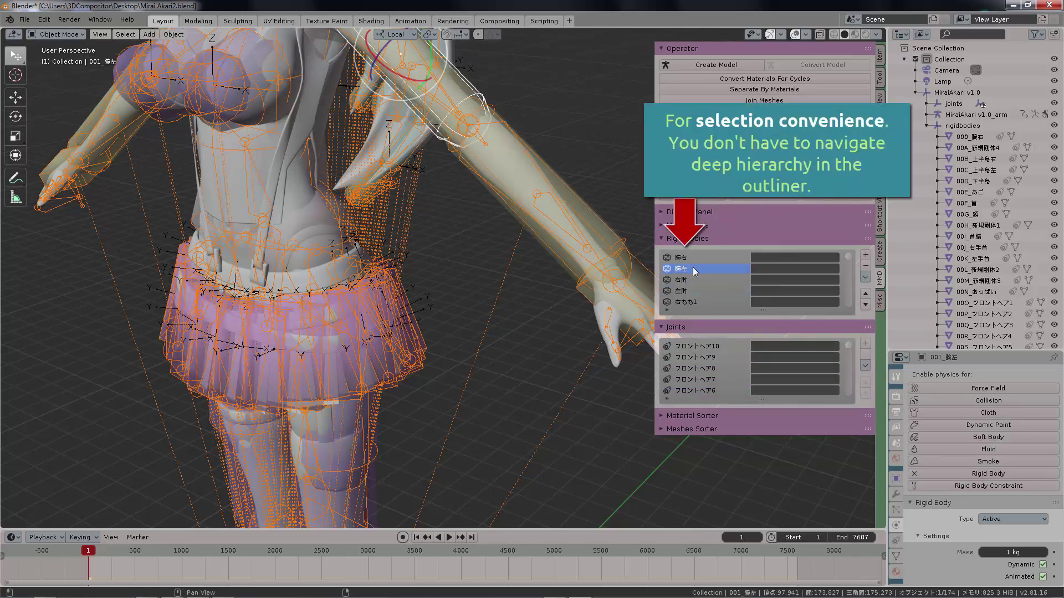
pyautogui.moveTo(545, 275); pyautogui.dragTo(505, 310, button='middle')
pyautogui.click(681, 280)
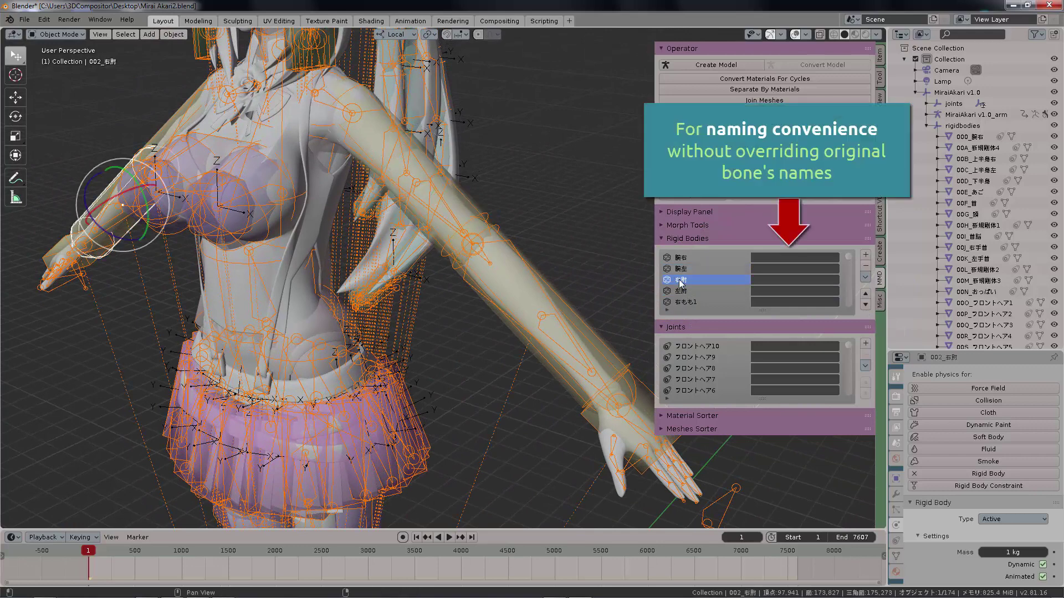
# Select the armature's ひじ.R bone and check its name, leaving it unchanged
pyautogui.moveTo(365, 297); pyautogui.dragTo(211, 211, button='middle')
pyautogui.keyDown('ctrl'); pyautogui.click(205, 206); pyautogui.keyUp('ctrl')
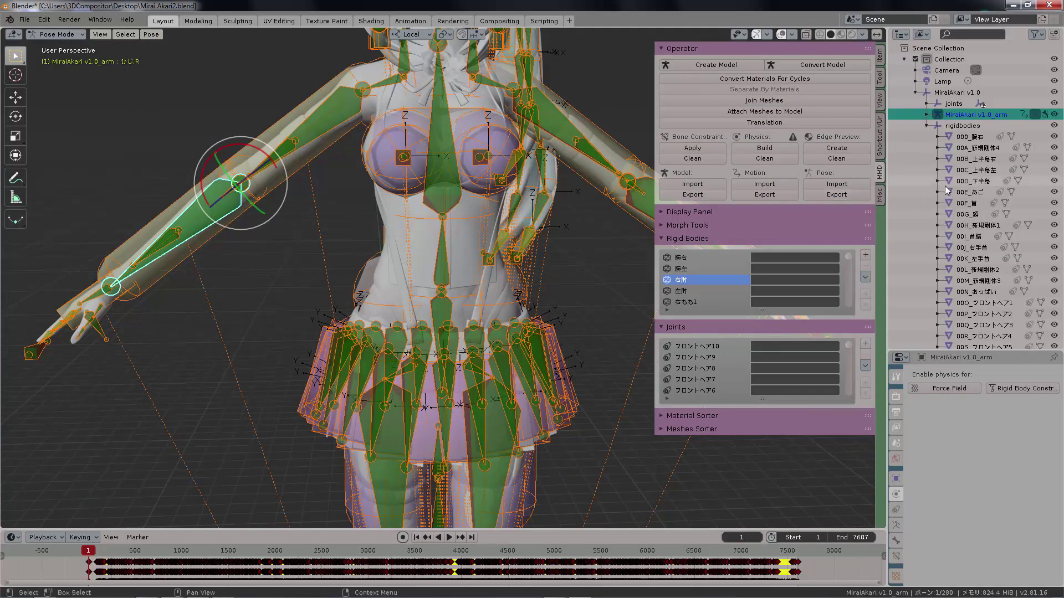
pyautogui.click(950, 221)
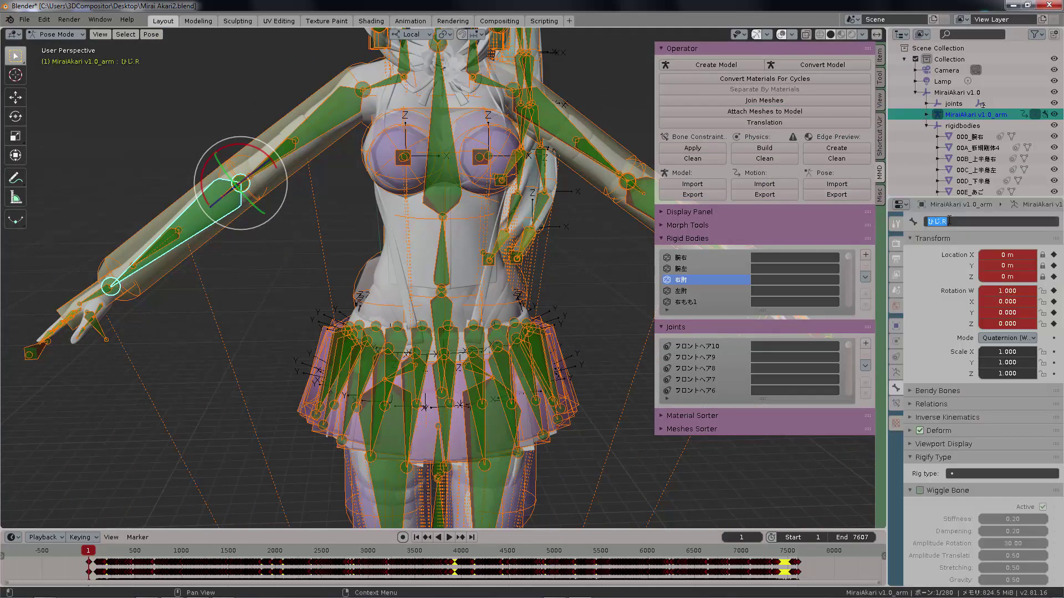
pyautogui.press('Return')
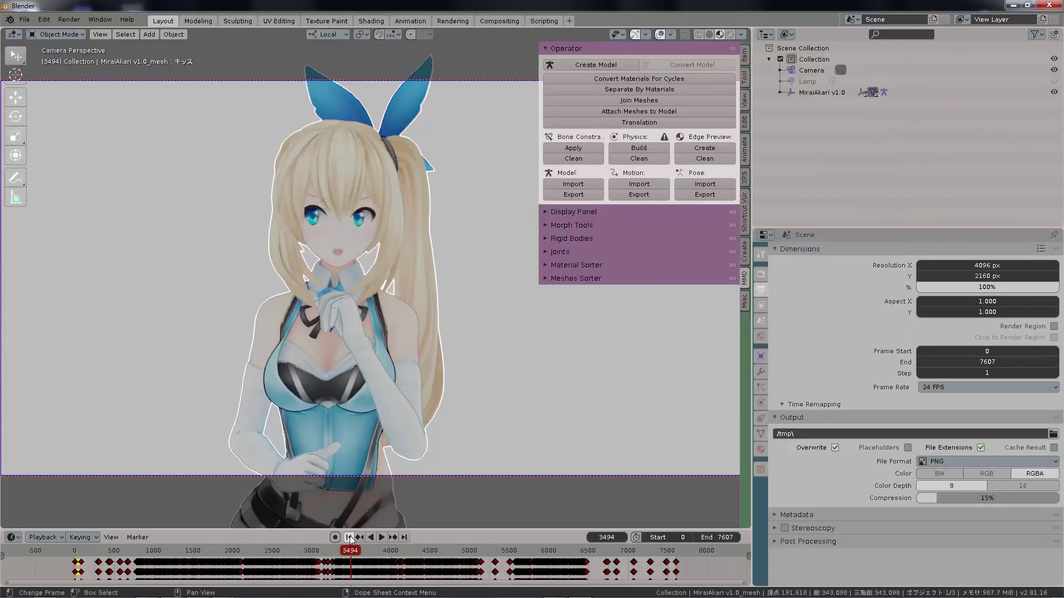
# From the first frame, run Physics Build in MMD Tools and play the dance to test it
pyautogui.click(349, 537)
pyautogui.moveTo(466, 220); pyautogui.dragTo(458, 217, button='middle')
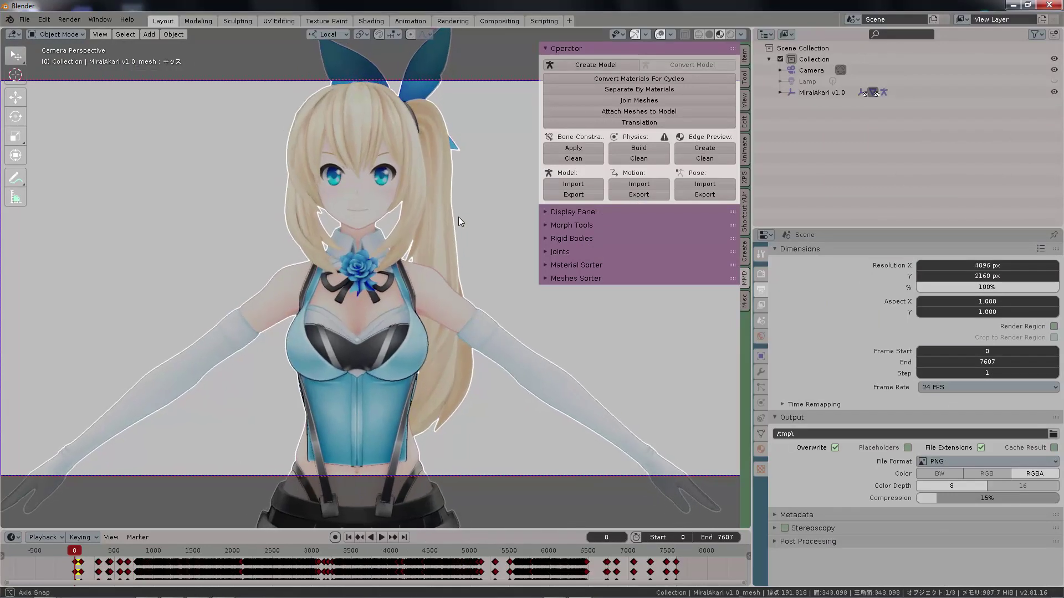
pyautogui.click(647, 148)
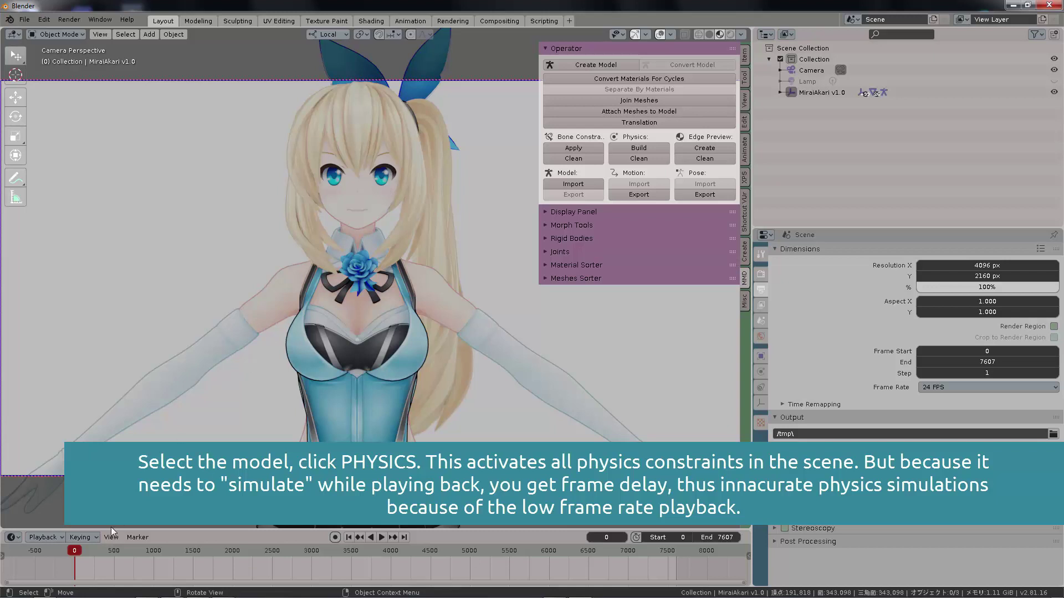
pyautogui.click(381, 537)
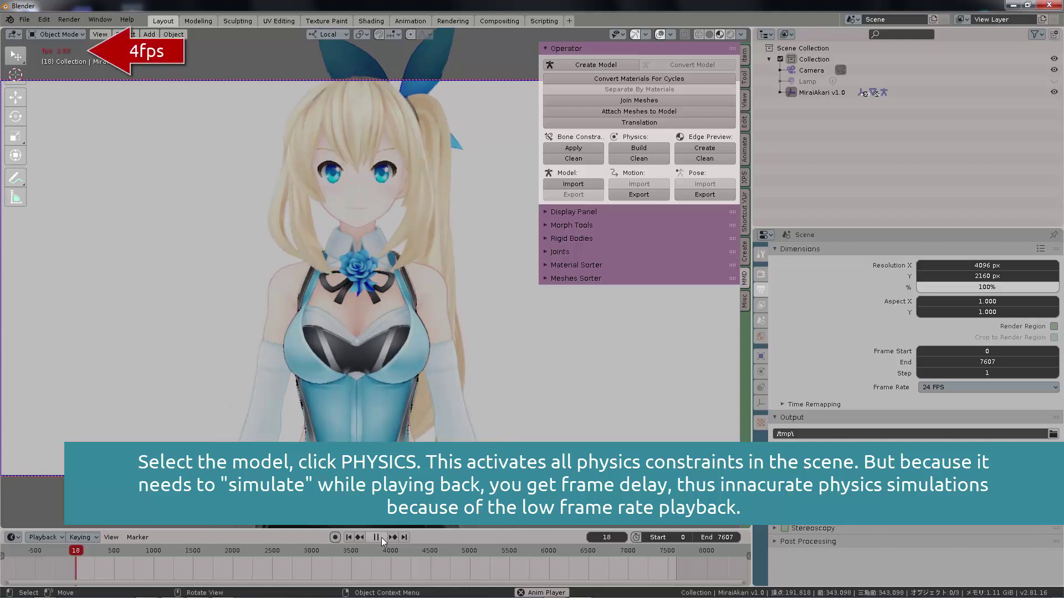
pyautogui.click(377, 538)
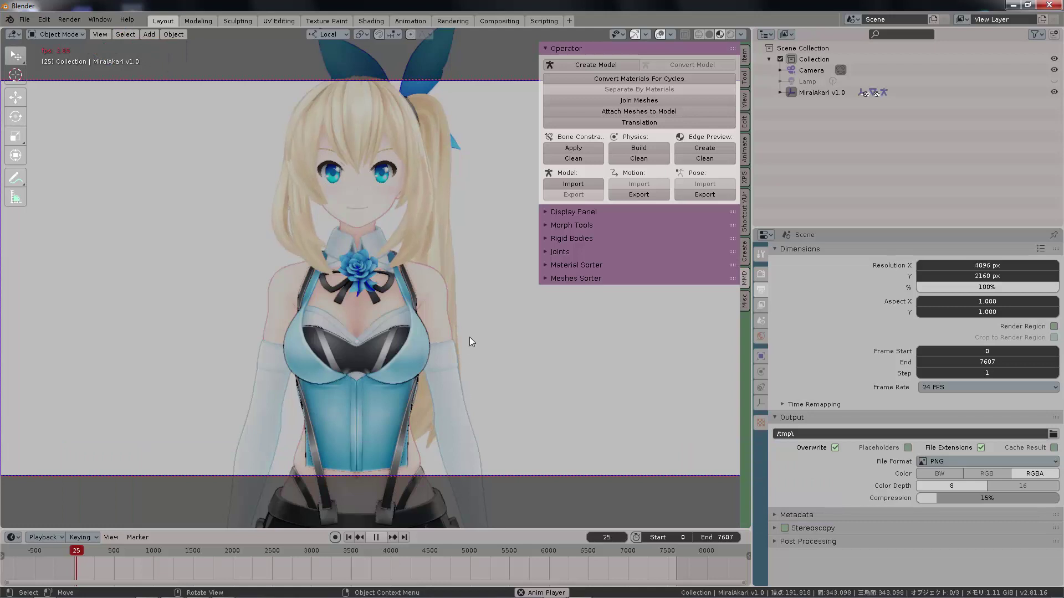
# Select the model mesh and play the dance again starting from frame 1797
pyautogui.click(439, 292)
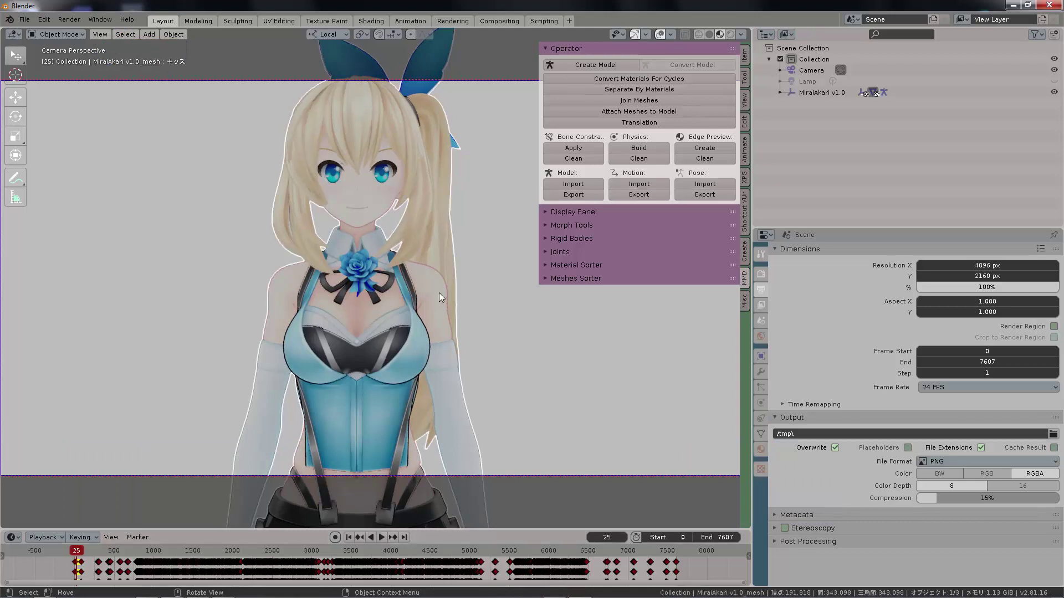
pyautogui.click(217, 551)
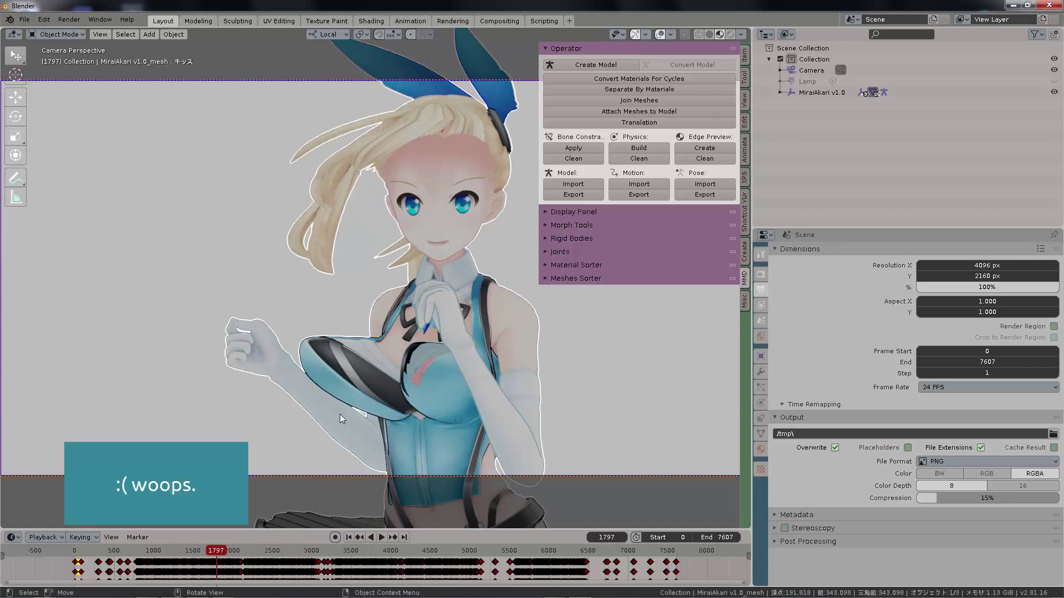
pyautogui.click(381, 537)
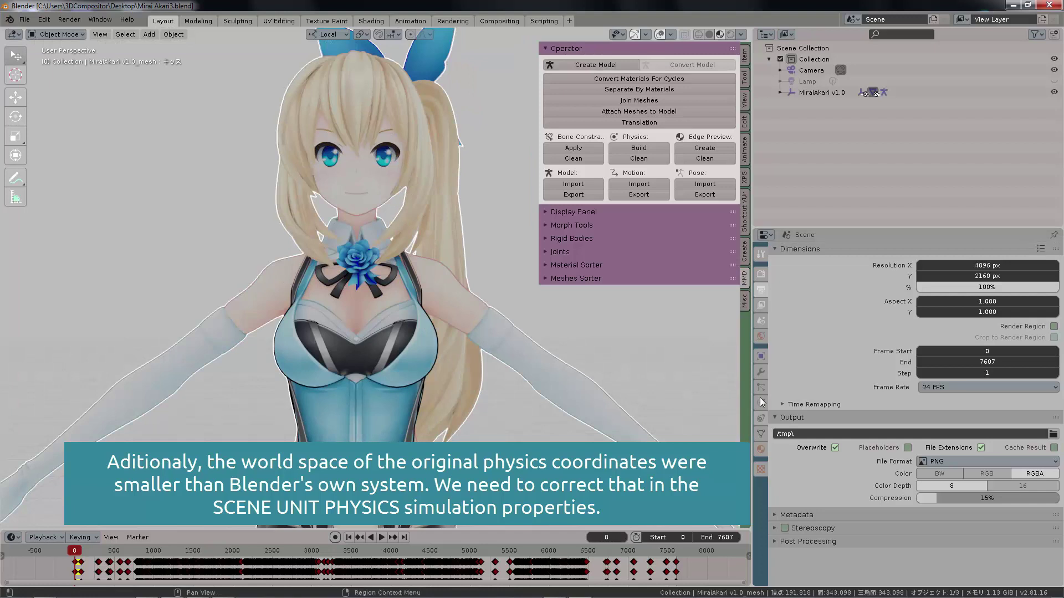
# Set the scene's Unit Scale to 0.02 in the Metric Units settings
pyautogui.click(762, 336)
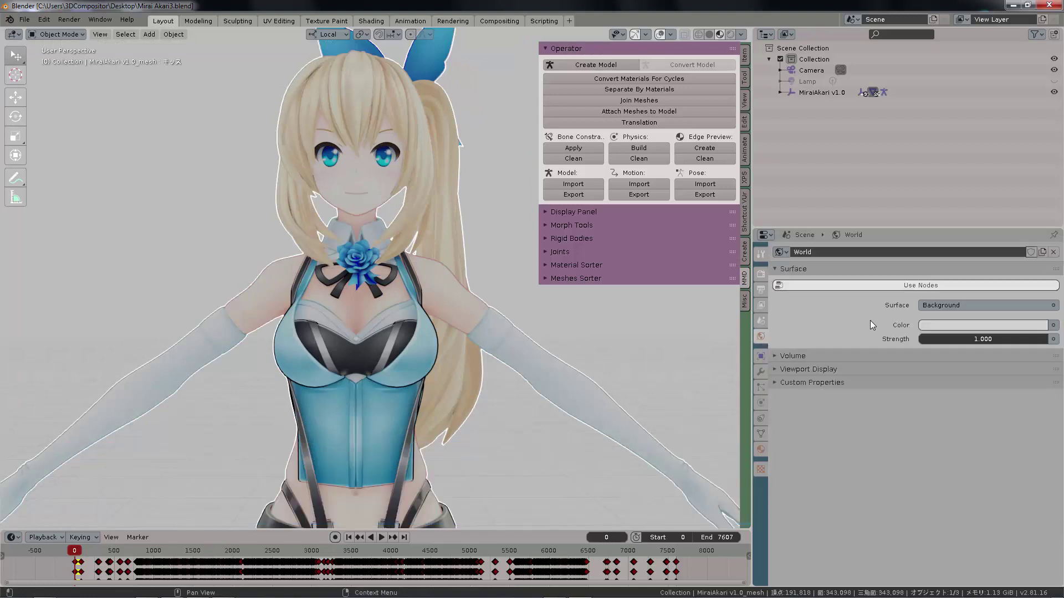
pyautogui.click(761, 320)
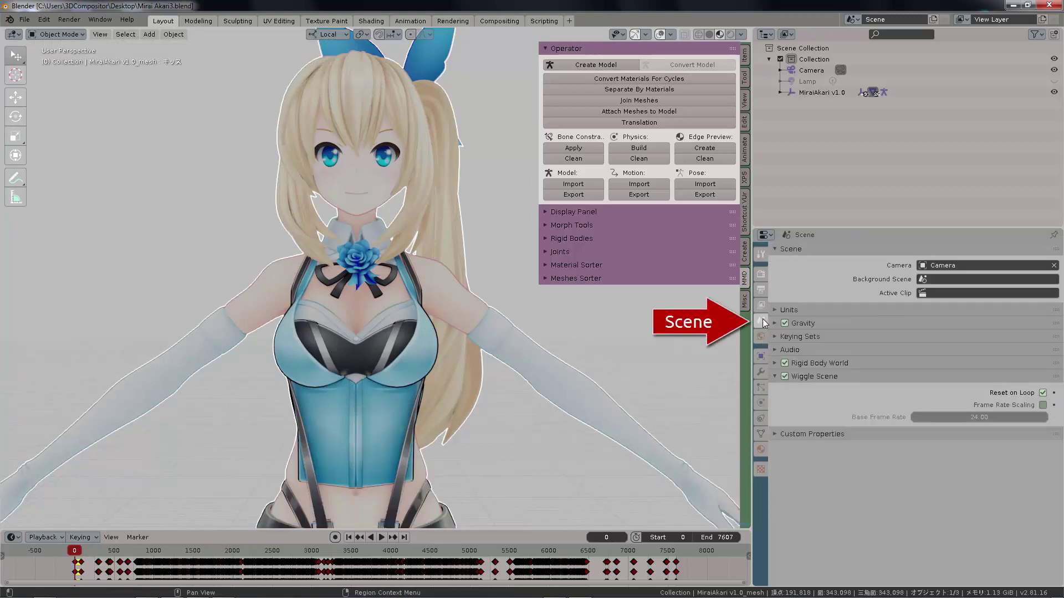
pyautogui.click(816, 311)
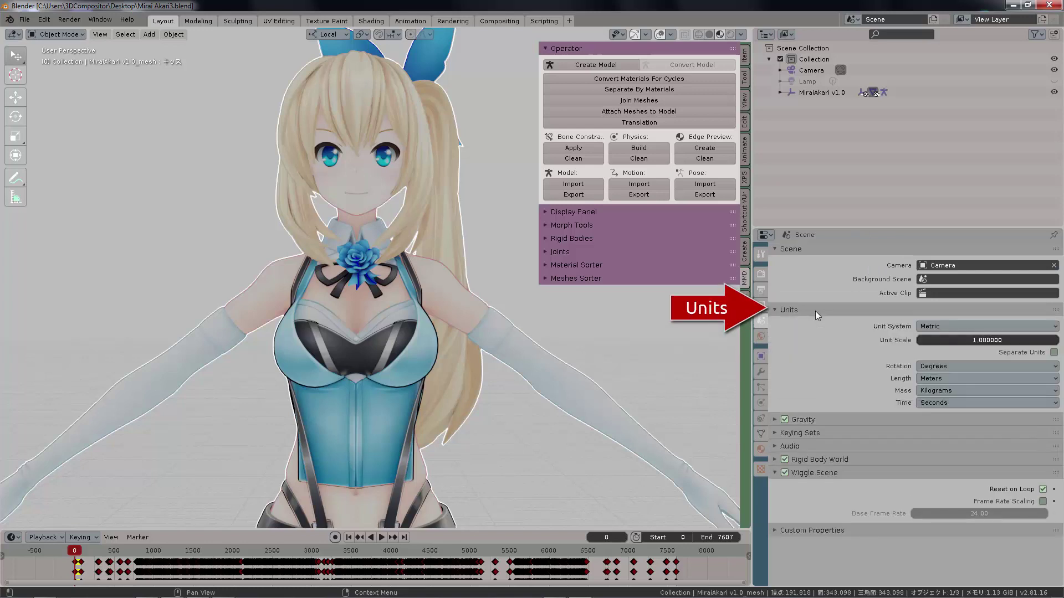
pyautogui.click(987, 340)
pyautogui.write('0')
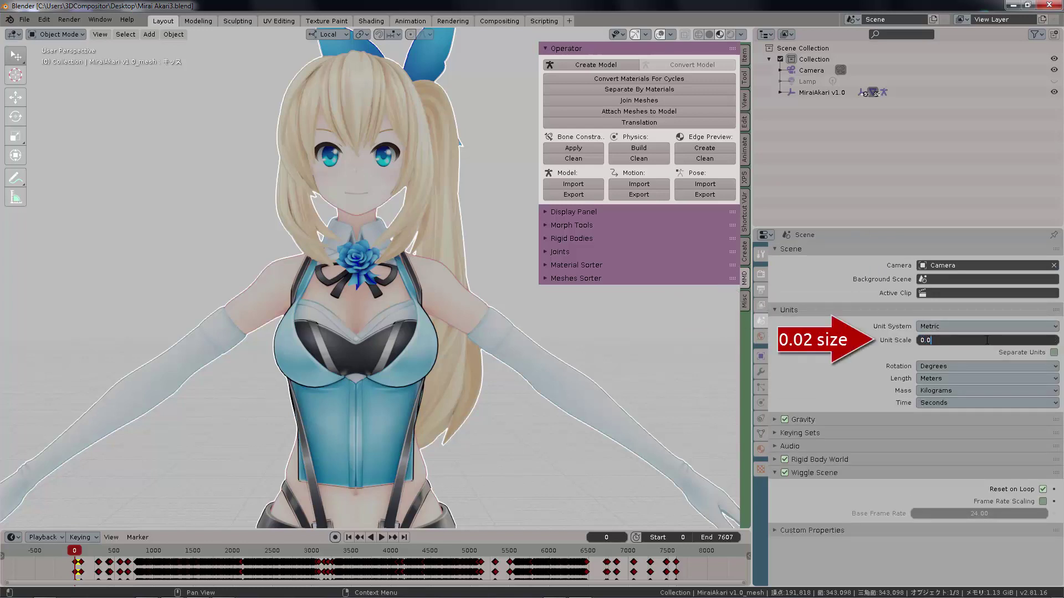
pyautogui.press('Return')
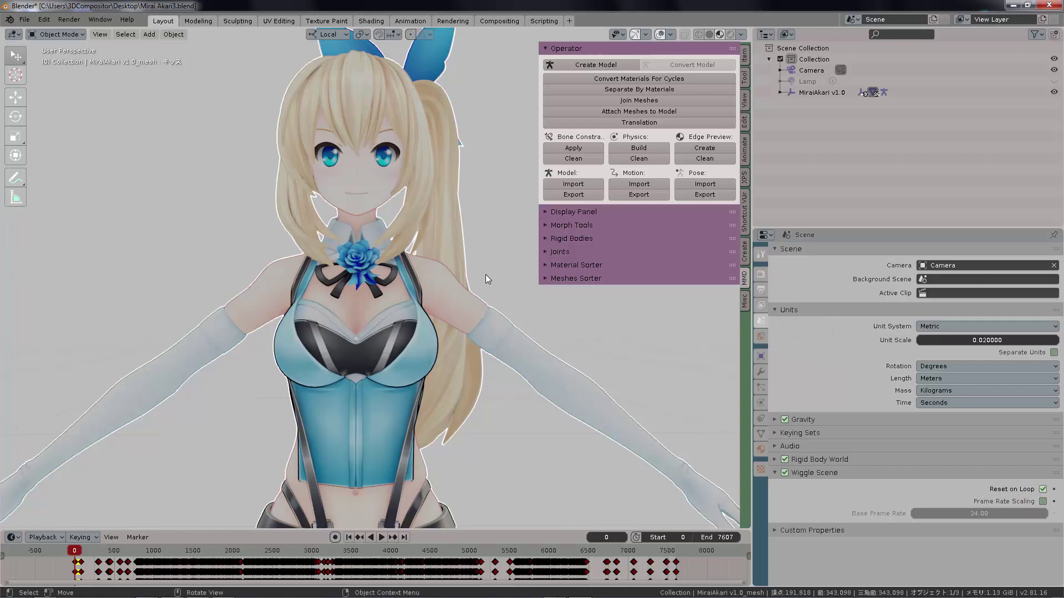
pyautogui.press('n')
pyautogui.press('F3')
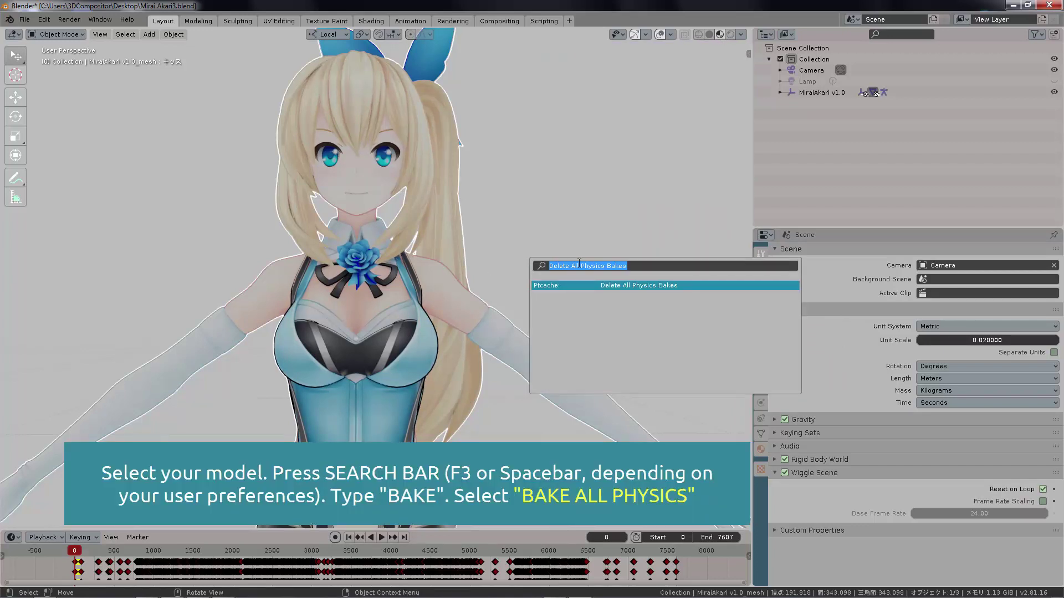
# Search for "bake" in the operator search and run Bake All Physics on the scene
pyautogui.press('Escape')
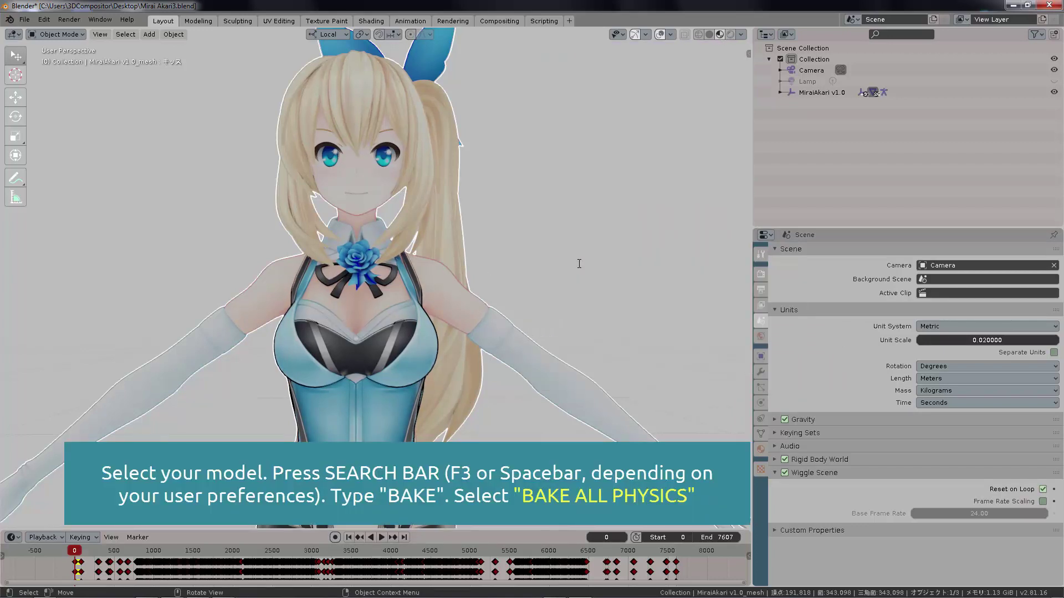
pyautogui.press('F3')
pyautogui.write('bake')
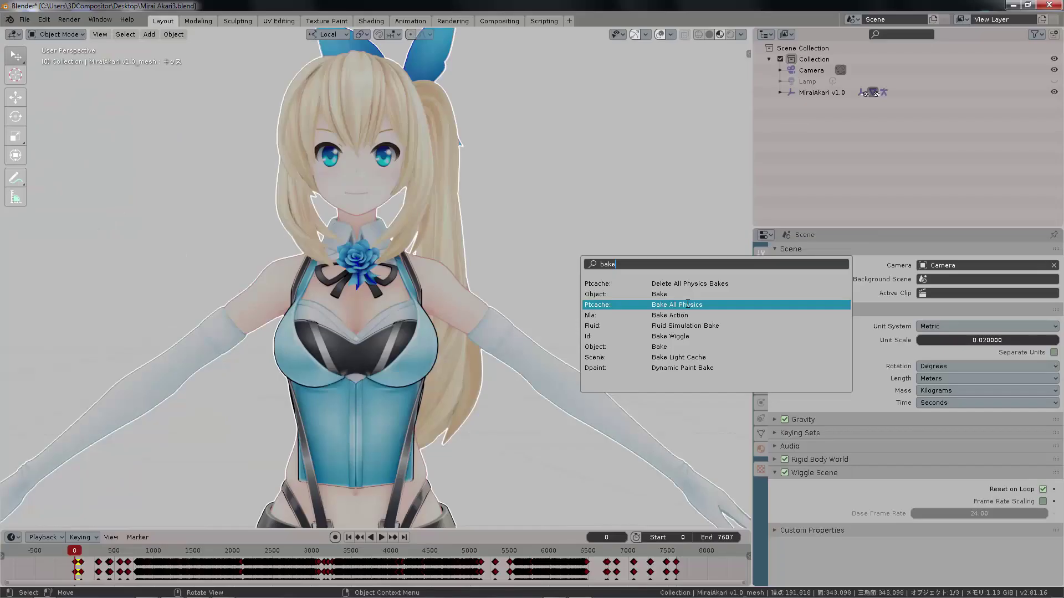
pyautogui.click(607, 308)
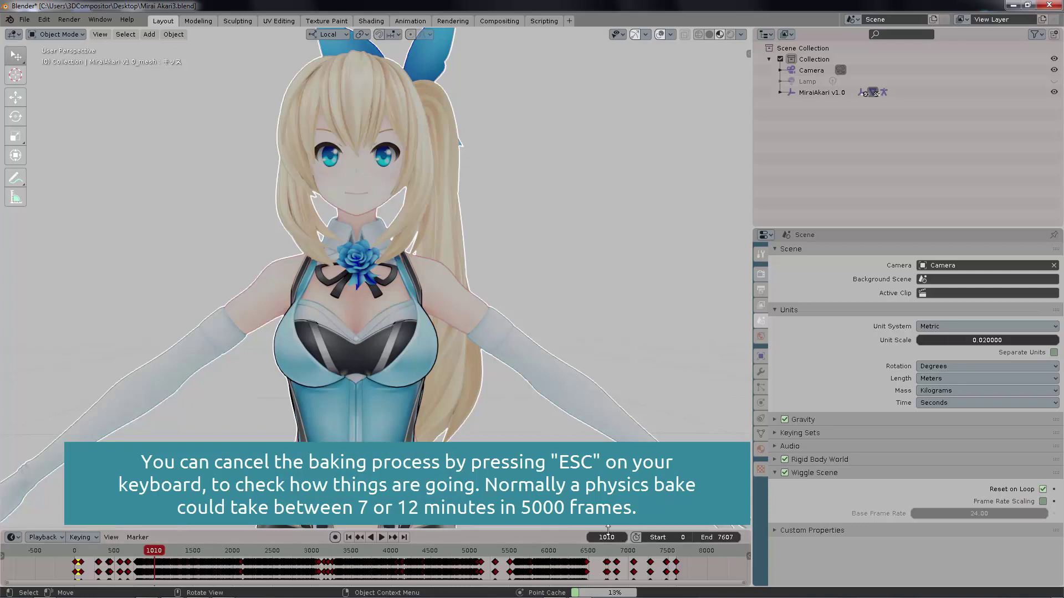
# Cancel the physics bake, reveal the Rigid Body World panel, and play the dance from frame 0
pyautogui.press('Escape')
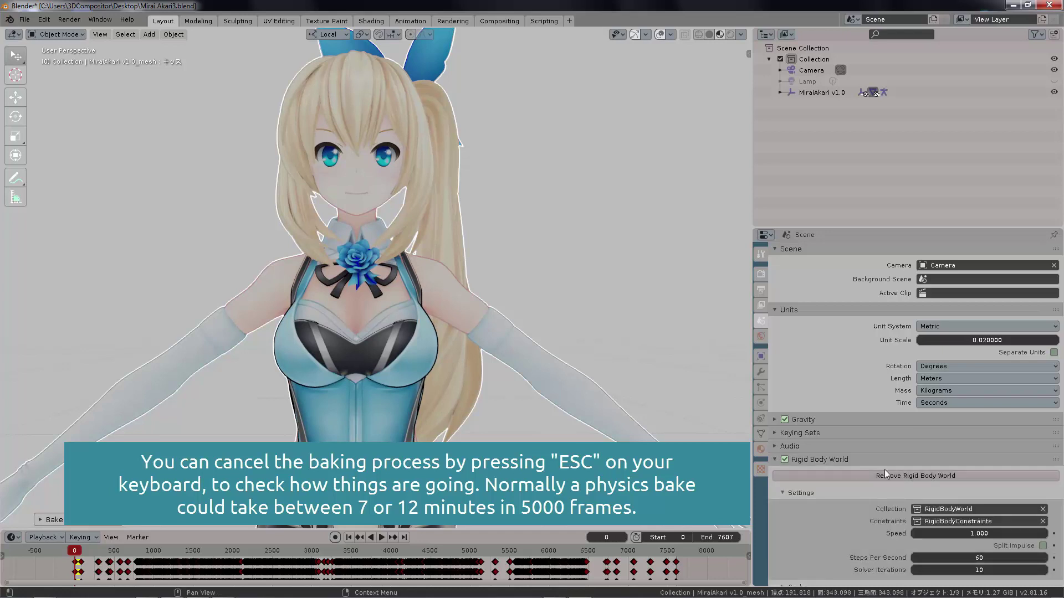
pyautogui.scroll(-4, 887, 465)
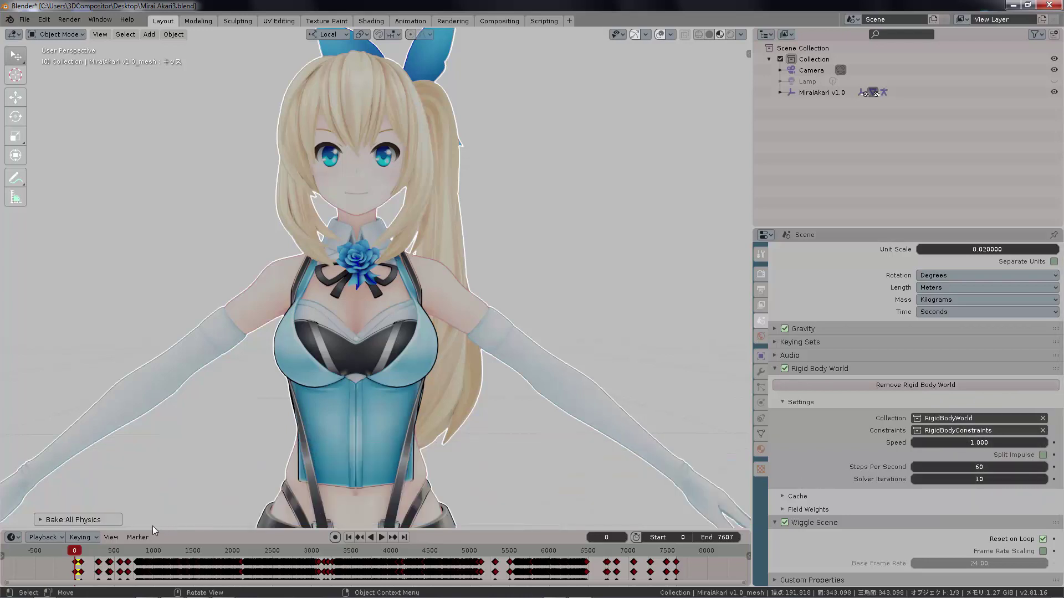
pyautogui.press('space')
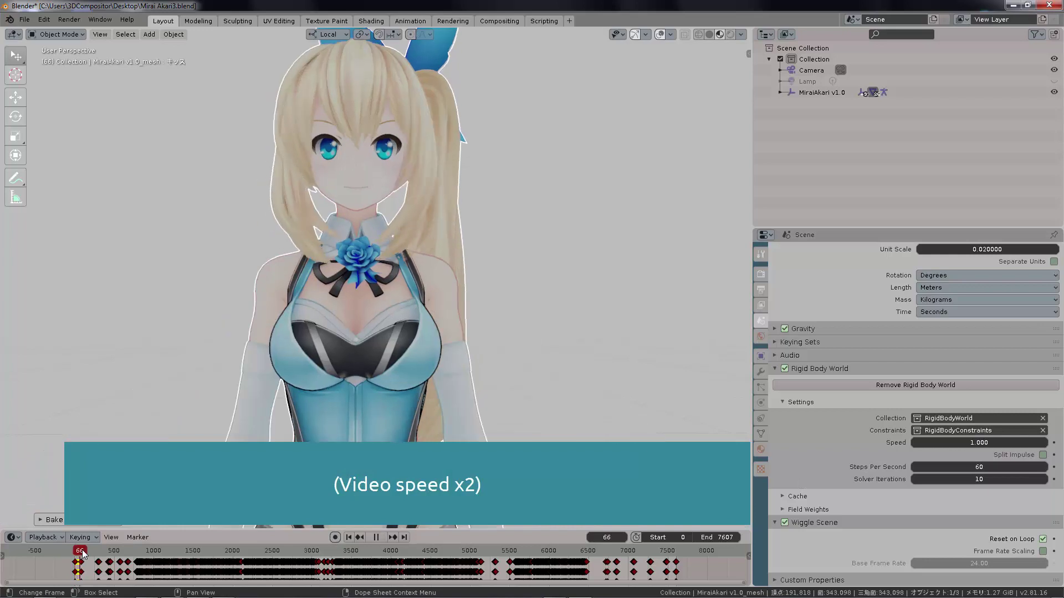
# Pause playback, orbit to a frontal view of the dancer, and resume the dance
pyautogui.press('space')
pyautogui.moveTo(320, 395); pyautogui.dragTo(473, 361, button='middle')
pyautogui.press('space')
pyautogui.scroll(2, 397, 311)
pyautogui.moveTo(447, 301)
pyautogui.mouseDown(button='middle')
pyautogui.moveTo(454, 281)
pyautogui.moveTo(460, 299)
pyautogui.mouseUp(button='middle')
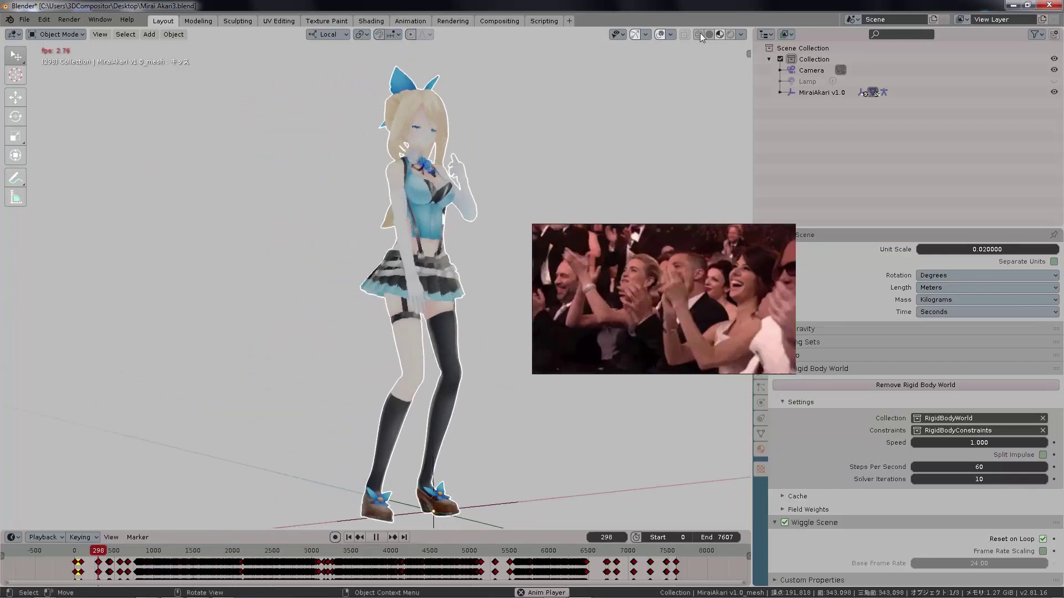
# View the dancing model in wireframe, then restore textured shading and orbit front and back
pyautogui.click(699, 34)
pyautogui.moveTo(464, 247); pyautogui.dragTo(500, 268, button='middle')
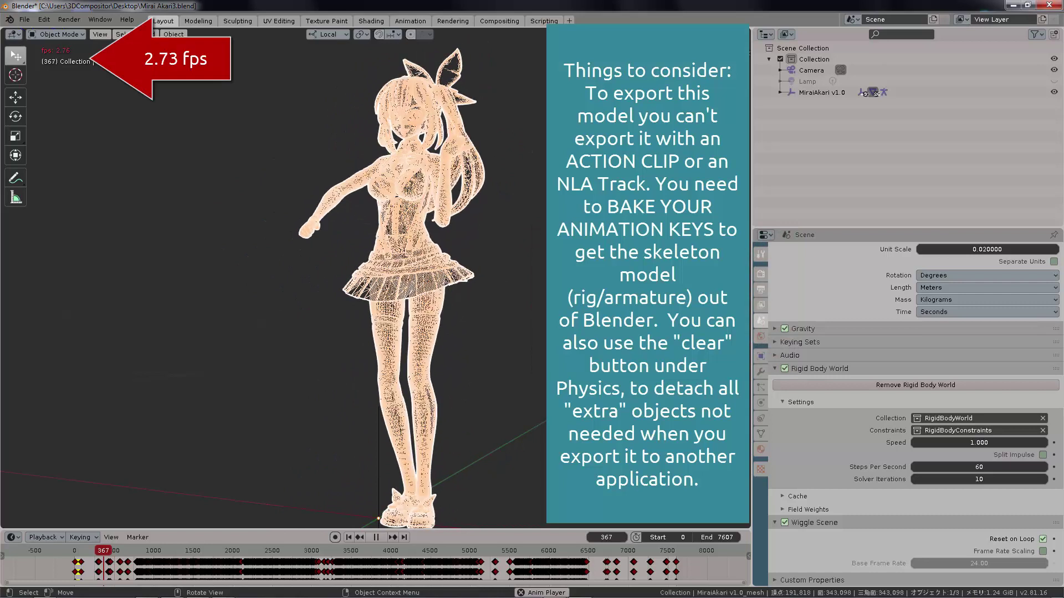
pyautogui.hotkey('shift', 'z')
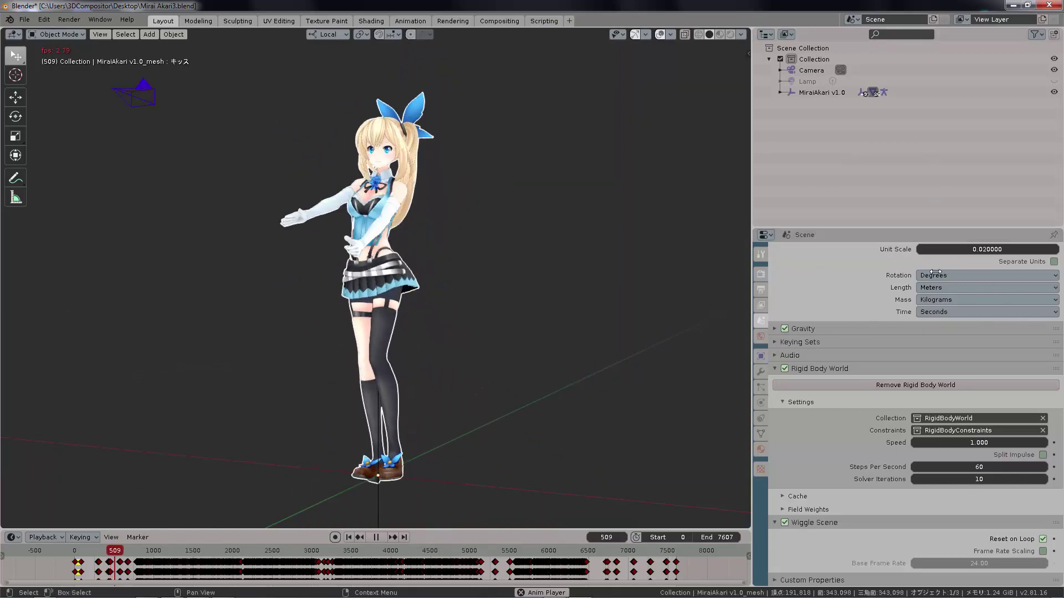
pyautogui.scroll(5, 400, 381)
pyautogui.moveTo(400, 381); pyautogui.dragTo(637, 288, button='middle')
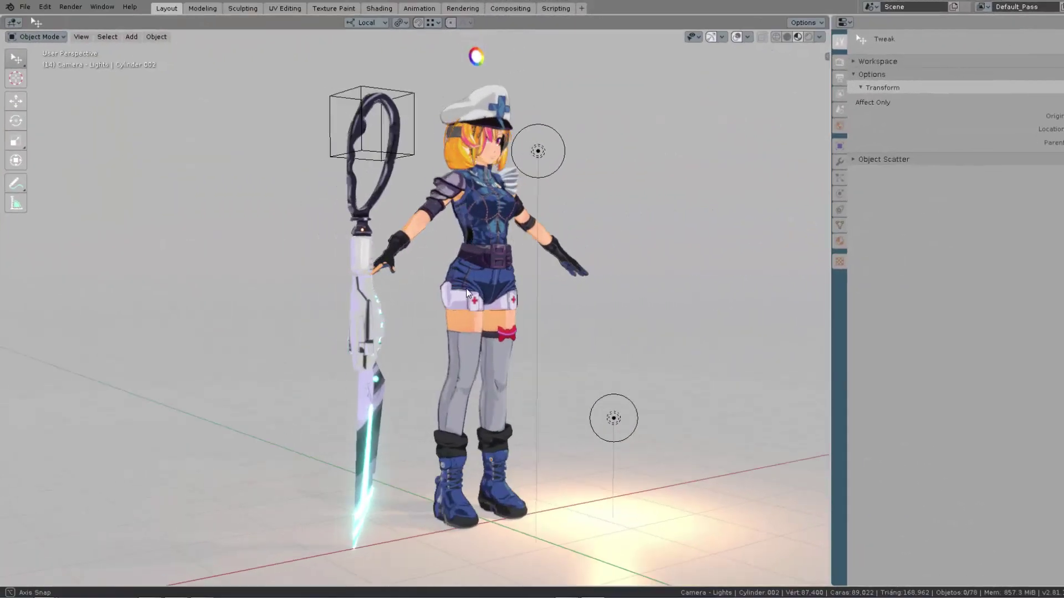
pyautogui.moveTo(467, 288); pyautogui.dragTo(571, 441, button='middle')
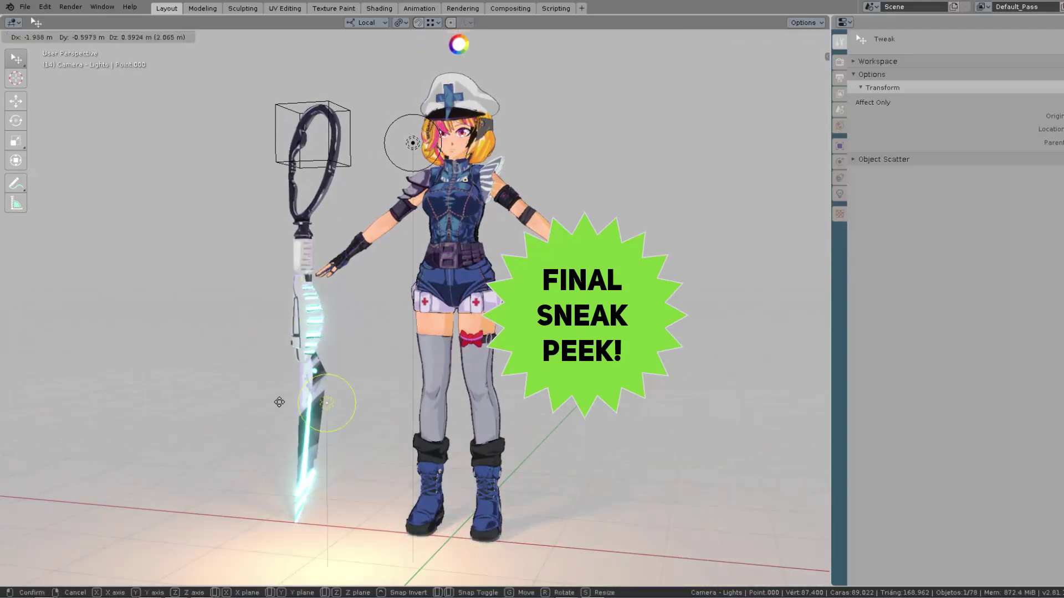
# Reposition the point light twice from the character's side view
pyautogui.click(275, 401)
pyautogui.moveTo(410, 288); pyautogui.dragTo(332, 288, button='middle')
pyautogui.scroll(4, 388, 277)
pyautogui.press('g')
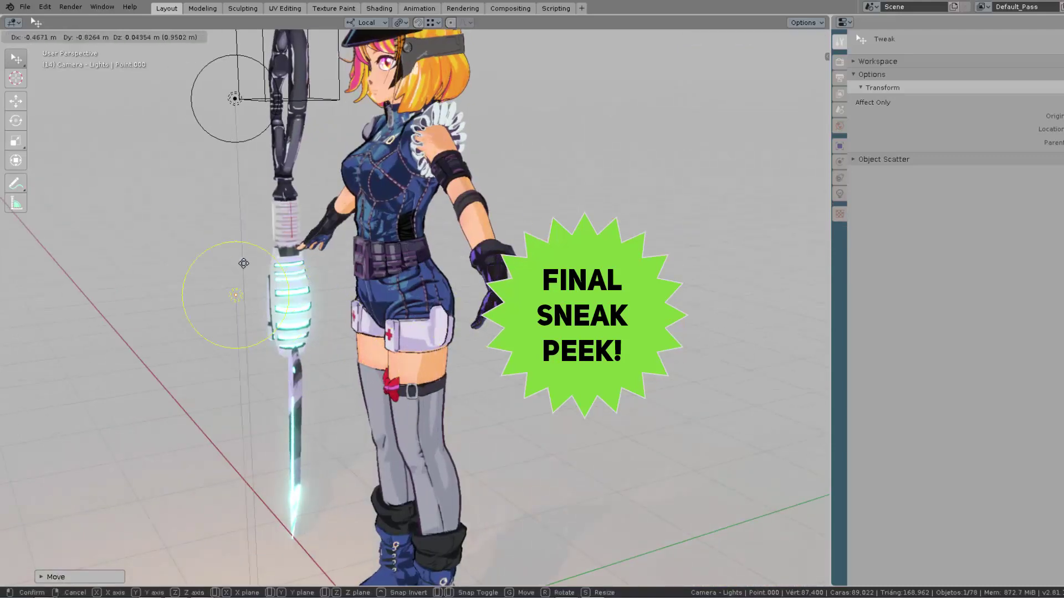
pyautogui.scroll(-3, 374, 353)
pyautogui.click(518, 423)
# Move the point light to sit near the character's chest
pyautogui.moveTo(518, 423); pyautogui.dragTo(335, 487, button='middle')
pyautogui.press('g')
pyautogui.moveTo(499, 440); pyautogui.dragTo(677, 504, button='middle')
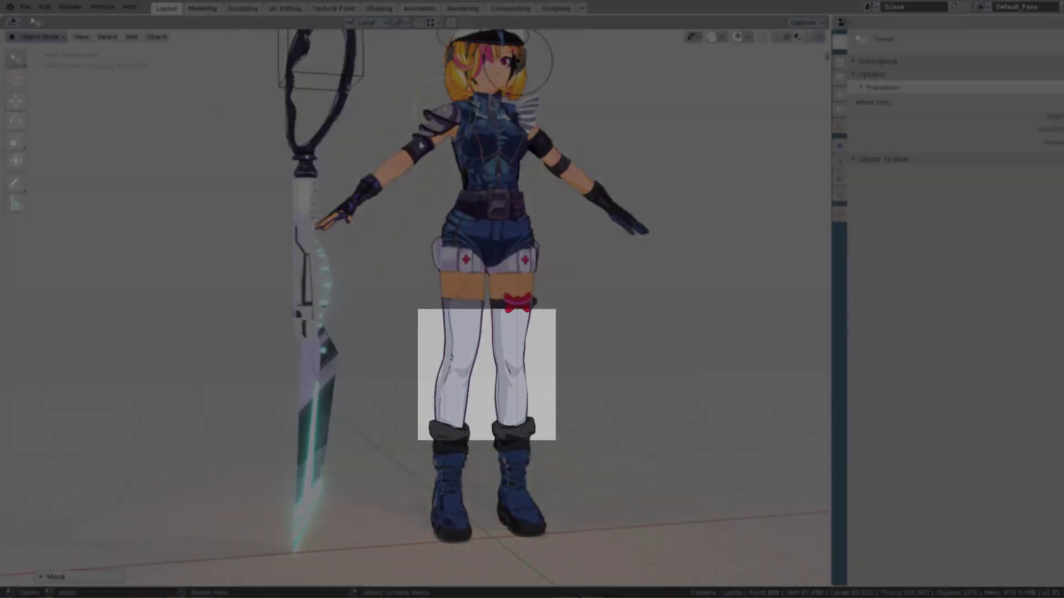
pyautogui.scroll(4, 516, 59)
pyautogui.press('g')
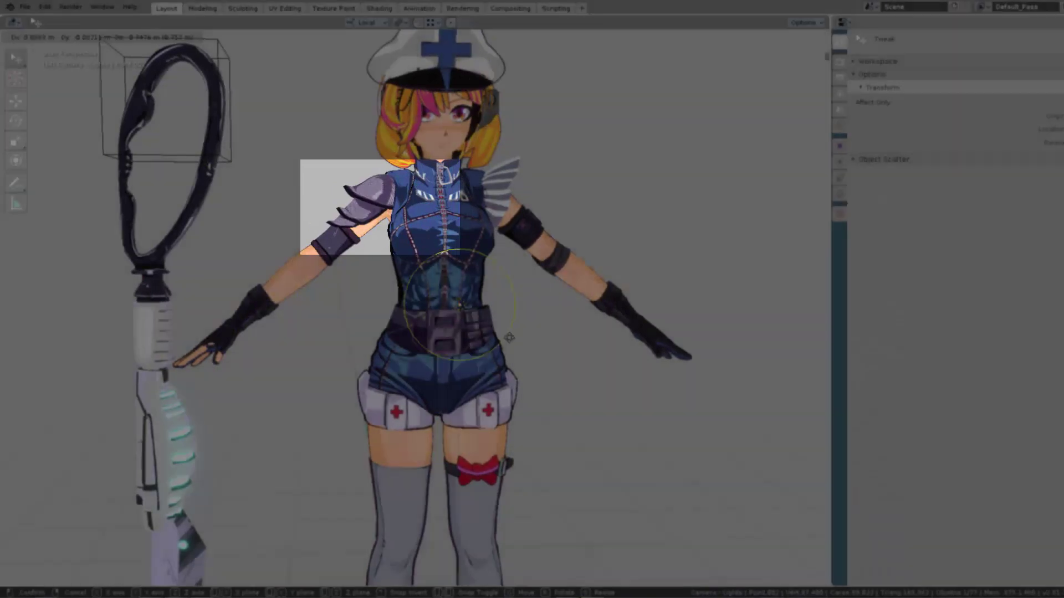
pyautogui.click(203, 223)
# Orbit around the character and staff, then make Point.002 active and confirm its new position
pyautogui.moveTo(203, 223); pyautogui.dragTo(748, 344, button='middle')
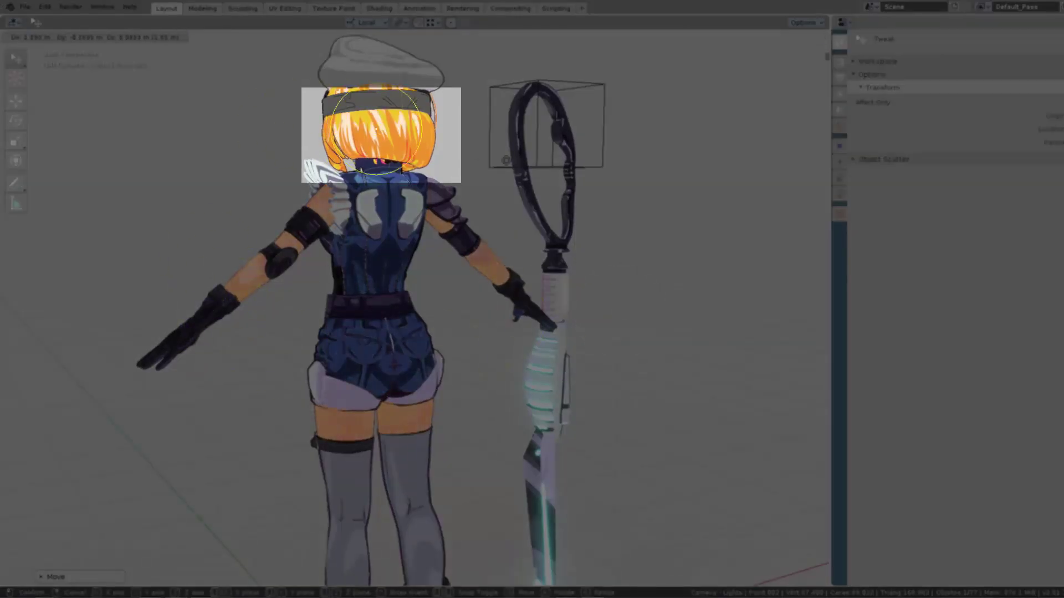
pyautogui.moveTo(676, 371); pyautogui.dragTo(543, 202, button='middle')
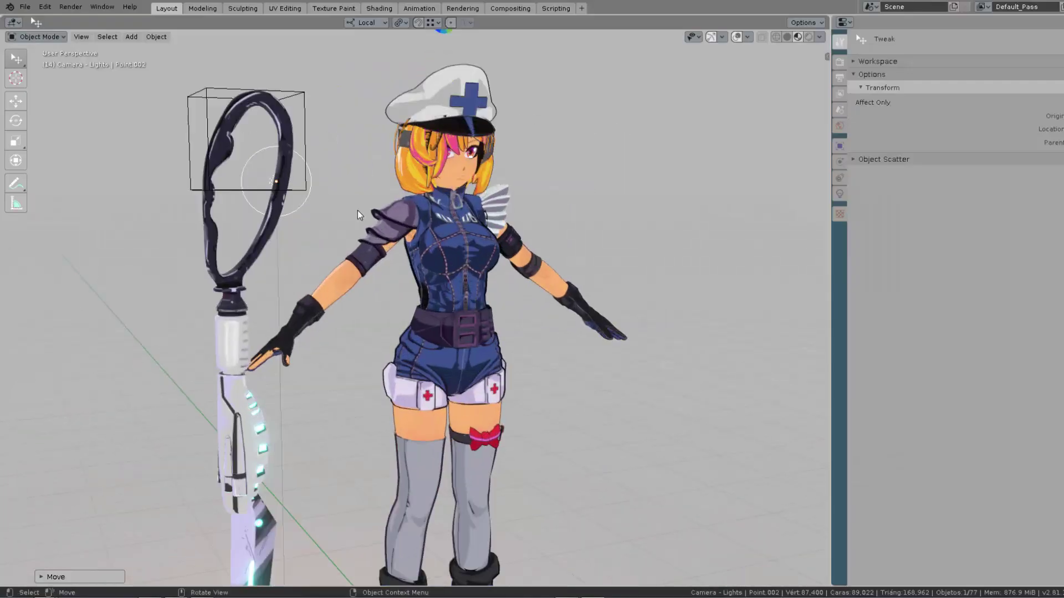
pyautogui.moveTo(358, 211); pyautogui.dragTo(483, 186, button='middle')
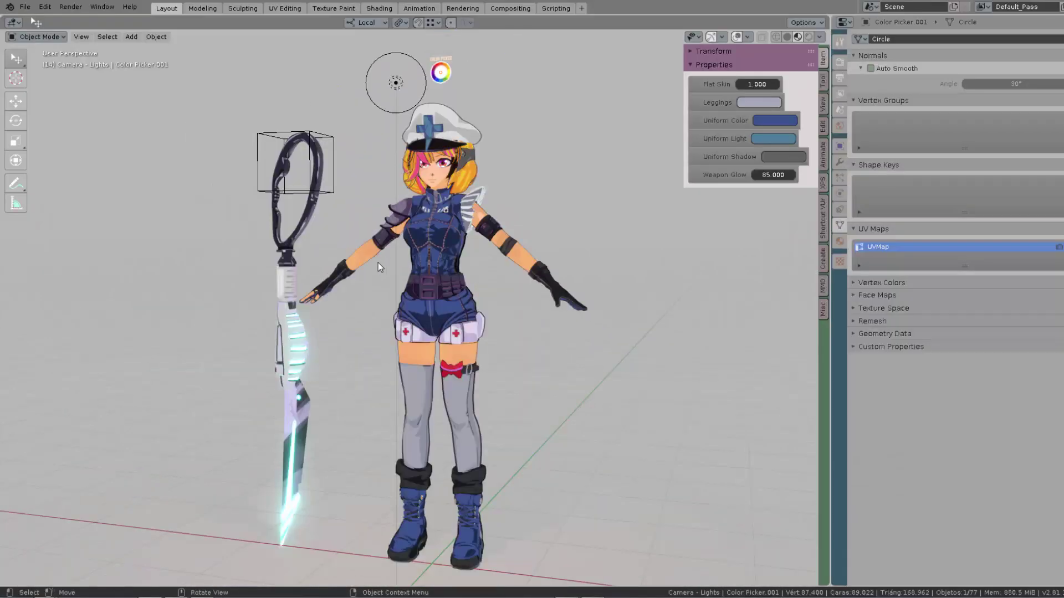
pyautogui.moveTo(378, 263); pyautogui.dragTo(11, 275, button='middle')
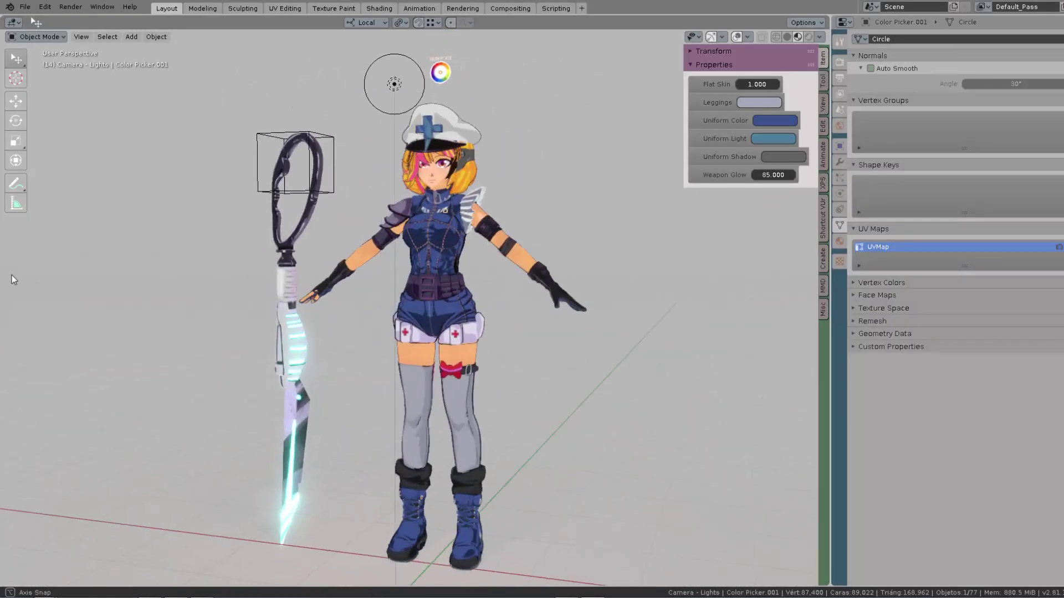
pyautogui.click(415, 85)
pyautogui.click(311, 359)
pyautogui.moveTo(312, 359); pyautogui.dragTo(351, 518, button='middle')
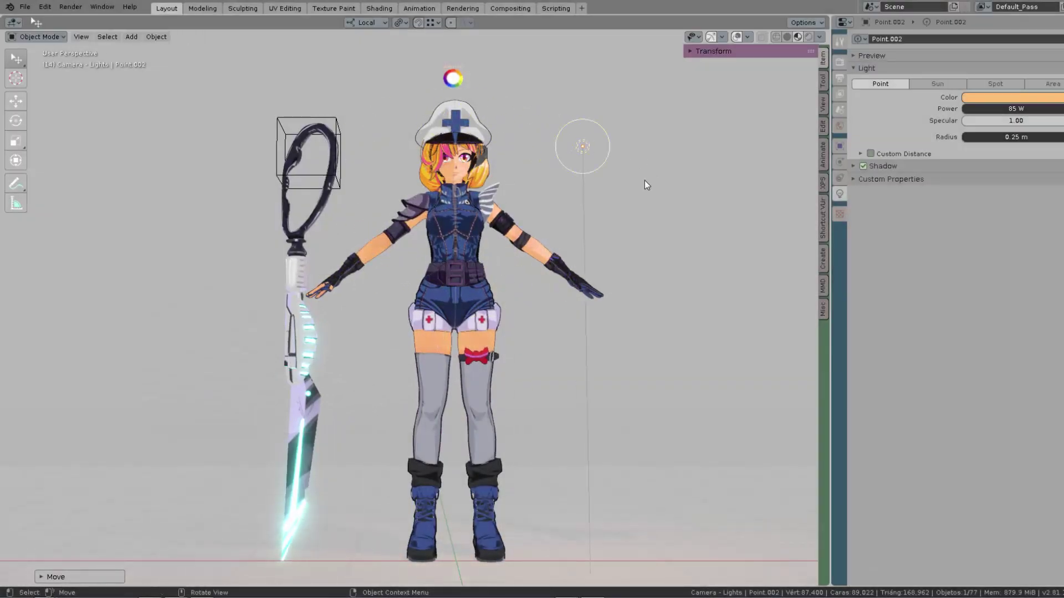
pyautogui.scroll(5, 563, 302)
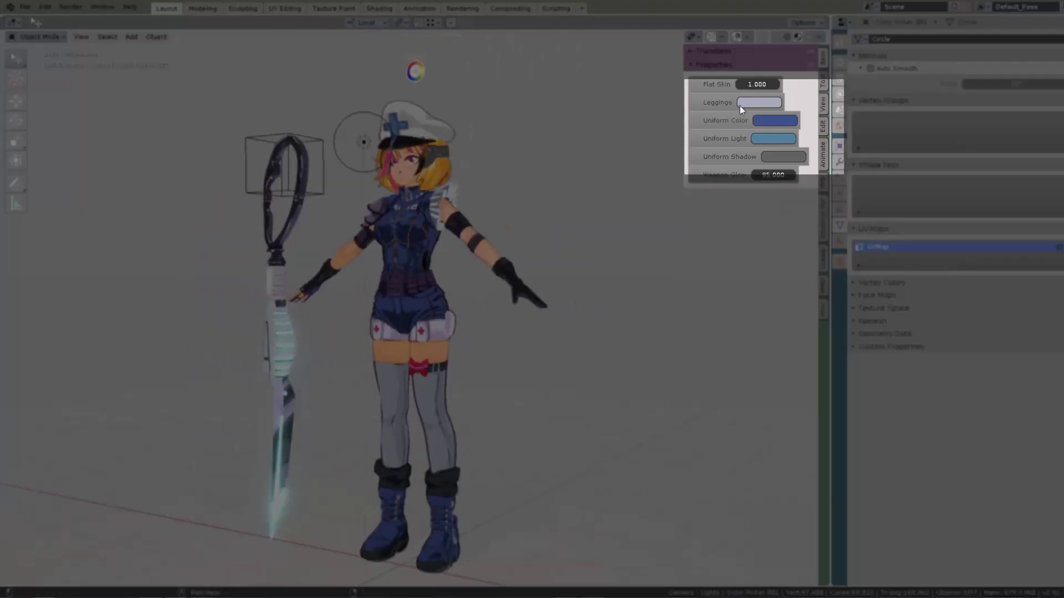
# Turn the Leggings swatch pink and adjust the Uniform Color and Uniform Light swatches
pyautogui.click(759, 102)
pyautogui.click(820, 183)
pyautogui.click(776, 120)
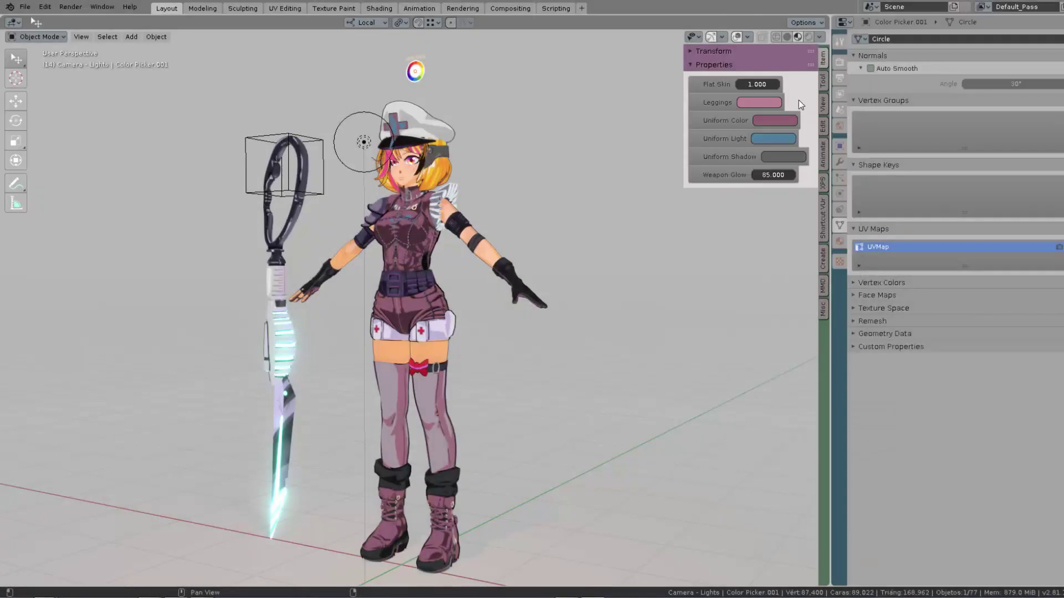
pyautogui.click(773, 139)
pyautogui.moveTo(554, 166); pyautogui.dragTo(530, 254, button='middle')
pyautogui.scroll(-5, 529, 254)
# Try moving Point.002 near the head, cancel and undo it, then set the Uniform Shadow colour
pyautogui.click(526, 258)
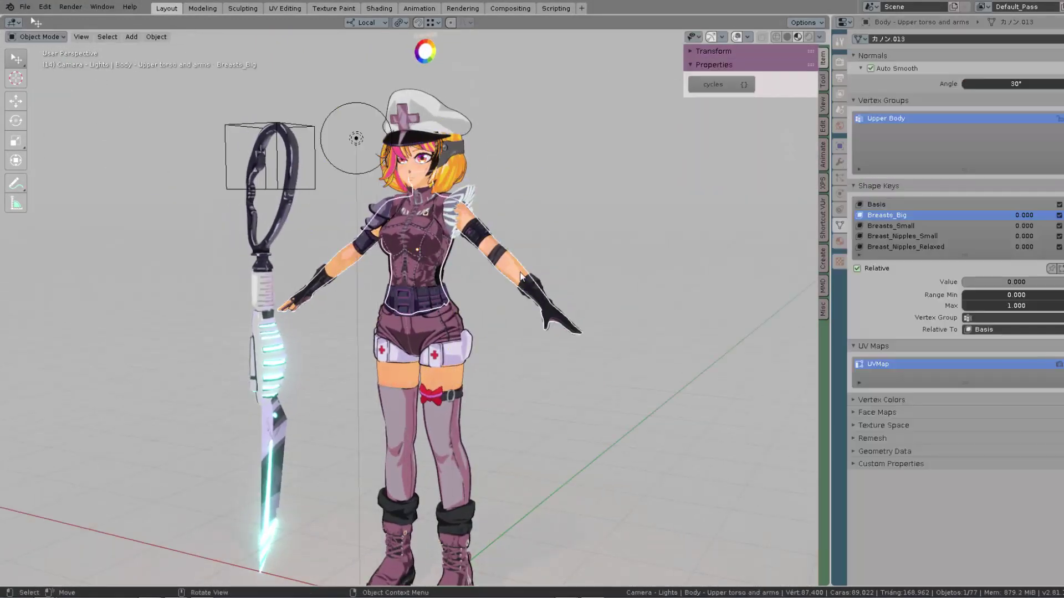
pyautogui.click(521, 276)
pyautogui.click(356, 138)
pyautogui.press('g')
pyautogui.moveTo(544, 205); pyautogui.dragTo(455, 199, button='middle')
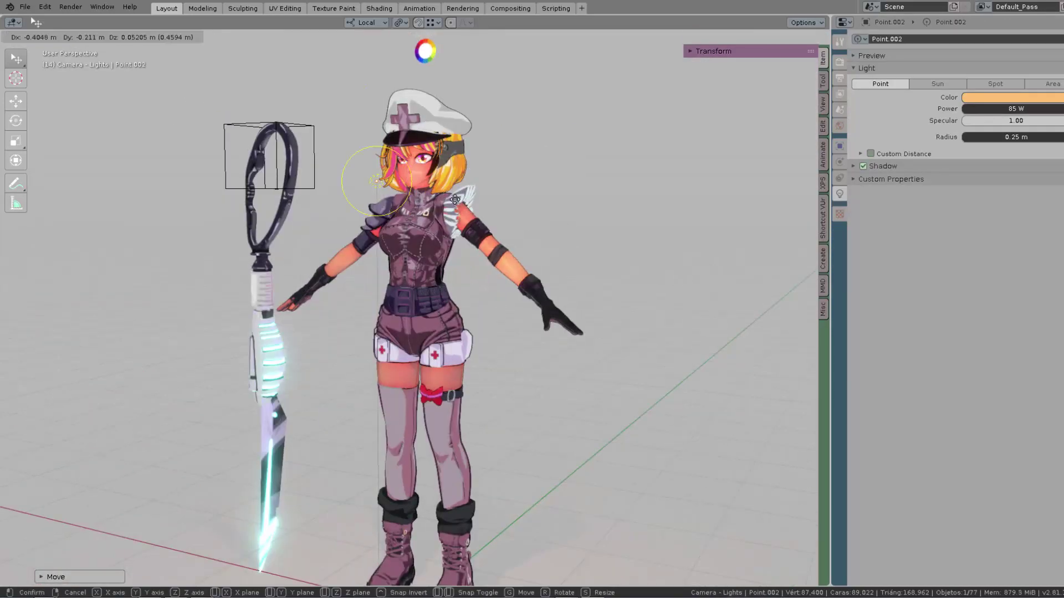
pyautogui.press('Escape')
pyautogui.hotkey('ctrl', 'z')
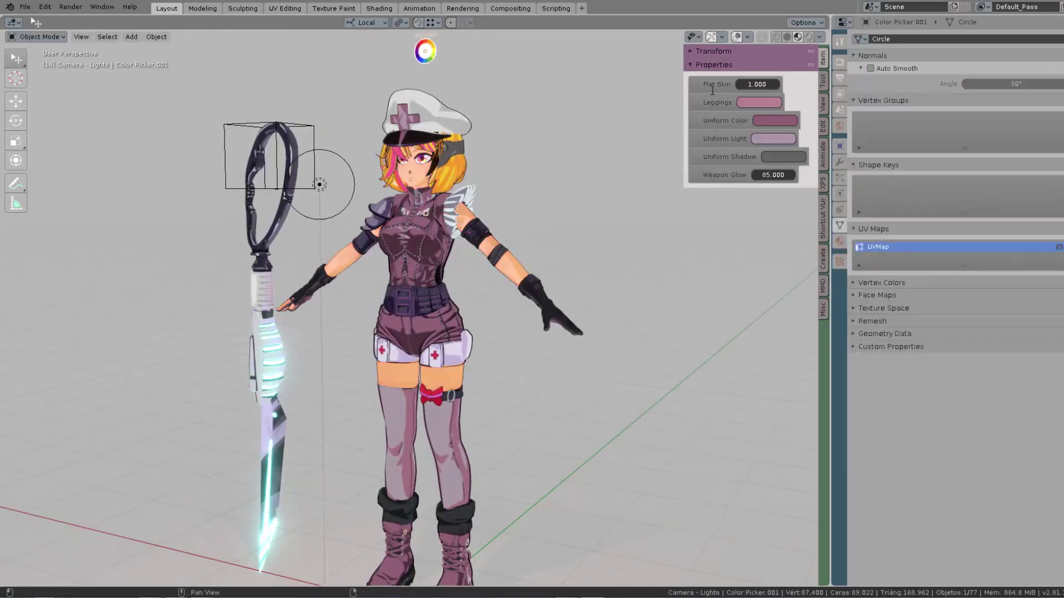
pyautogui.click(779, 156)
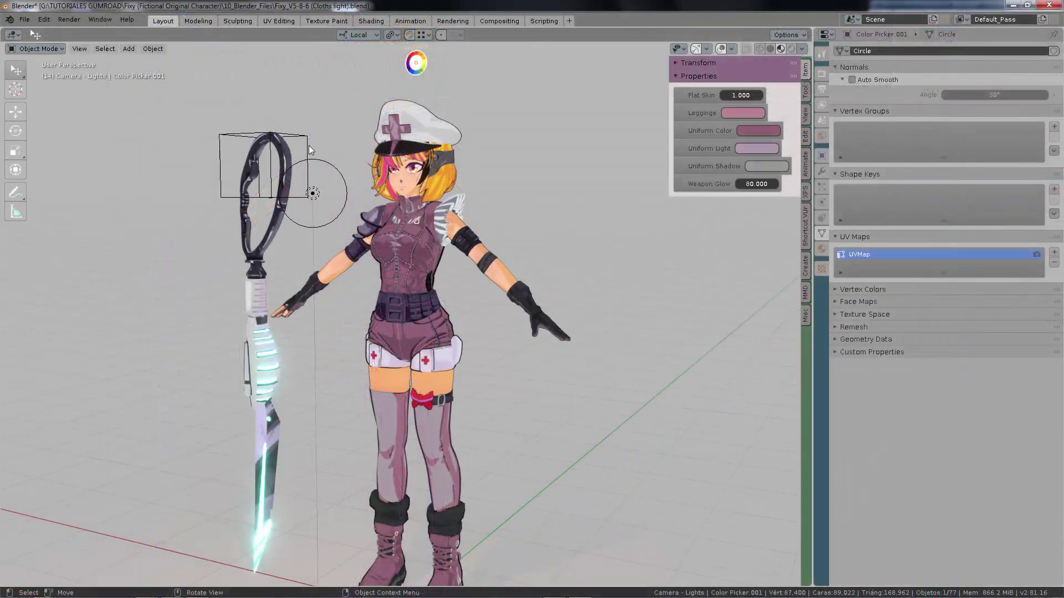
pyautogui.click(306, 142)
# Trackball-rotate the COG Weapon staff, clear its rotation upright, and move a point light near the boots
pyautogui.press('r')
pyautogui.press('r')
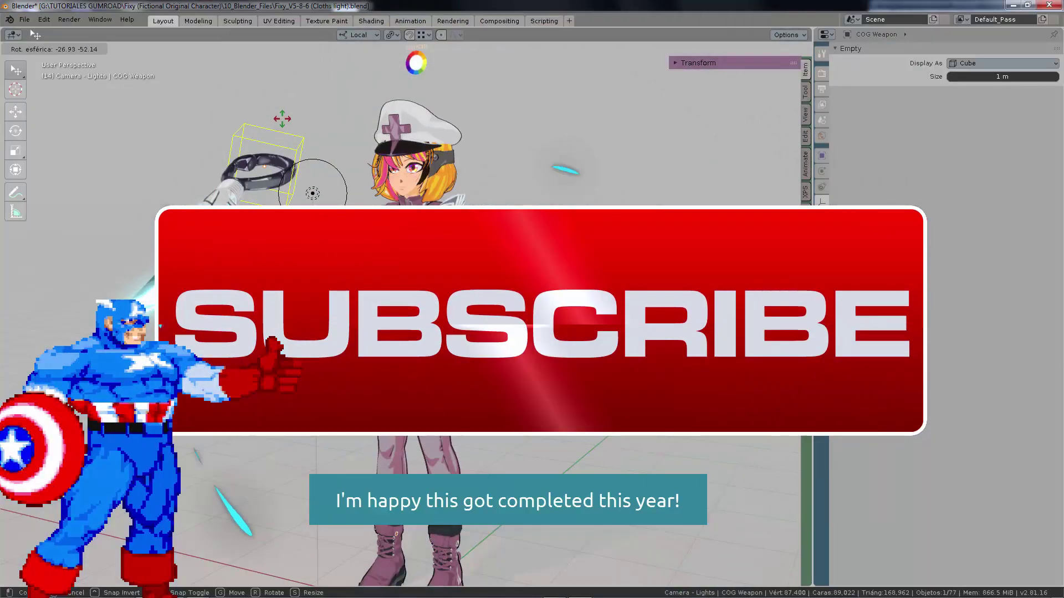
pyautogui.click(282, 119)
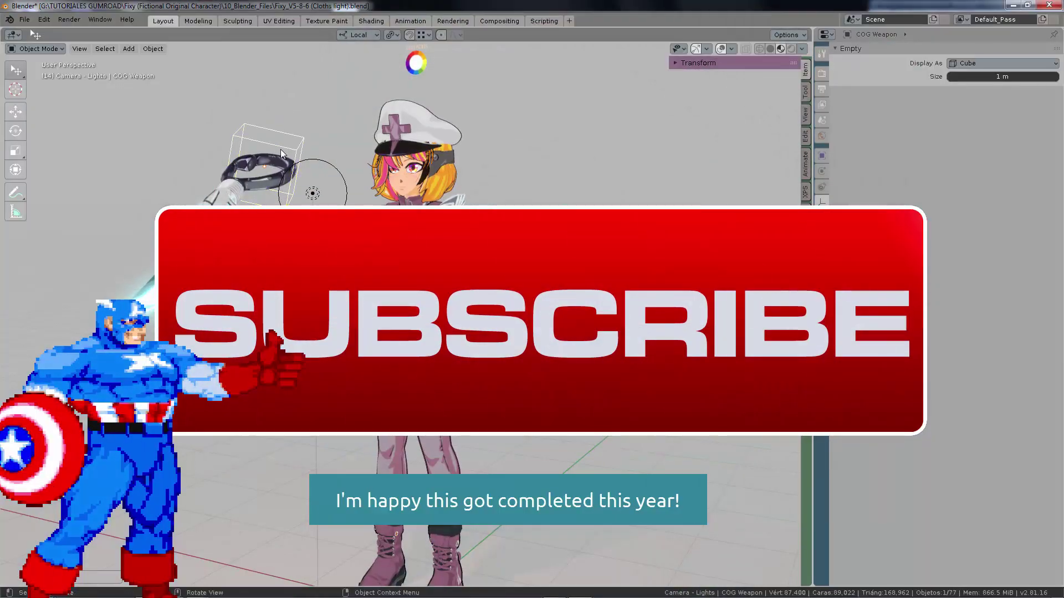
pyautogui.press('r')
pyautogui.press('r')
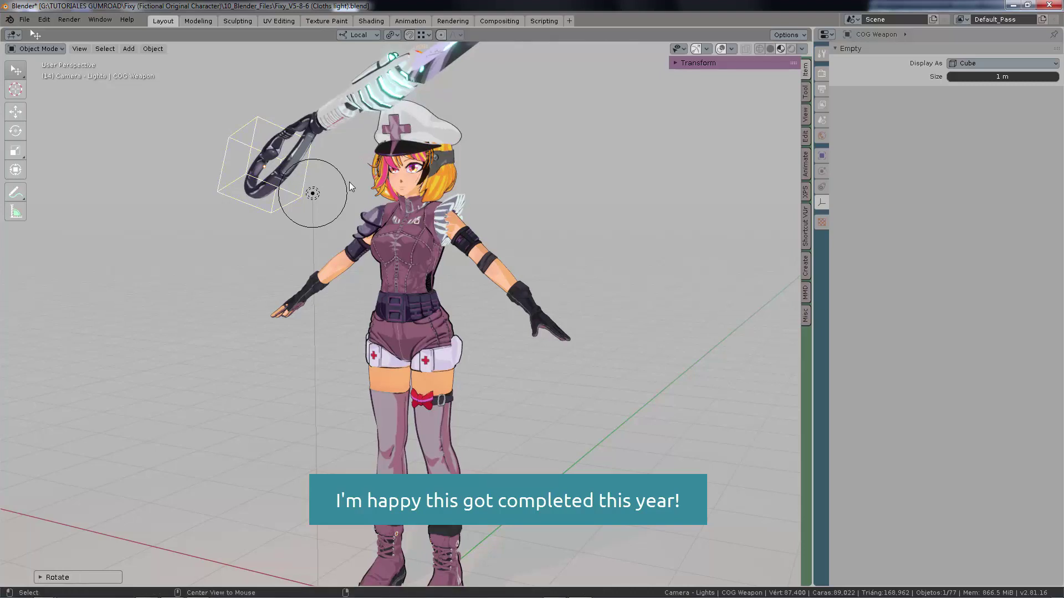
pyautogui.hotkey('alt', 'r')
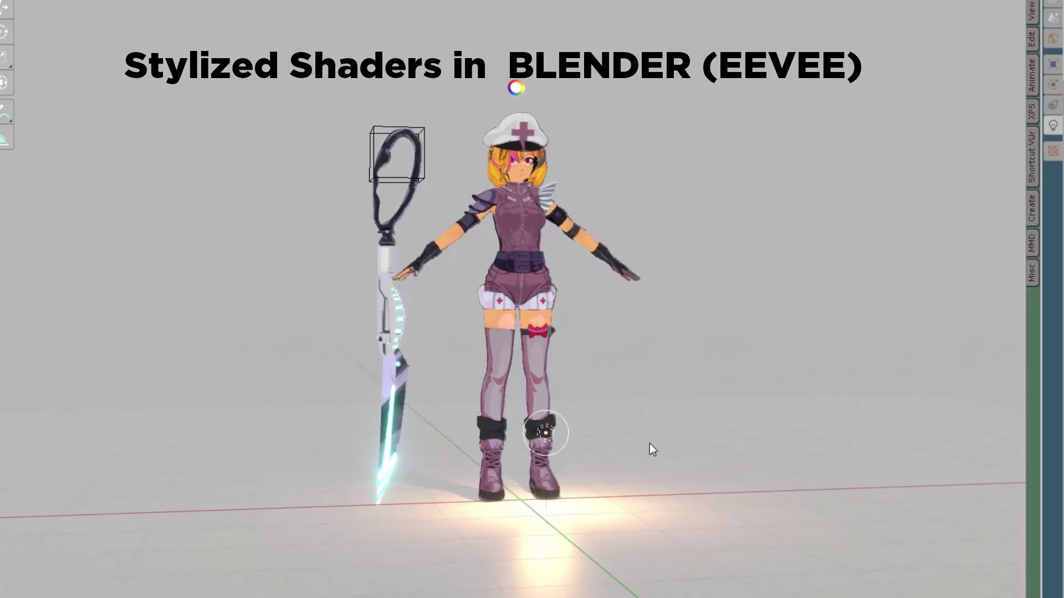
pyautogui.press('g')
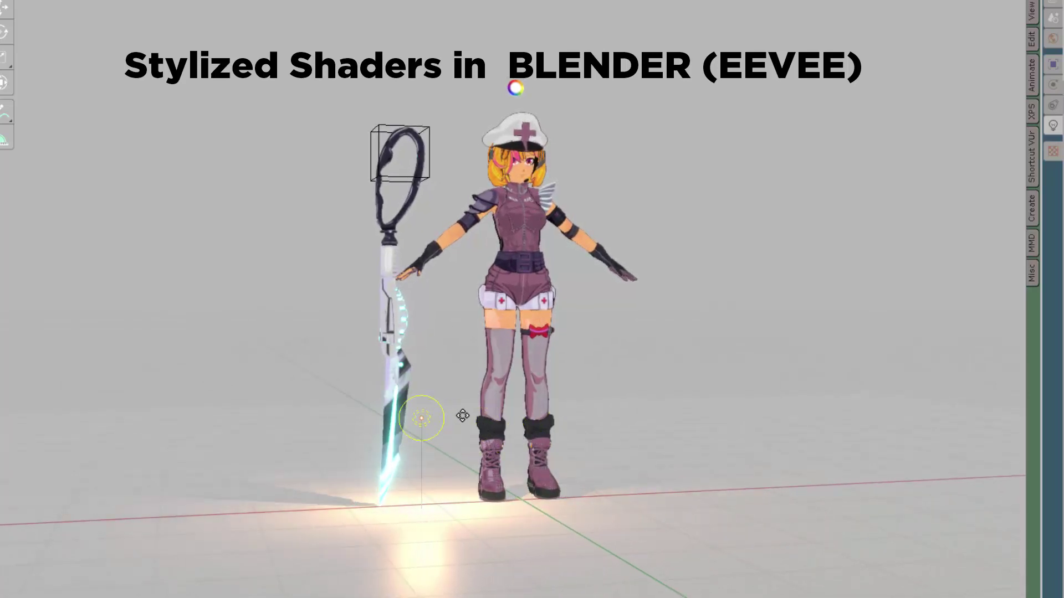